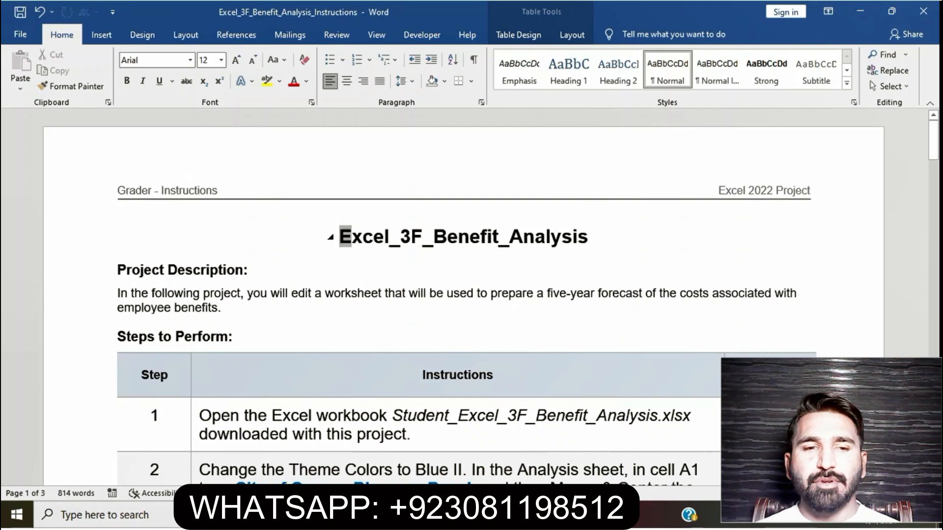
Highlight the document title Excel_3F_Benefit_Analysis and the step 1 instruction in yellow.
left_click_drag(351, 238, 598, 238)
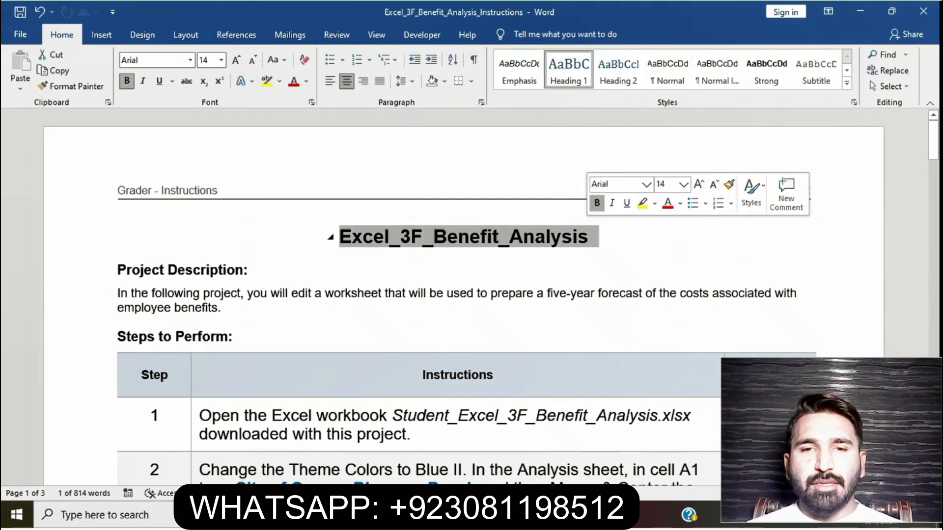
left_click(642, 203)
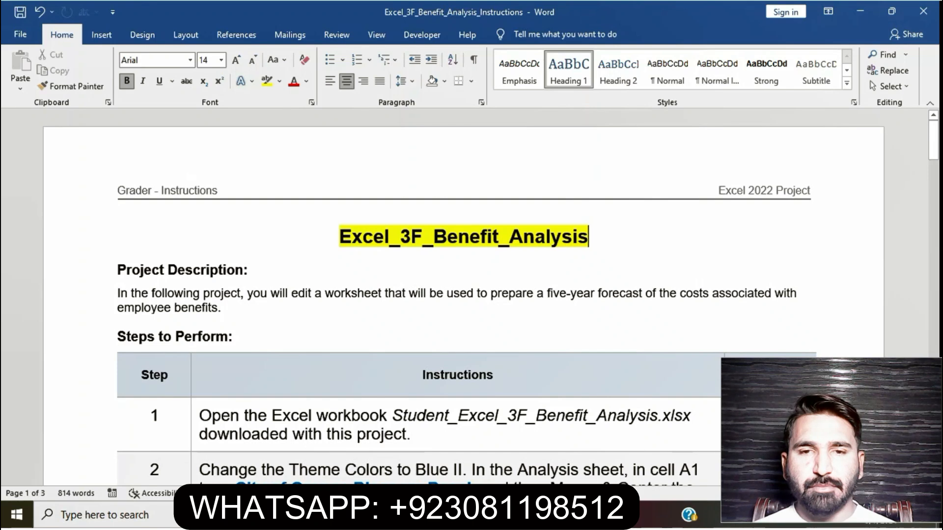
scroll(464, 295, "down", 5)
scroll(461, 297, "down", 1)
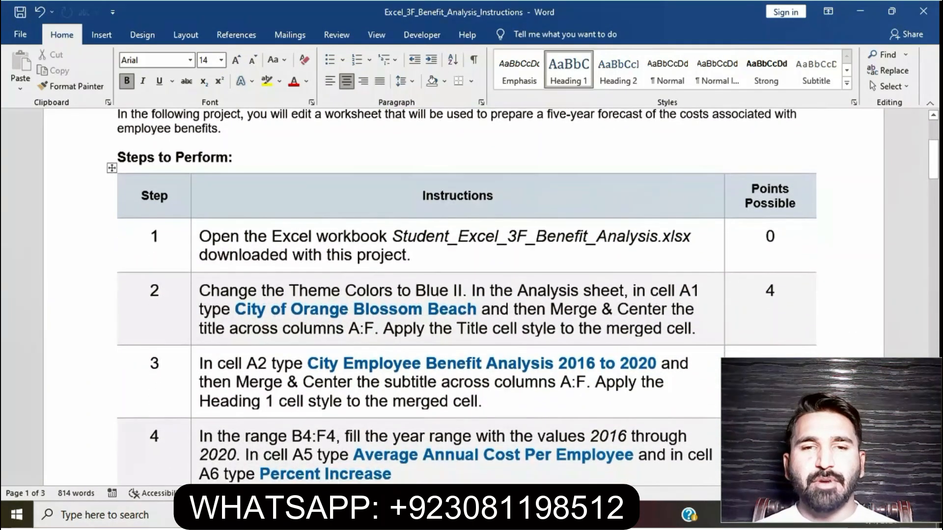
left_click_drag(199, 236, 410, 255)
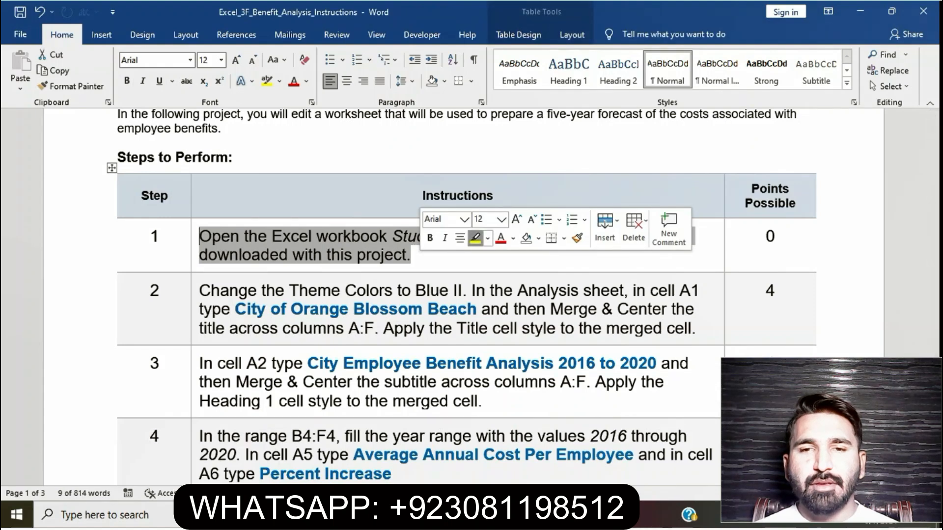
left_click(475, 238)
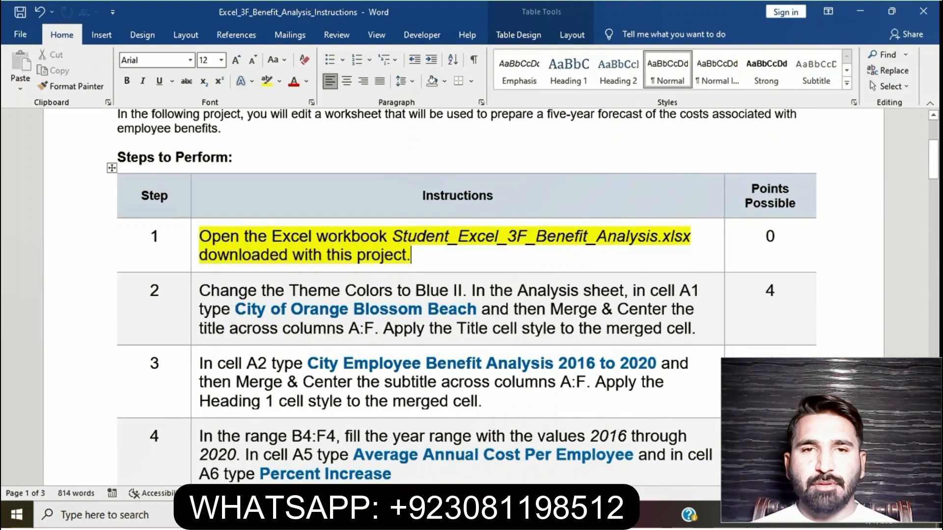
Switch to the Excel_3F_Benefit_Analysis workbook in Excel and view its New Insurance and Analysis sheets.
key("alt+Tab")
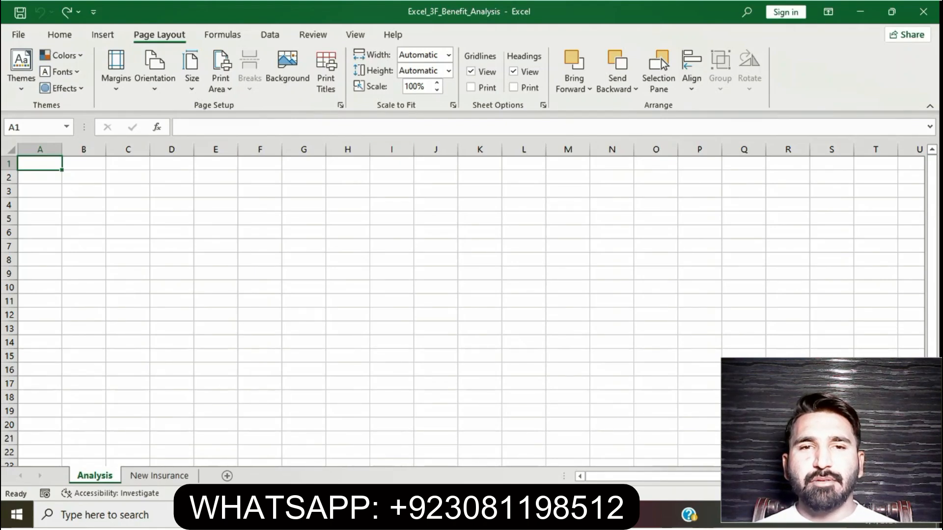
key("ctrl+Page_Down")
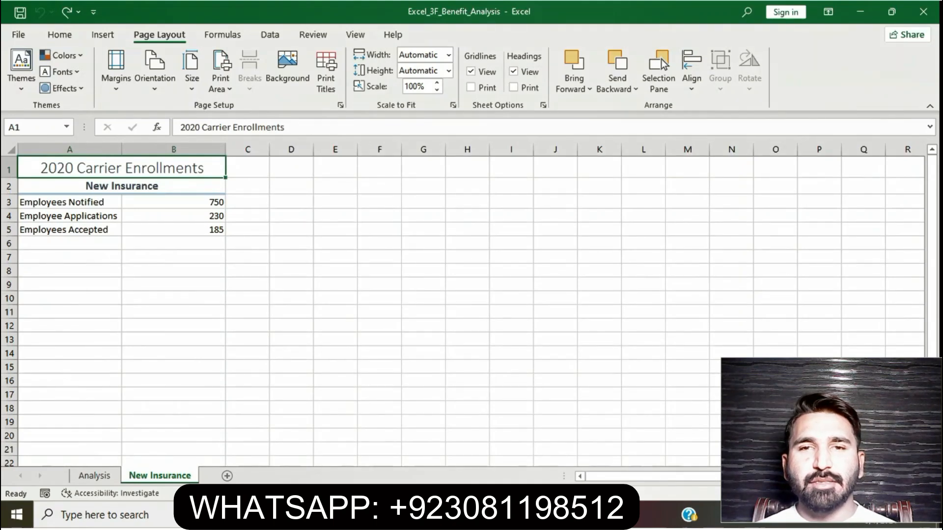
key("ctrl+Page_Up")
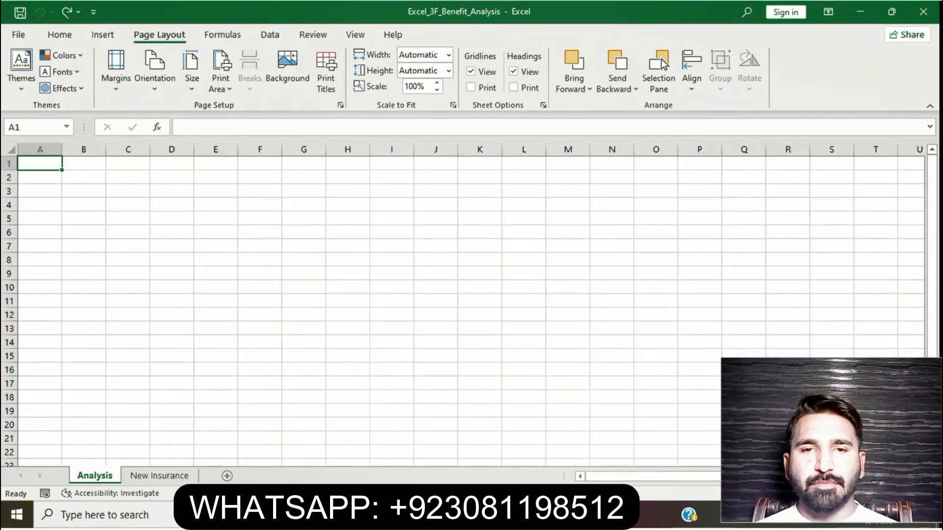
Return to the Word instructions, remove the yellow highlight from step 1 and highlight the step 2 instruction in yellow.
left_click(418, 514)
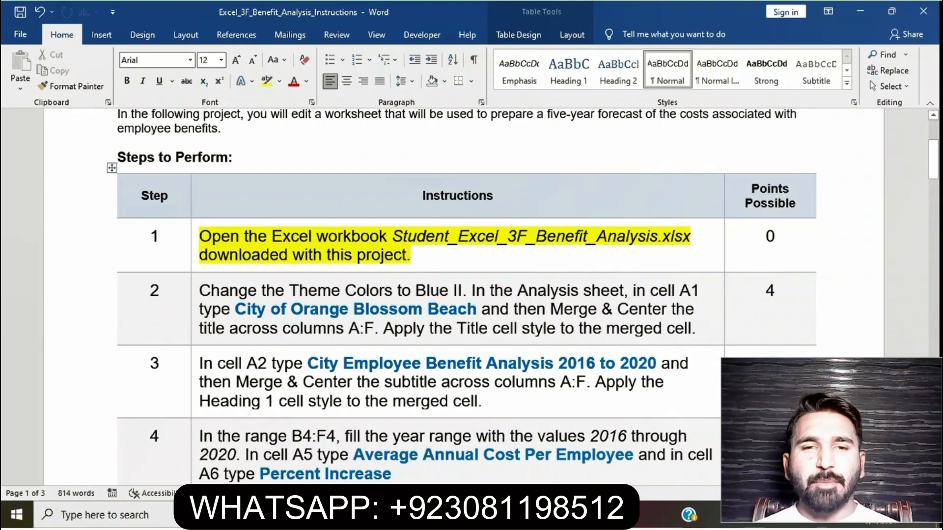
left_click_drag(199, 236, 411, 255)
left_click(410, 255)
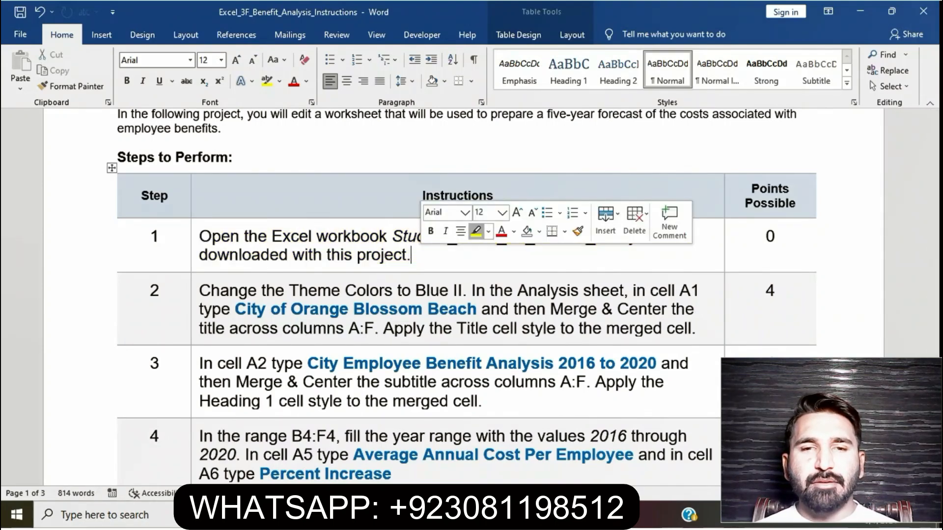
left_click_drag(199, 291, 700, 328)
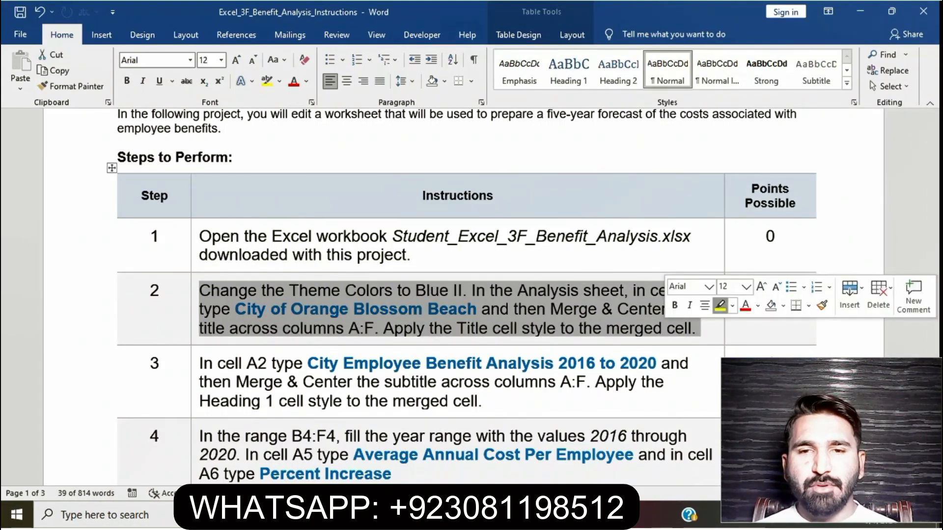
left_click(720, 305)
left_click(696, 328)
left_click(598, 309)
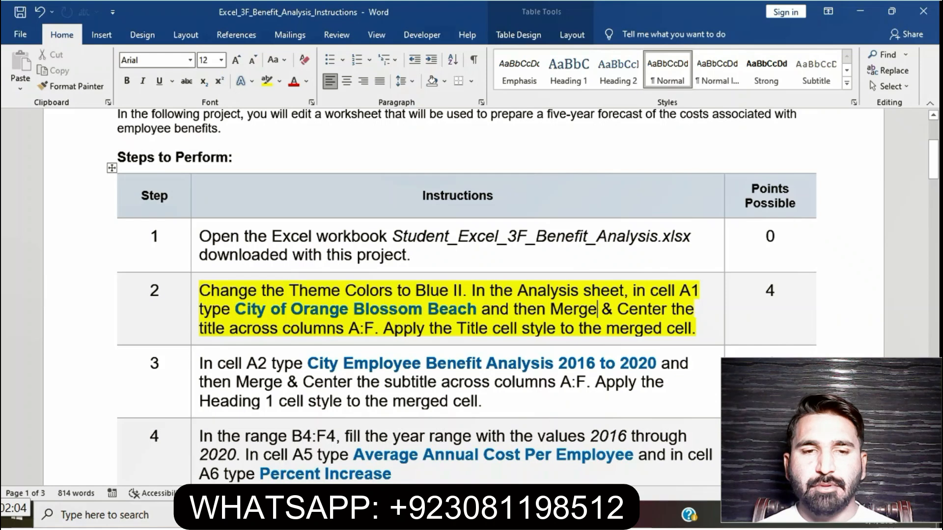
Select the theme color sentence of step 2 in Word and change the Excel workbook's theme colors to Blue II.
key("alt+Tab")
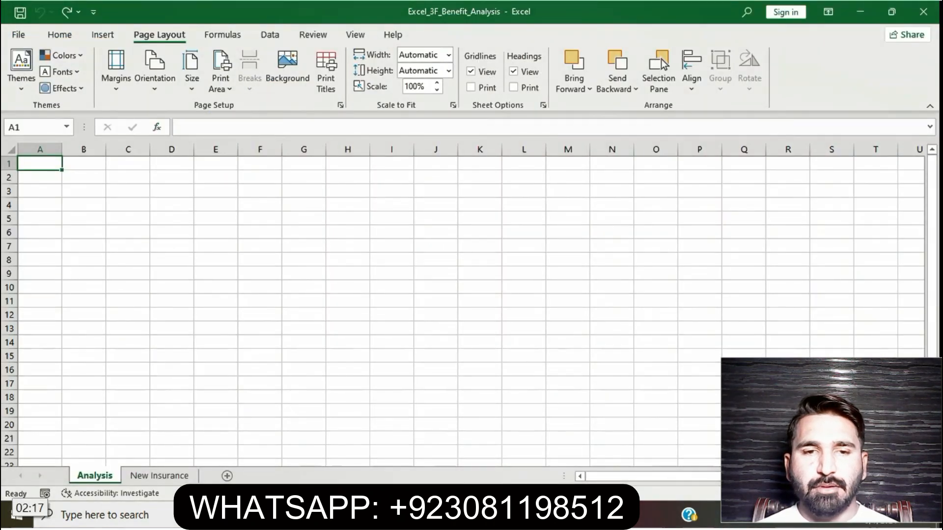
key("alt+Tab")
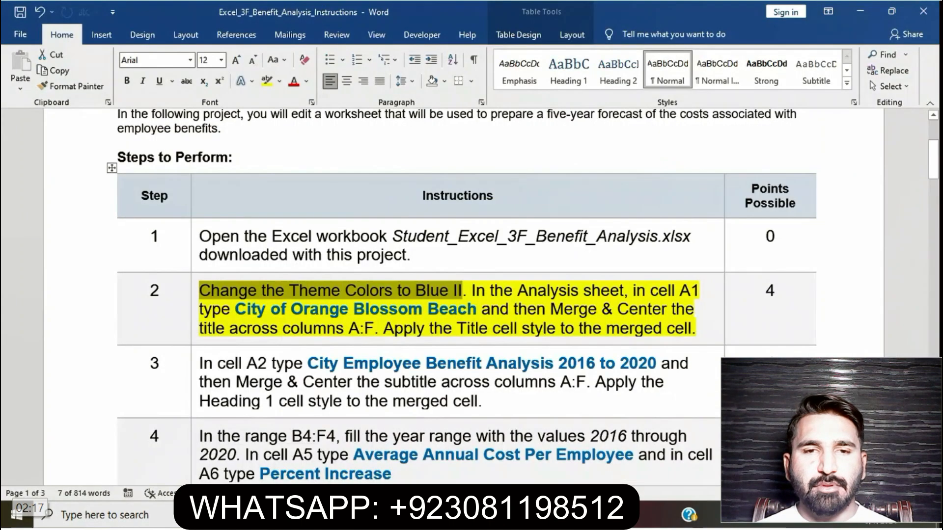
key("alt+Tab")
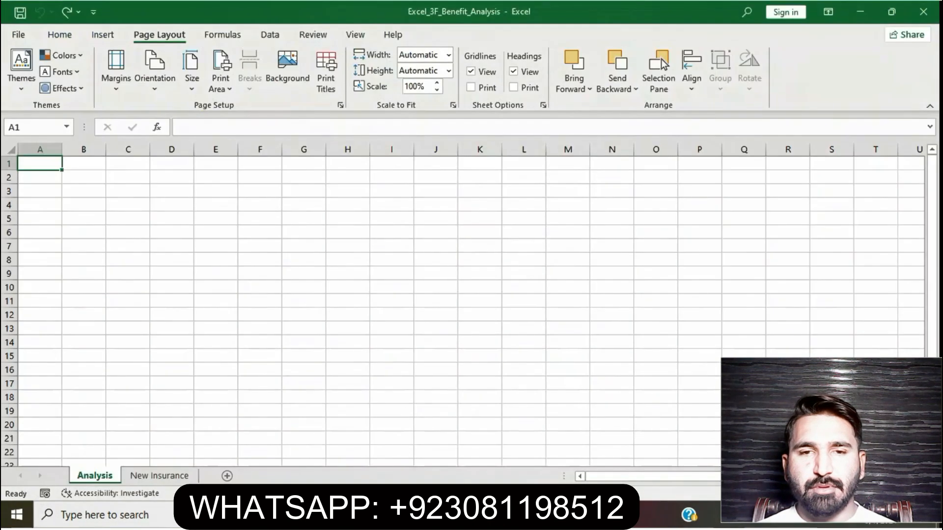
left_click(63, 56)
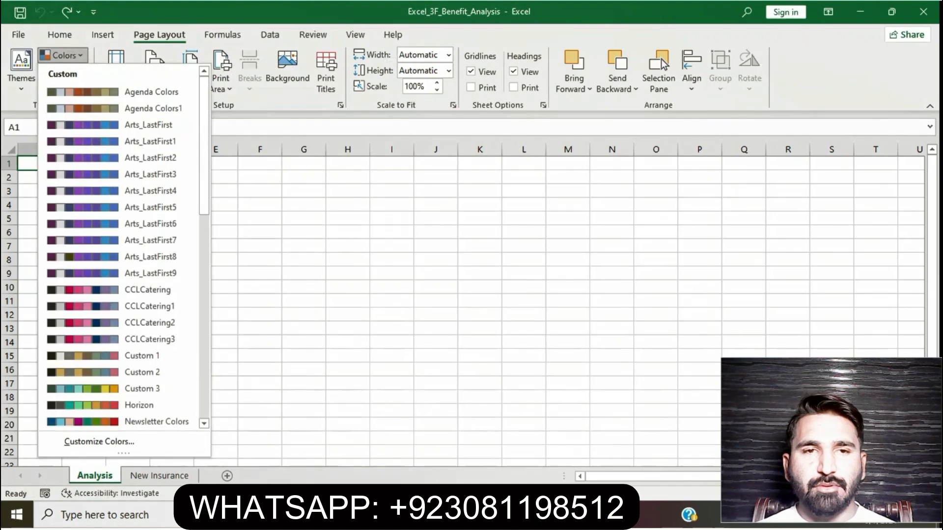
scroll(118, 246, "down", 7)
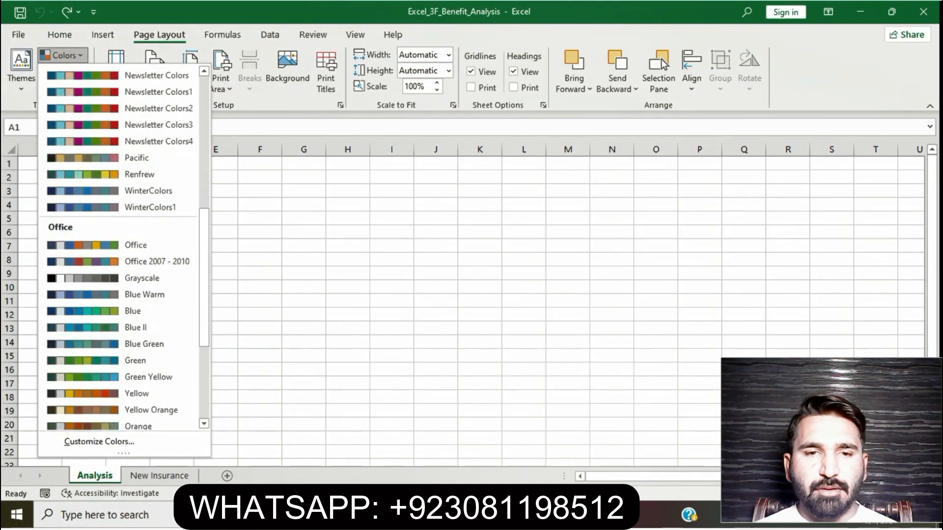
left_click(136, 327)
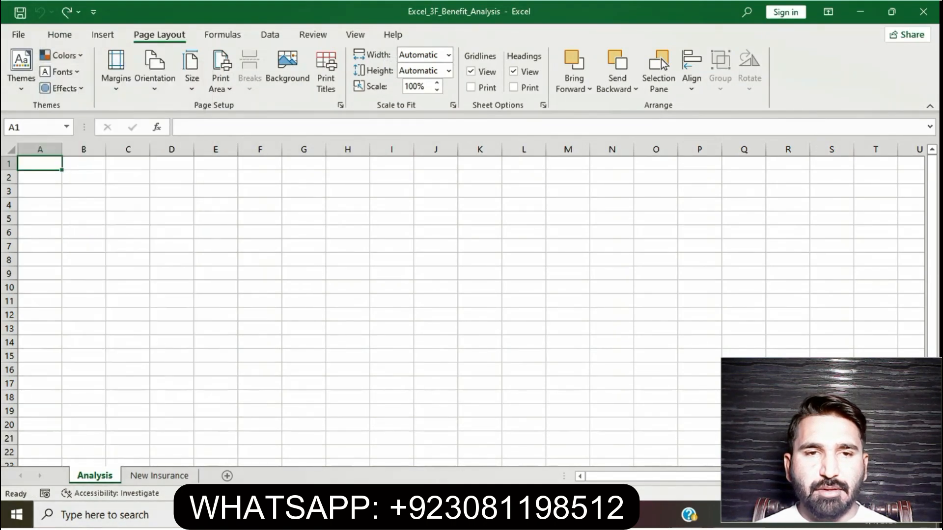
Check in the Word instructions which sheet and title text step 2 asks for, marking each phrase and comparing with Excel.
key("alt+Tab")
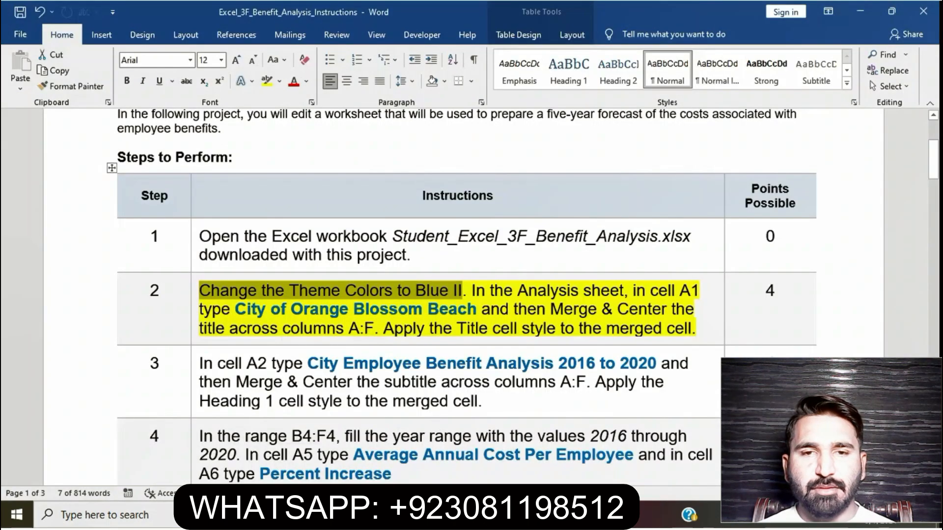
left_click_drag(471, 290, 624, 291)
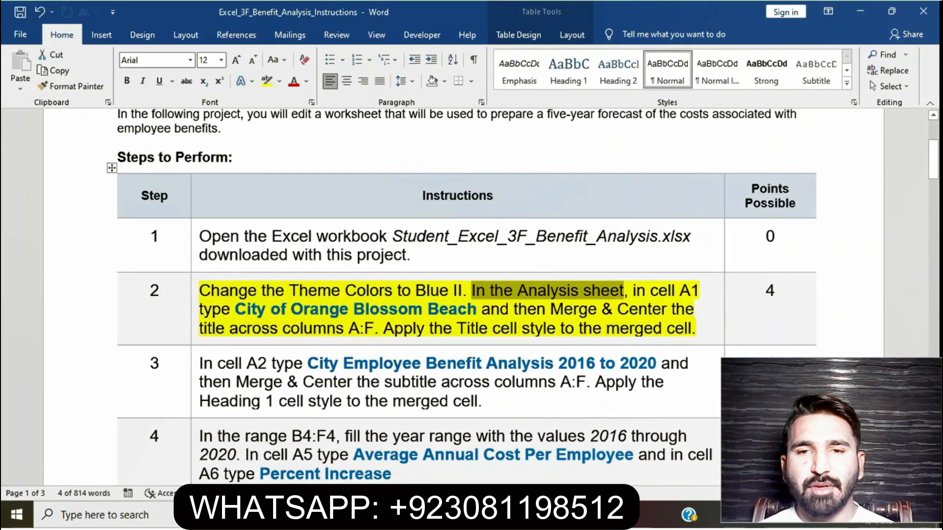
key("alt+Tab")
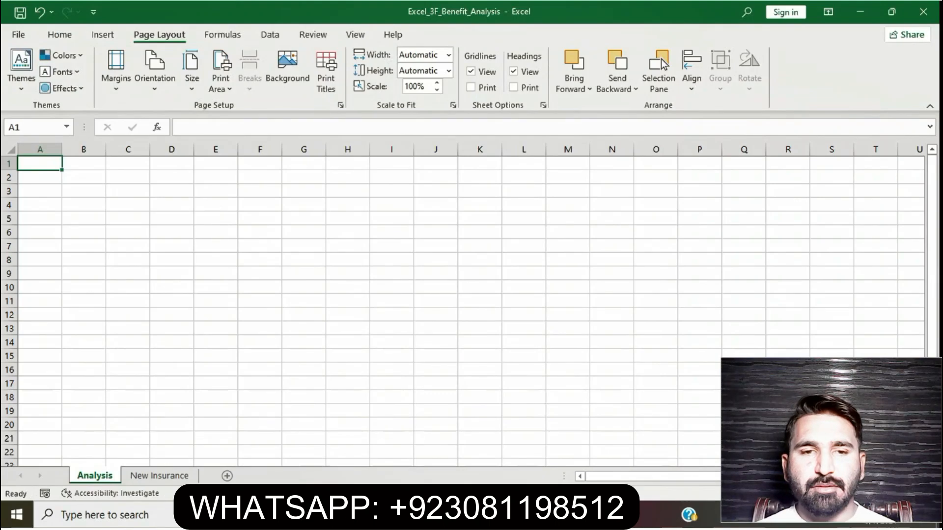
key("alt+Tab")
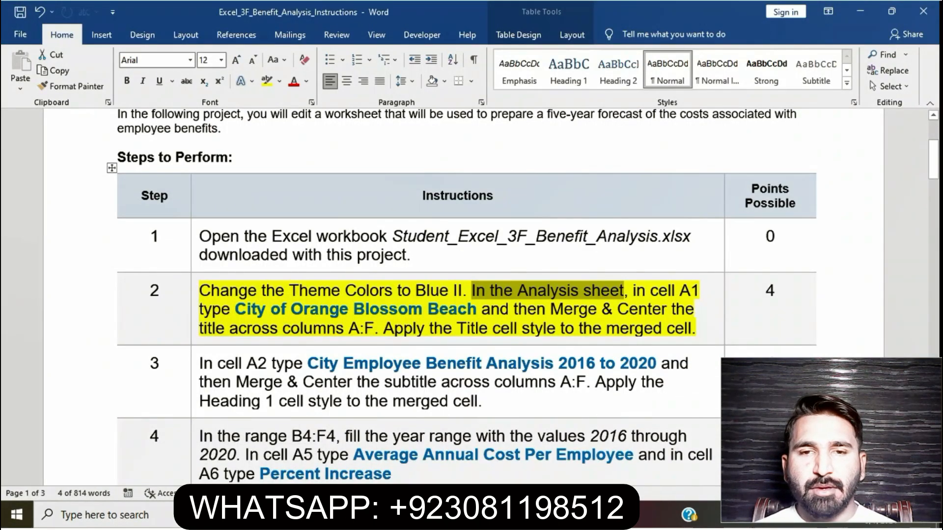
left_click_drag(235, 309, 480, 309)
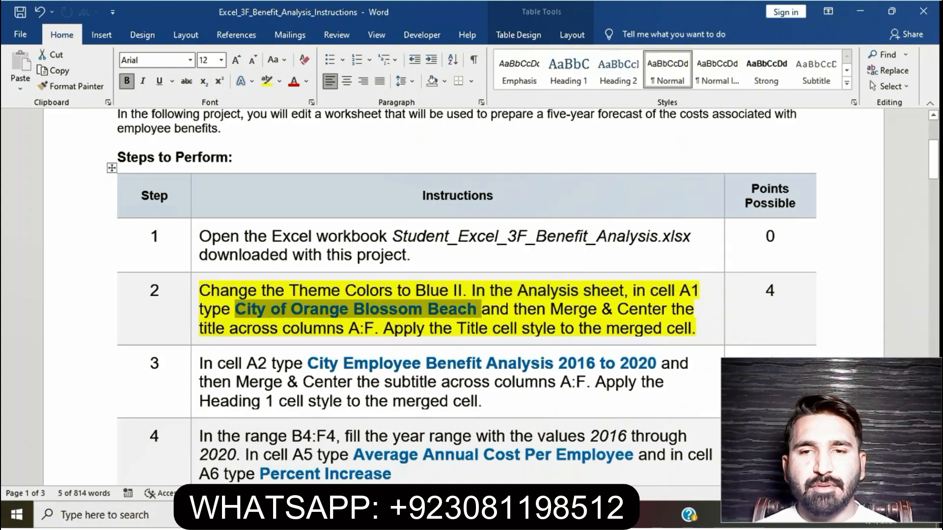
Switch to Excel and enter the title "City of Orange Blossom Beach" in cell A1 of the Analysis sheet, checking the wording in Word.
key("alt+Tab")
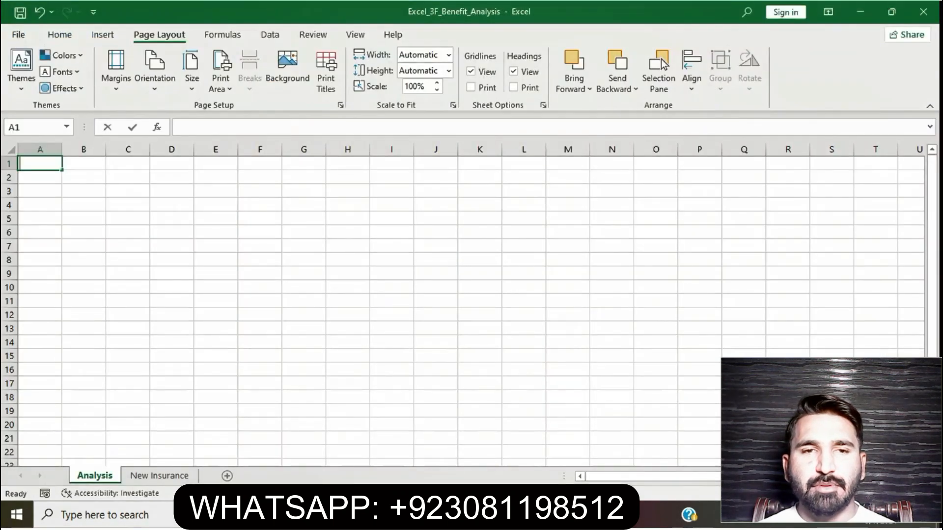
type("City")
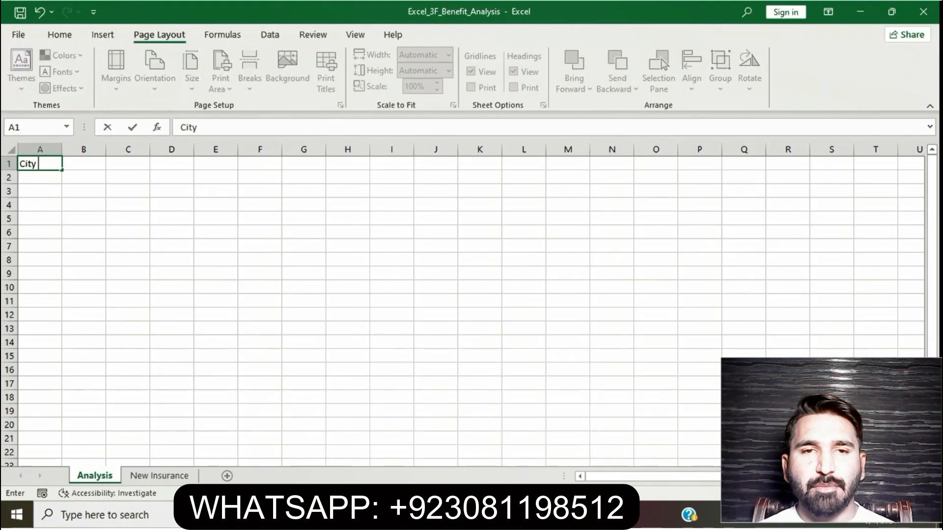
type(" of Or")
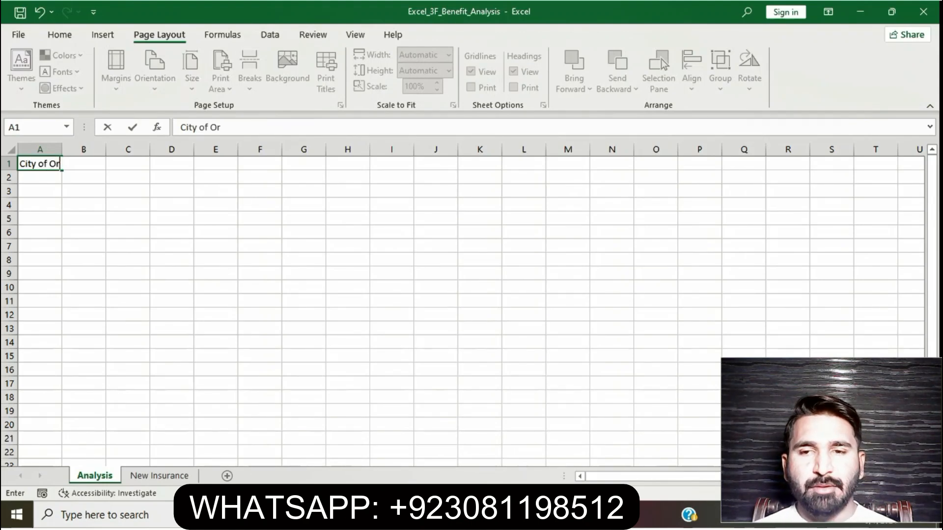
type("ane")
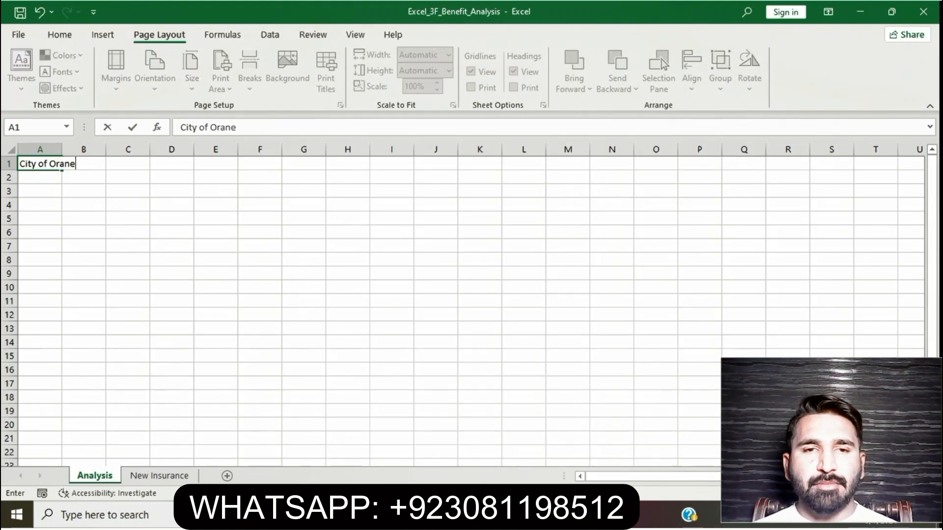
key("BackSpace")
key("BackSpace")
type("nge")
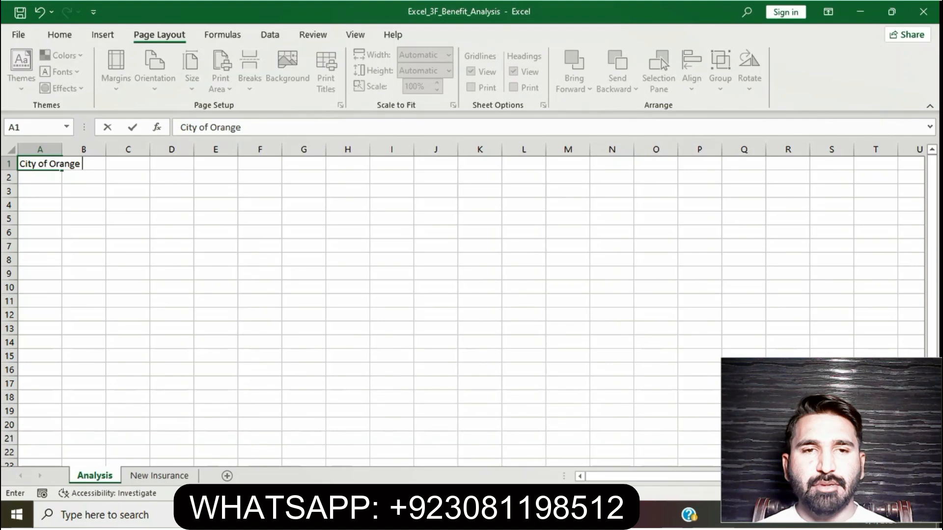
key("alt+Tab")
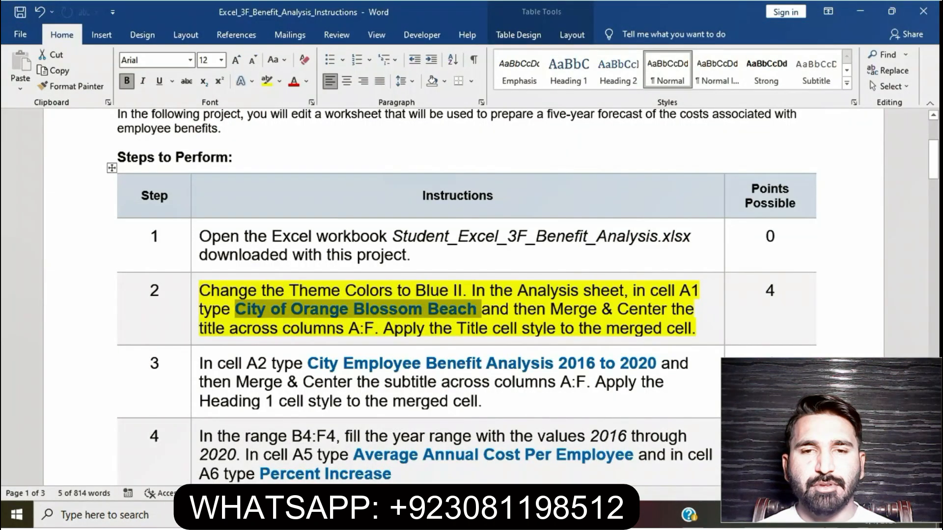
key("alt+Tab")
type("Blossom")
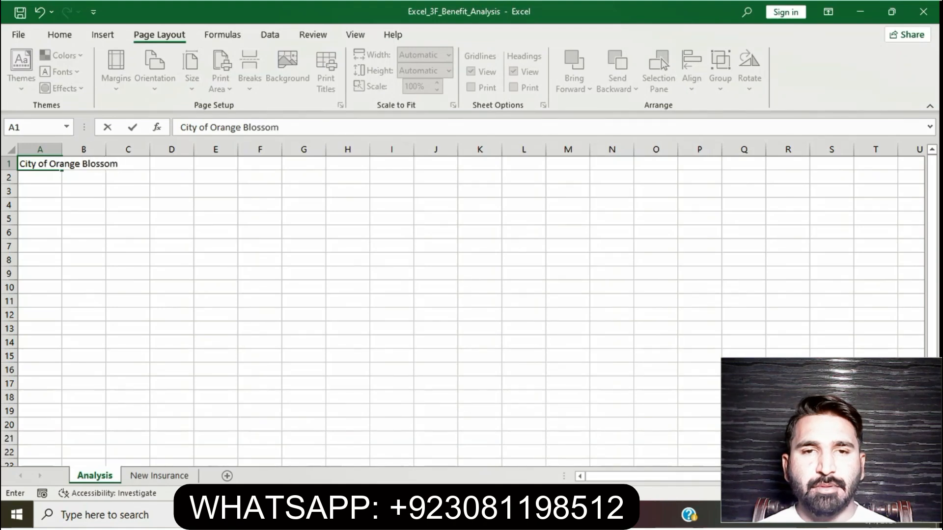
key("alt+Tab")
key("alt+Tab")
type("Beach")
key("Return")
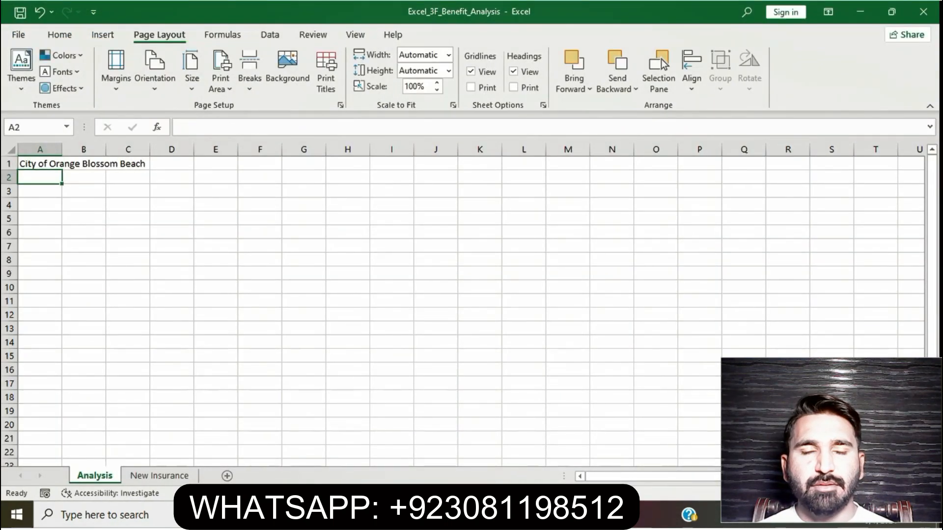
Switch to the Word instructions and select the step 2 phrase about merging and centering the title across columns A:F.
key("alt+Tab")
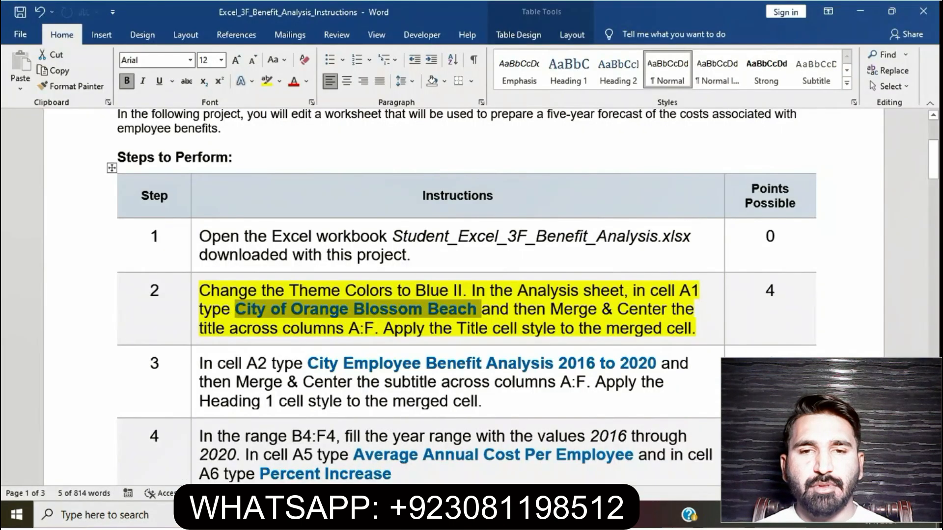
left_click_drag(482, 309, 429, 328)
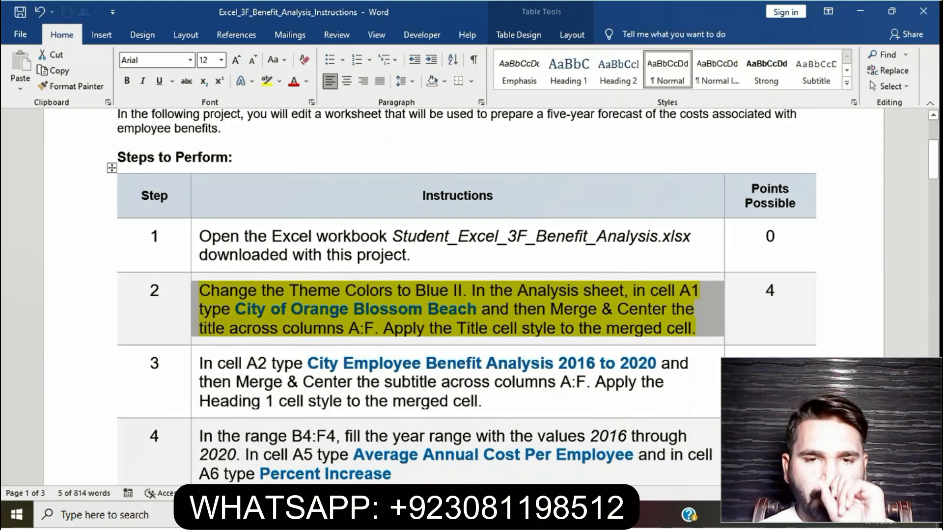
left_click(500, 309)
left_click_drag(499, 309, 383, 328)
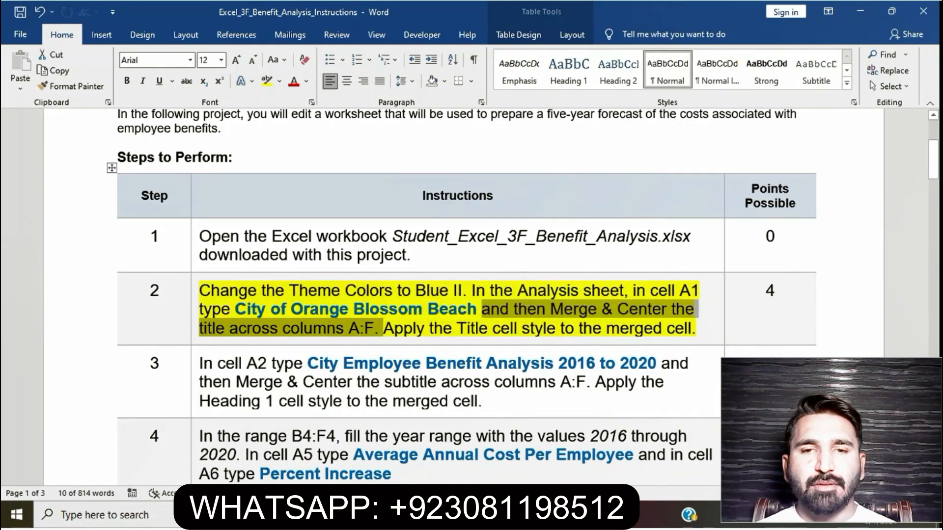
Switch to Excel and merge and center the title in row 1 of the Analysis sheet across columns A:F.
key("alt+Tab")
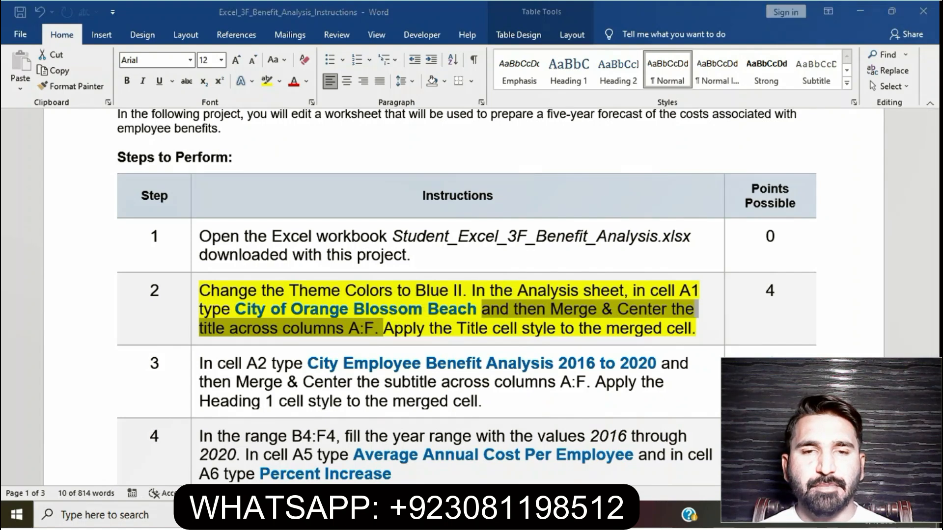
key("Up")
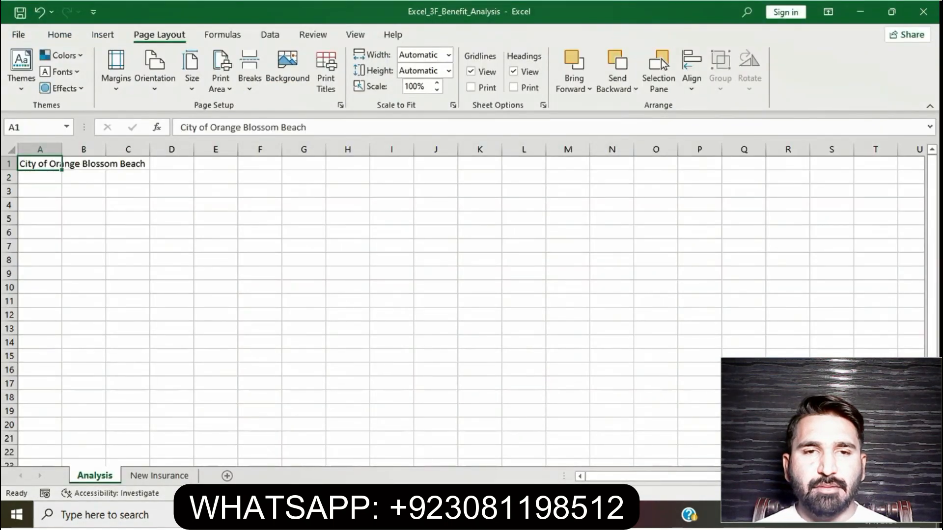
key("shift+Right")
key("shift+Right")
key("shift+Right")
key("shift+Right")
key("shift+Right")
key("ctrl+c")
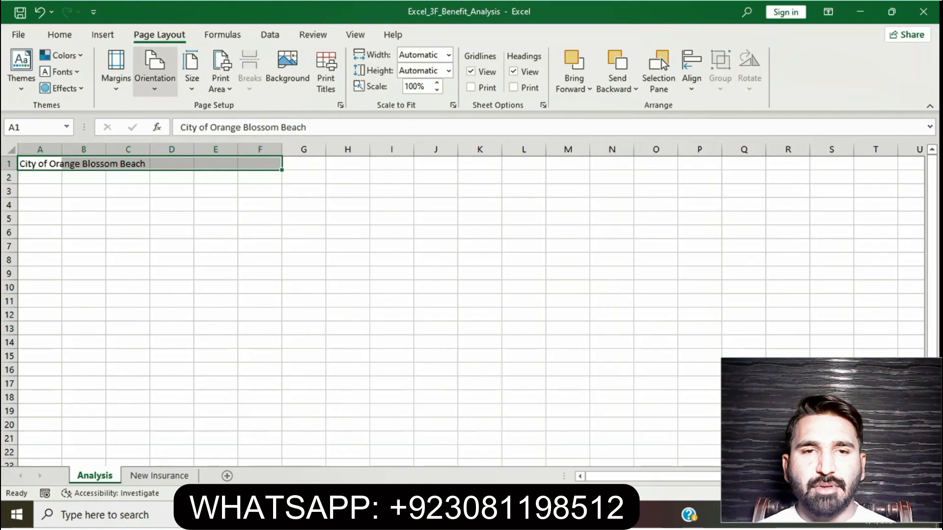
left_click(59, 35)
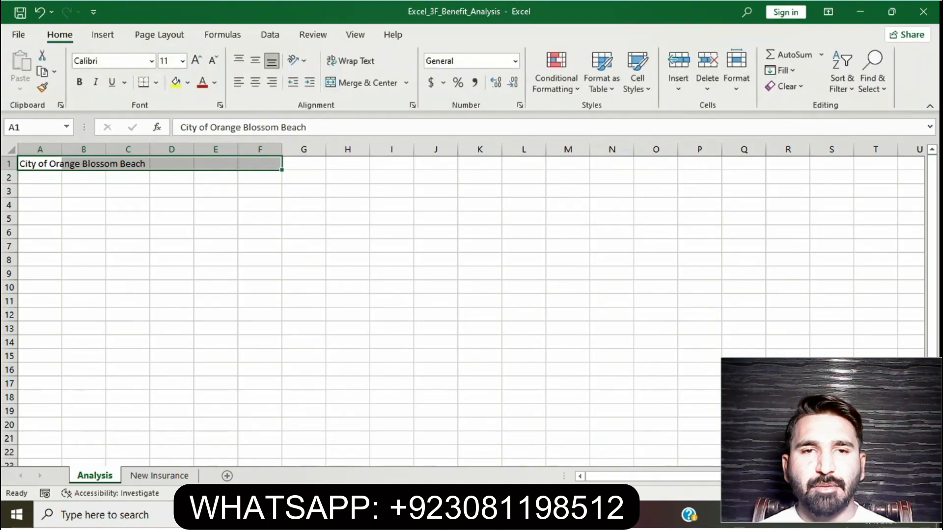
left_click(406, 83)
left_click(379, 101)
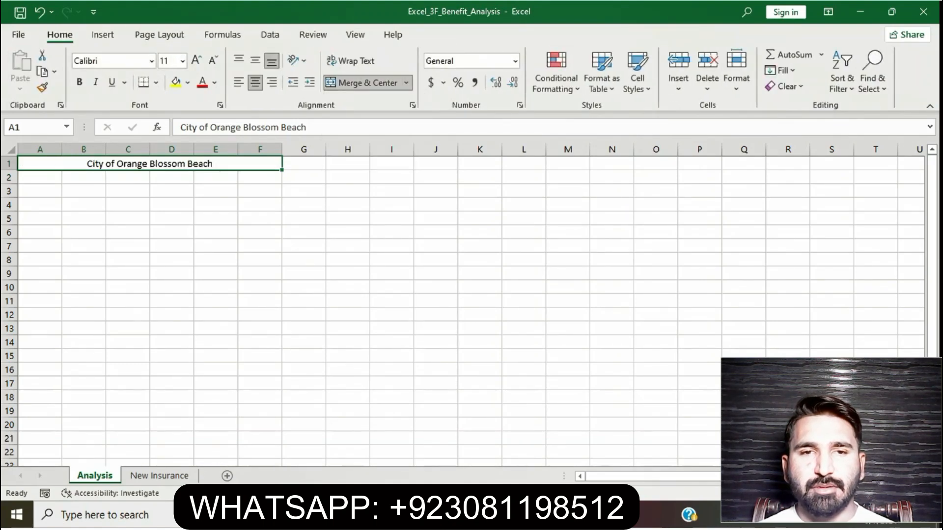
Mark the cell style sentence of step 2 in Word and apply the Title cell style to the merged title cell in Excel.
key("alt+Tab")
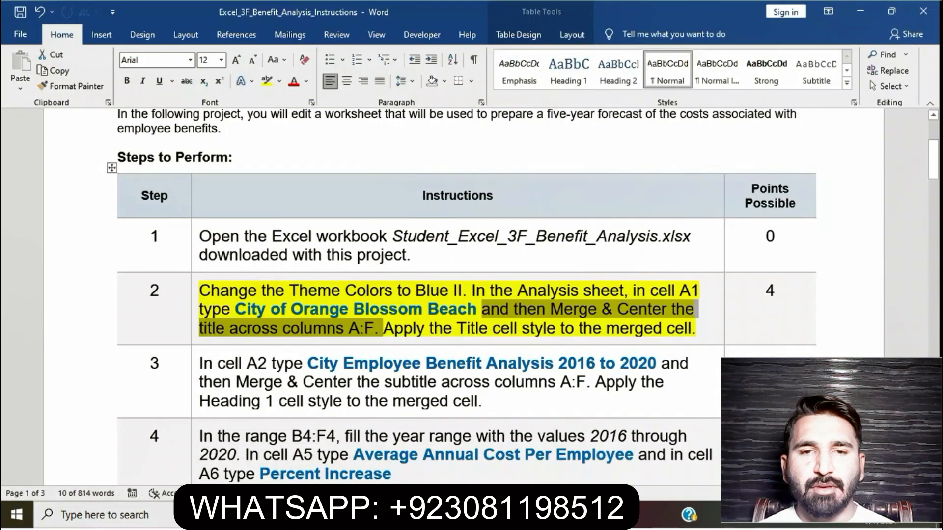
left_click_drag(384, 328, 699, 329)
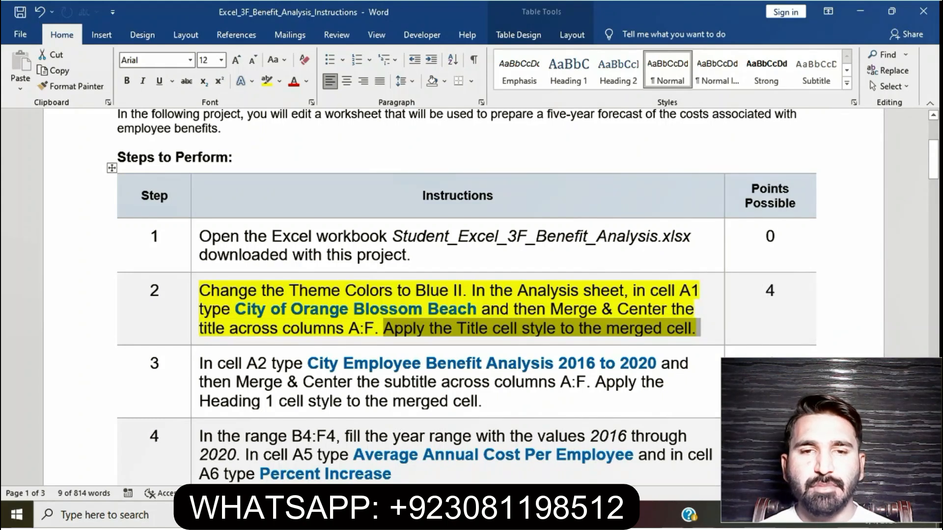
key("alt+Tab")
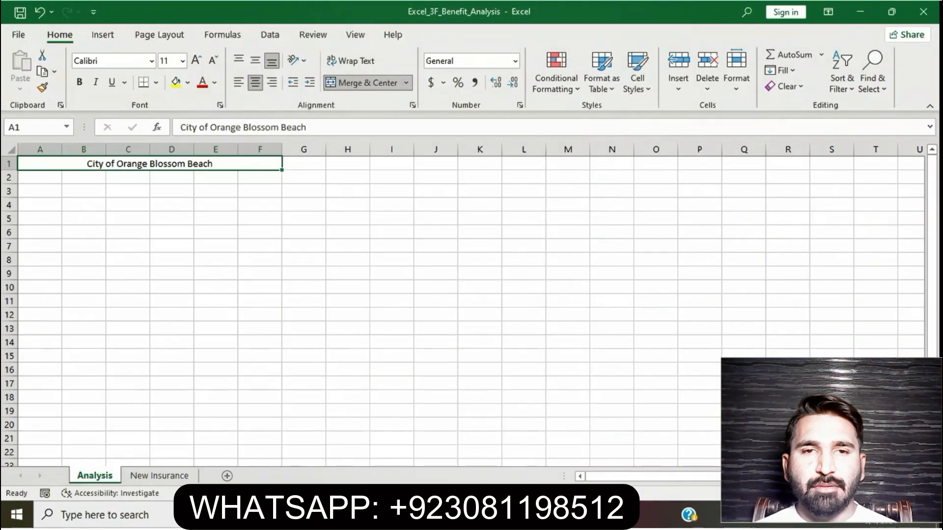
left_click(637, 72)
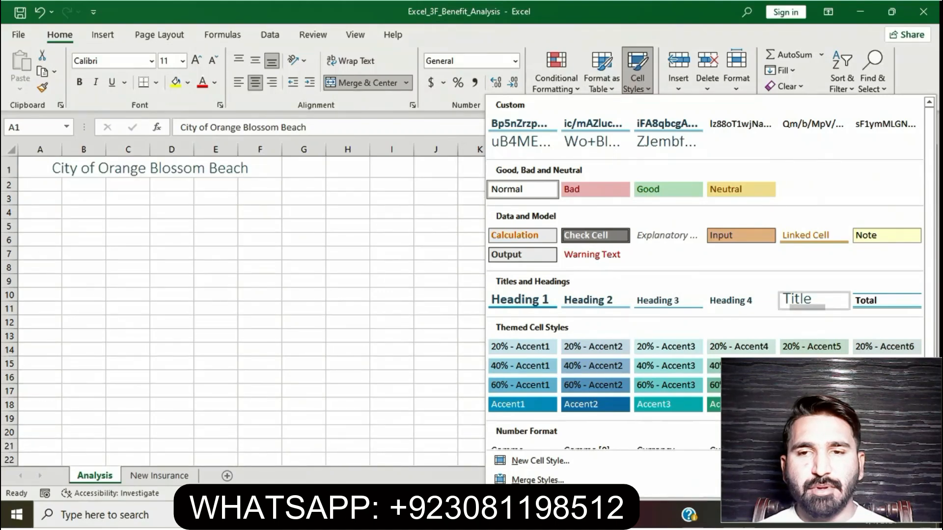
left_click(808, 302)
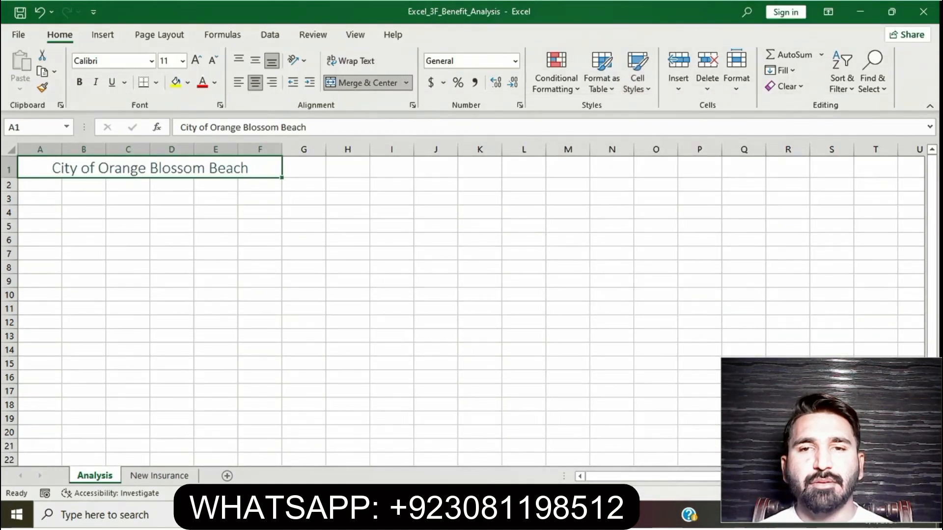
left_click(435, 308)
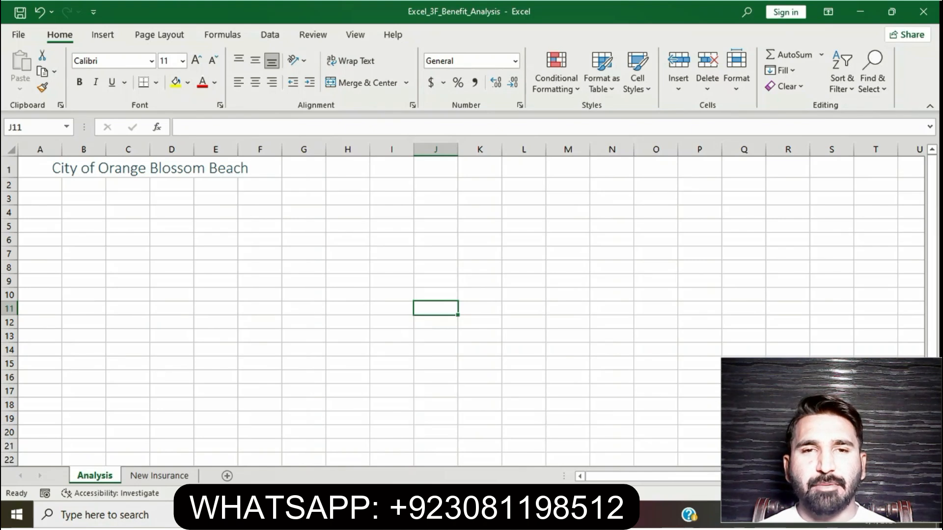
Return to the Word instructions, remove the yellow highlight from step 2 and highlight the step 3 instruction in yellow.
key("alt+Tab")
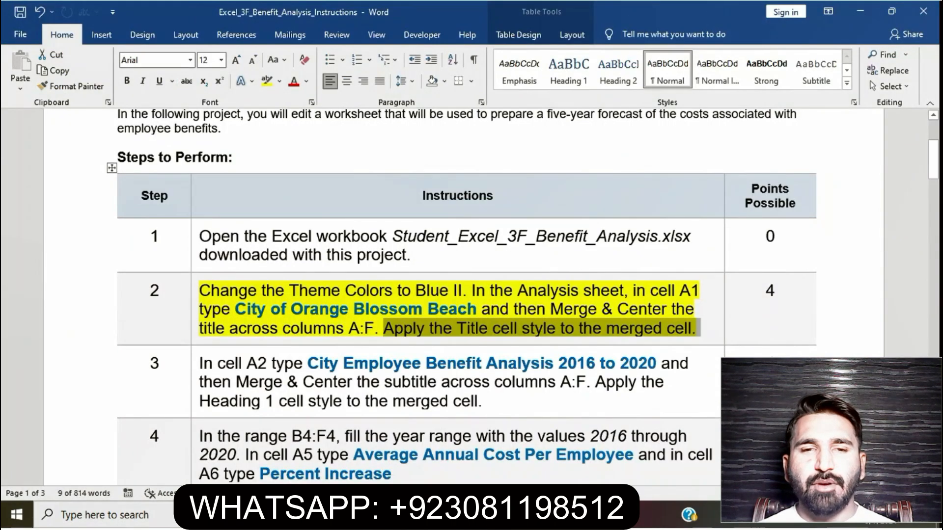
left_click(449, 309)
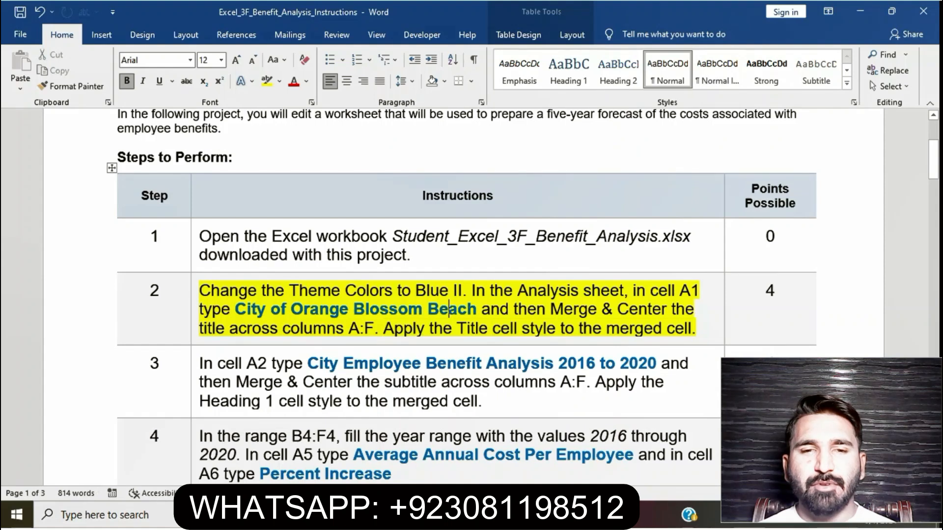
left_click_drag(200, 290, 701, 328)
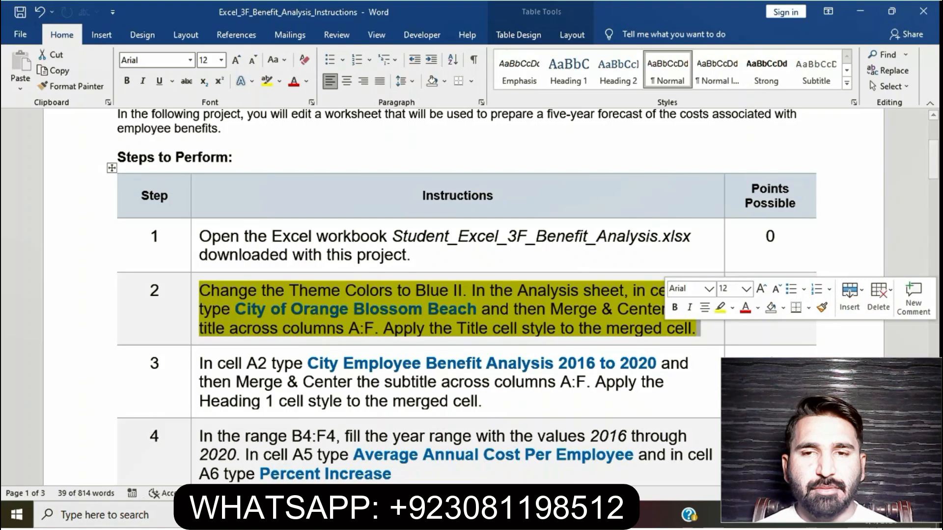
left_click(720, 308)
scroll(461, 297, "down", 3)
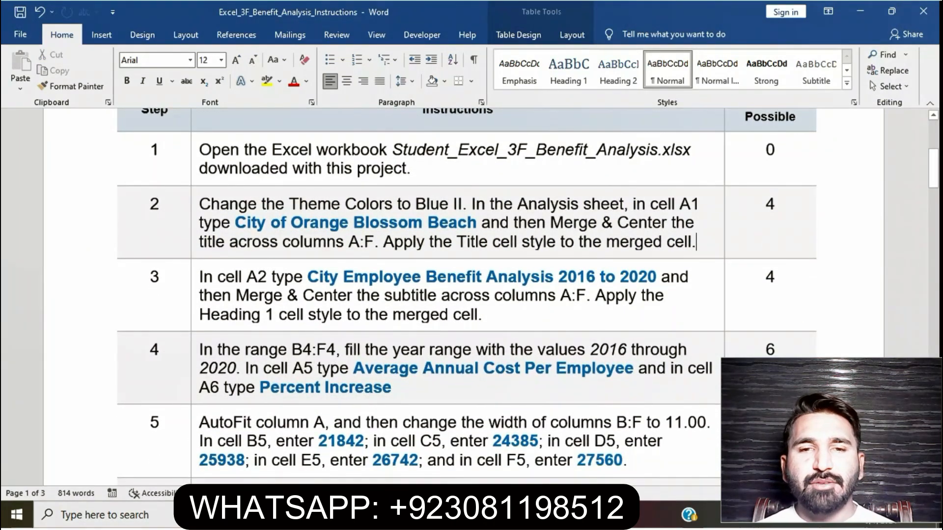
triple_click(401, 295)
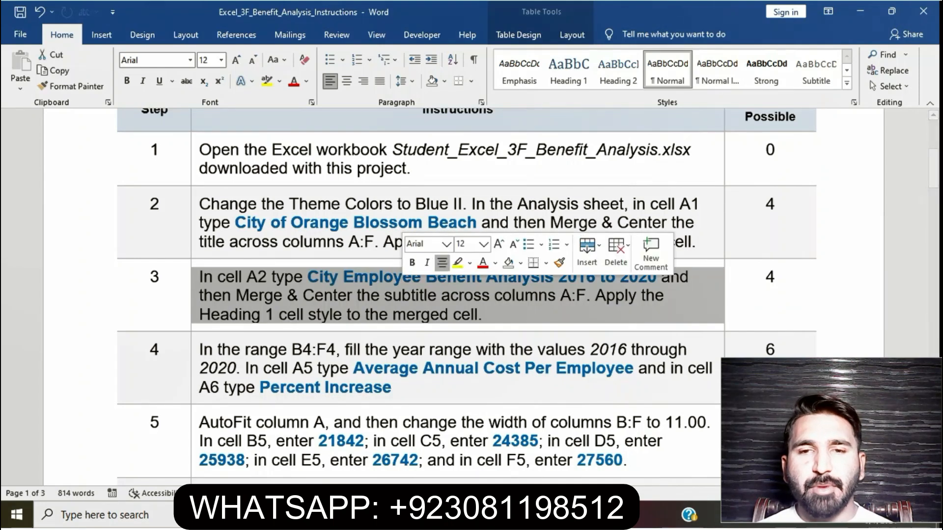
left_click(457, 263)
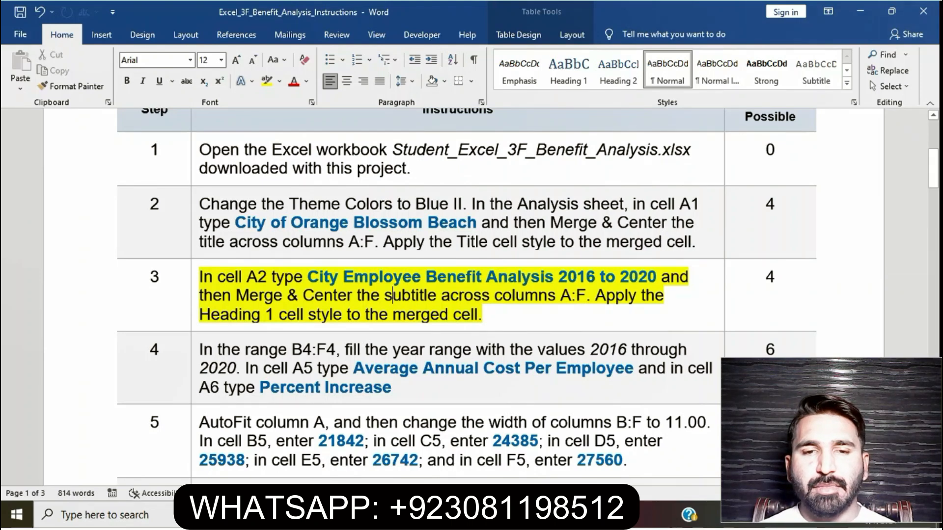
Select the subtitle text of step 3 in Word and begin cell A2 in Excel with "City Employee Benefit", checking the wording in Word.
left_click_drag(308, 277, 659, 277)
key("alt+Tab")
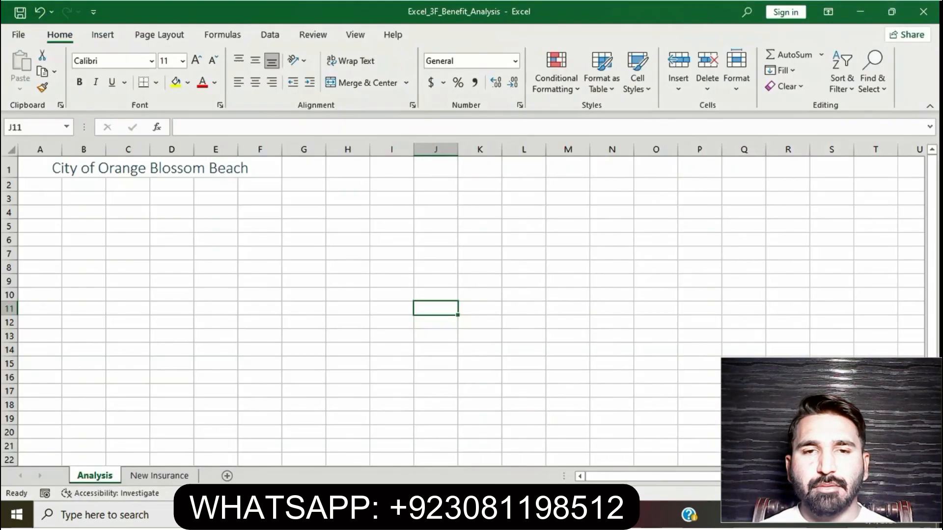
key("alt+Tab")
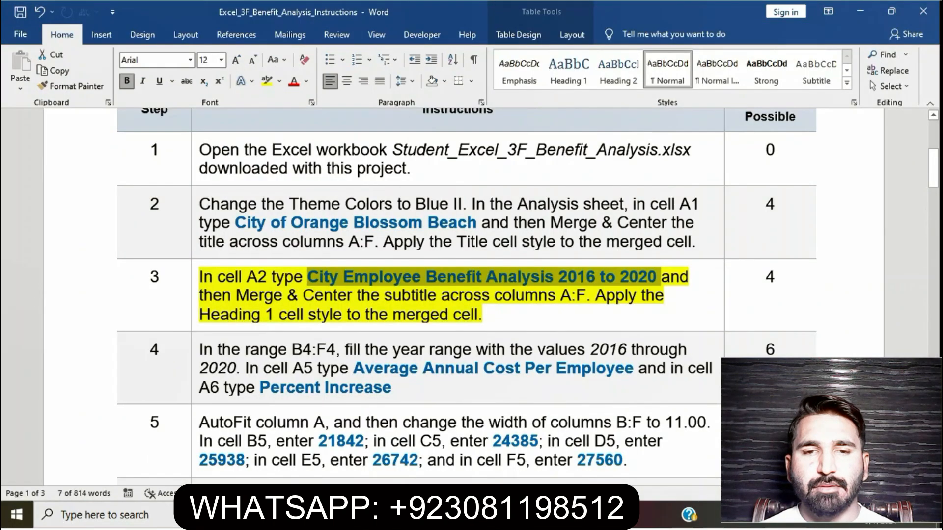
key("alt+Tab")
key("ctrl+v")
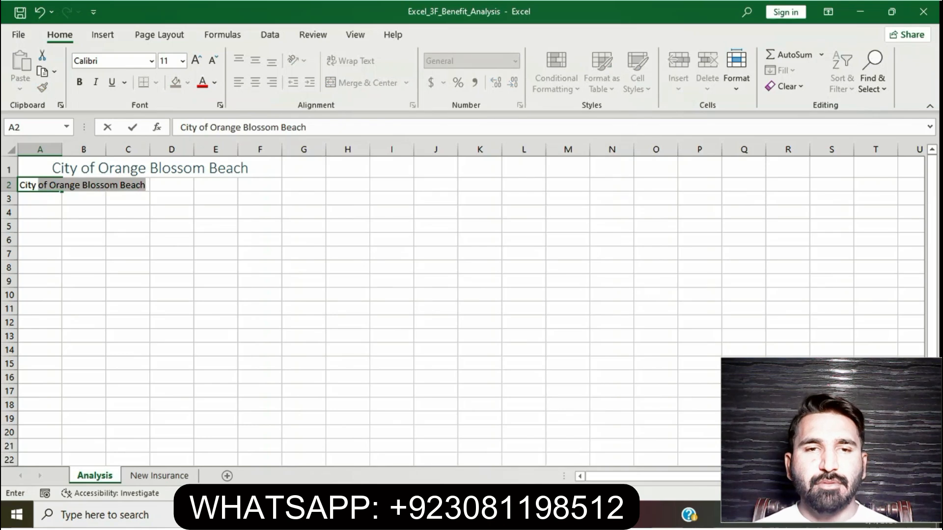
type("Employee")
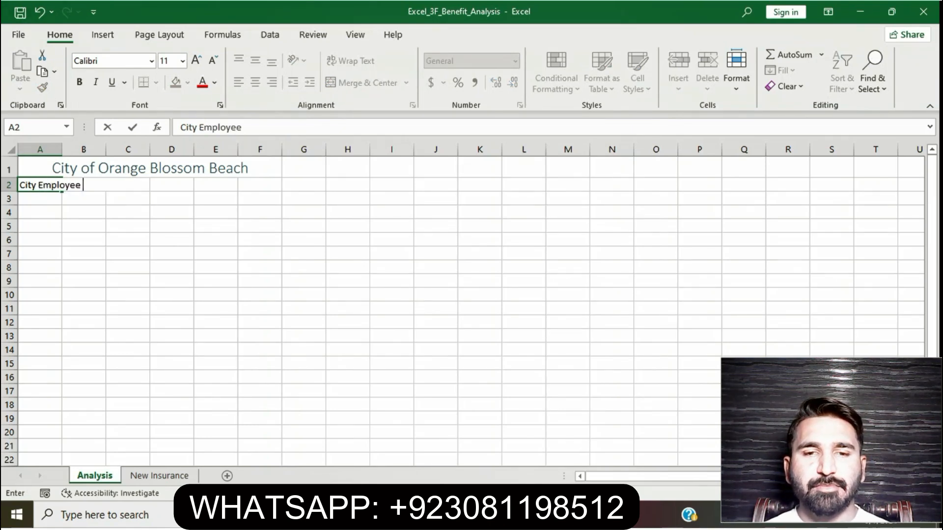
key("alt+Tab")
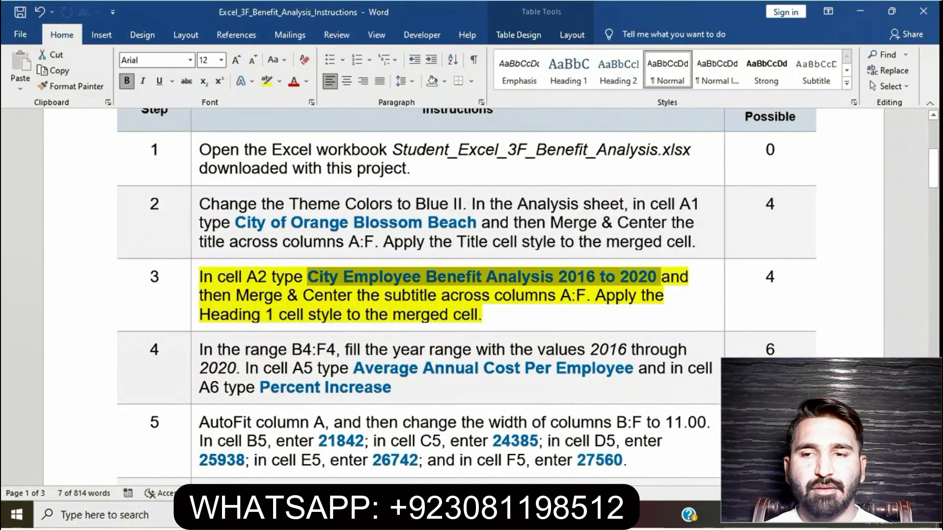
key("alt+Tab")
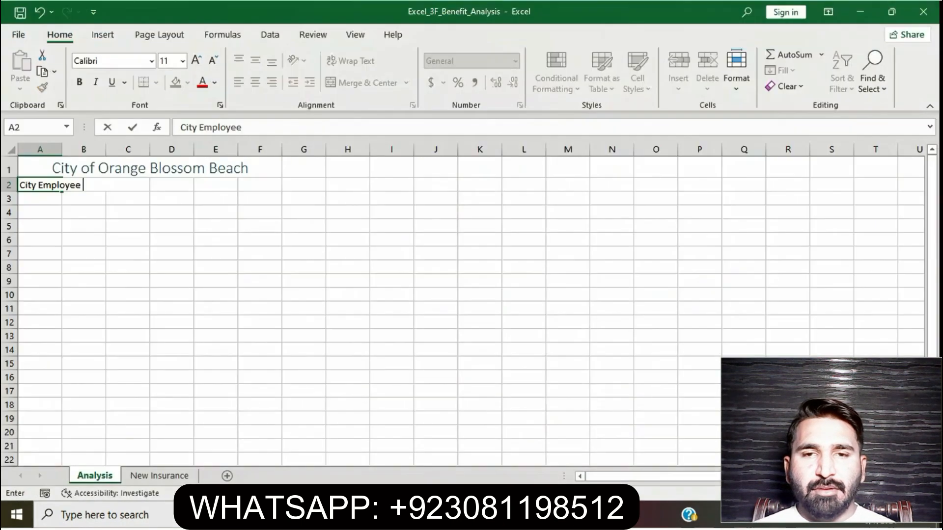
type("Benefit")
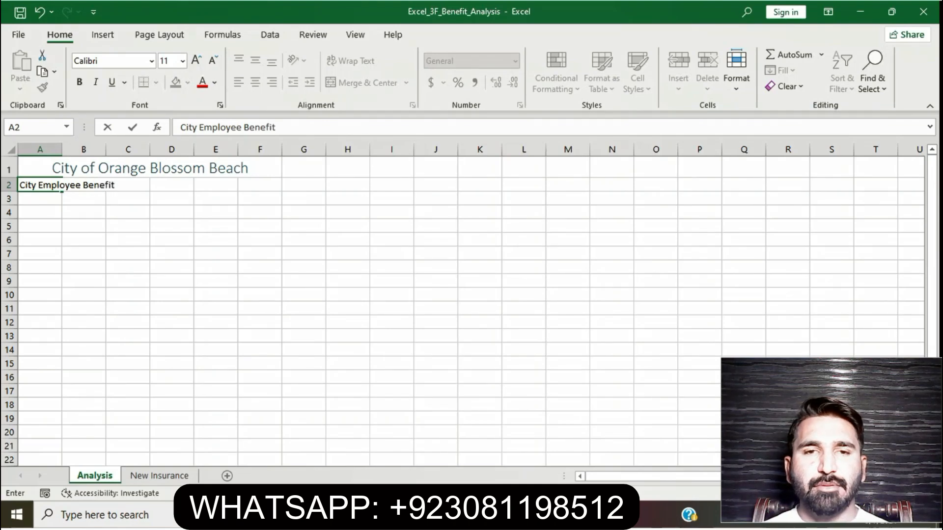
Complete the subtitle in cell A2 with "Analysis 2016 to 2020" and commit the entry, comparing each part with the Word instructions.
key("alt+Tab")
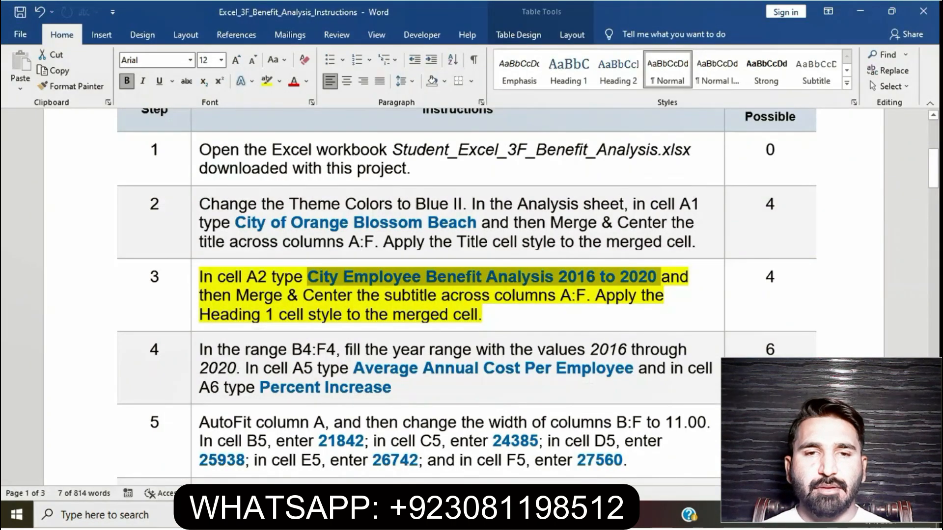
key("alt+Tab")
type("Analysis")
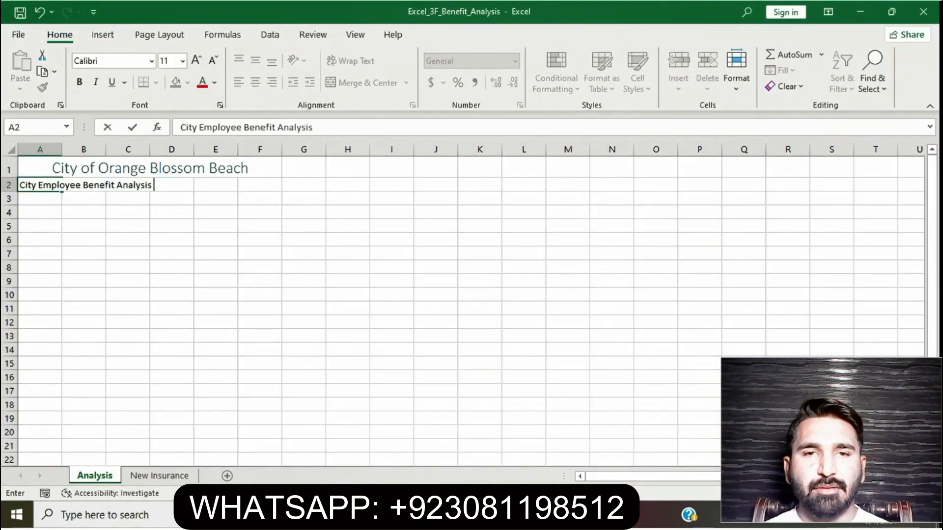
key("alt+Tab")
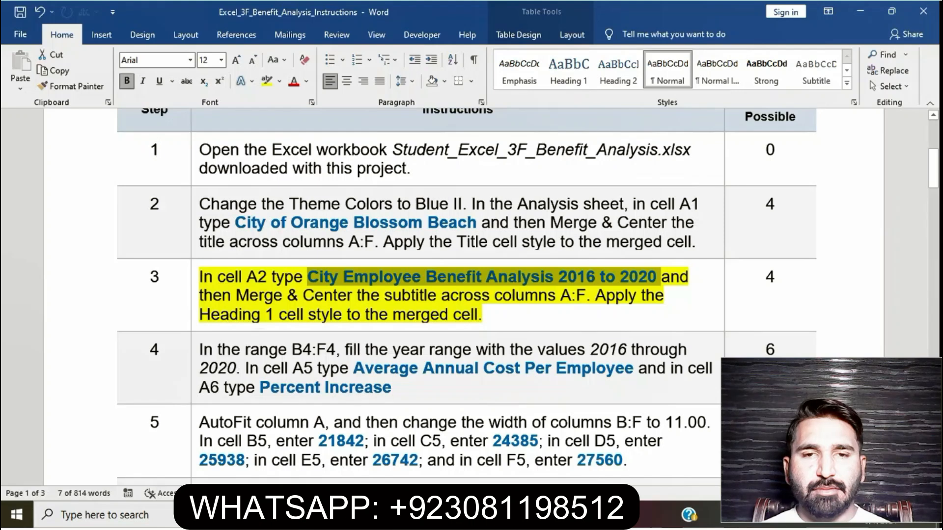
key("alt+Tab")
type("20")
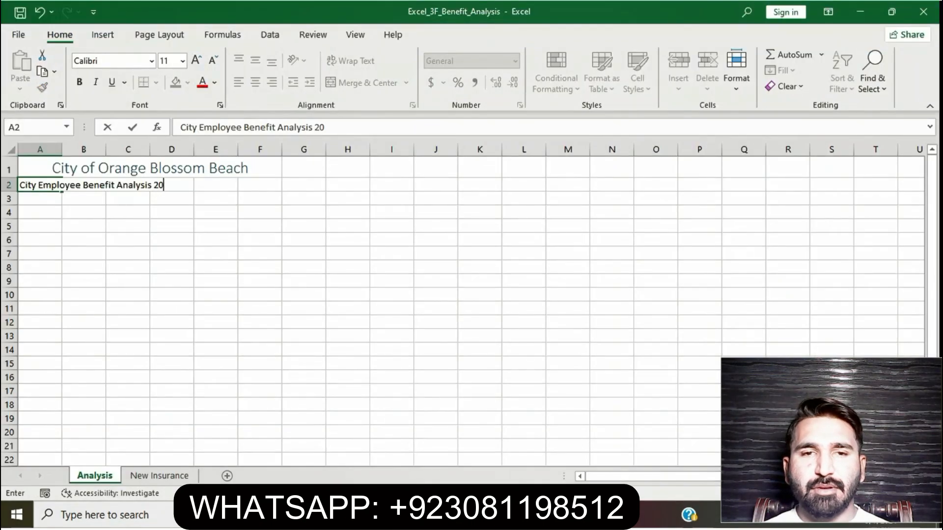
type("16 to")
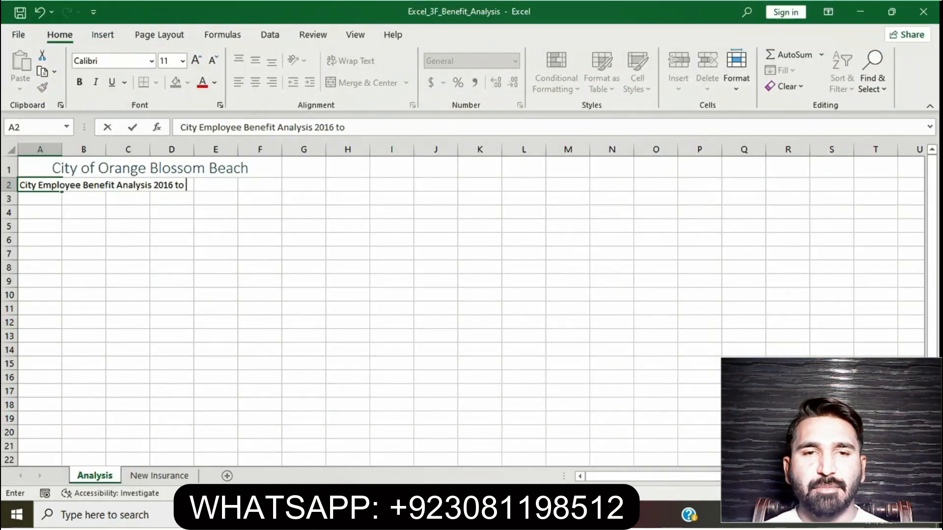
key("alt+Tab")
key("alt+Tab")
type("2020")
key("Return")
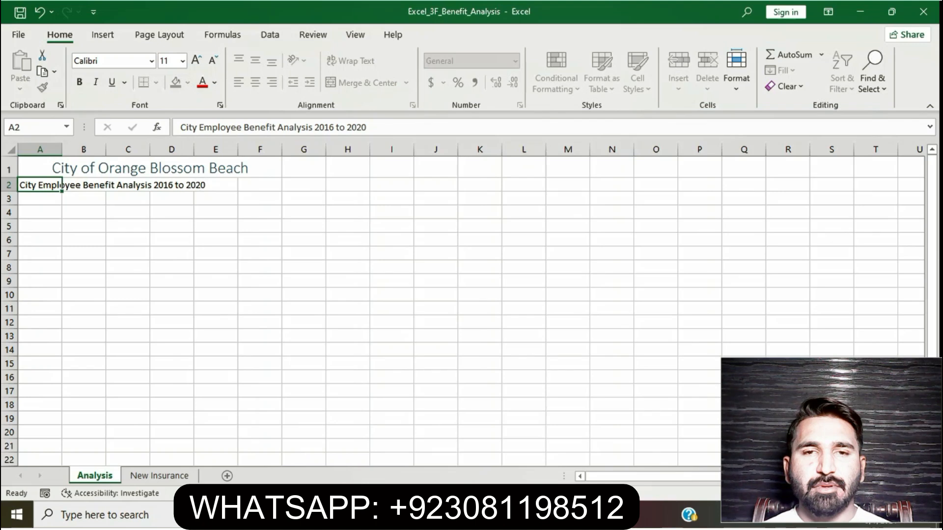
Select the Merge & Center instruction of step 3 in Word, then merge and center the subtitle across A2:F2 in Excel.
key("alt+Tab")
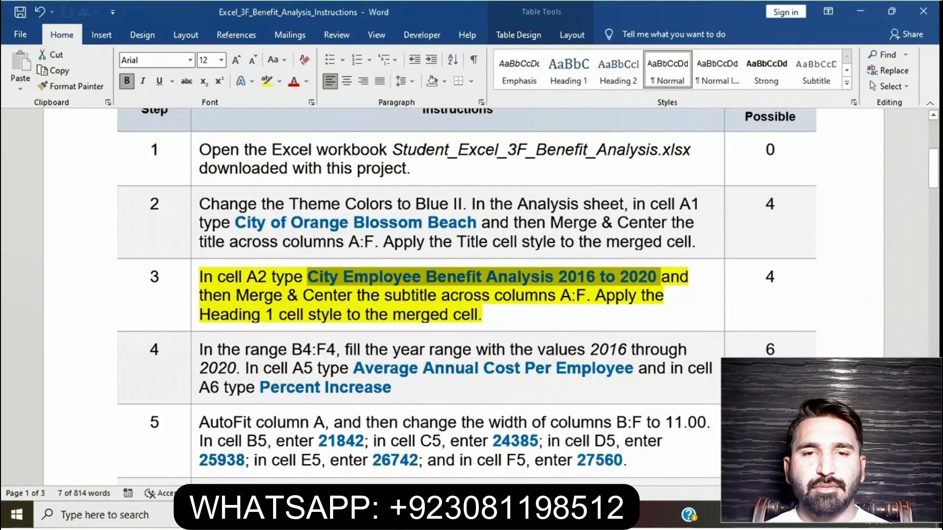
scroll(466, 294, "down", 1)
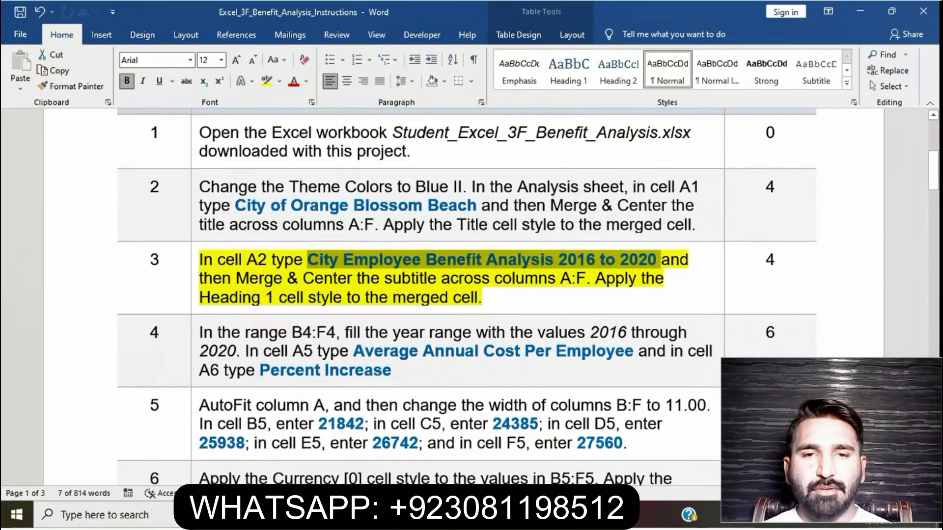
left_click(680, 260)
left_click_drag(679, 259, 376, 282)
left_click_drag(452, 297, 593, 279)
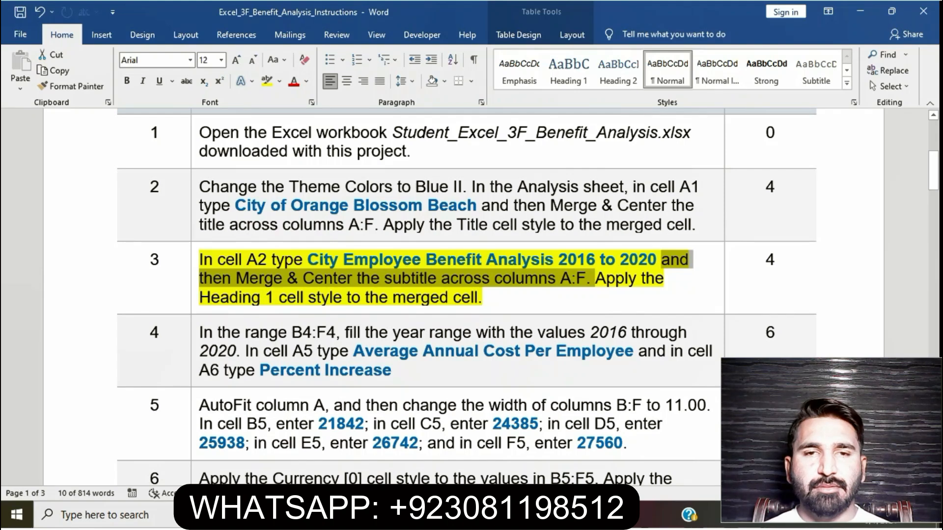
left_click(453, 514)
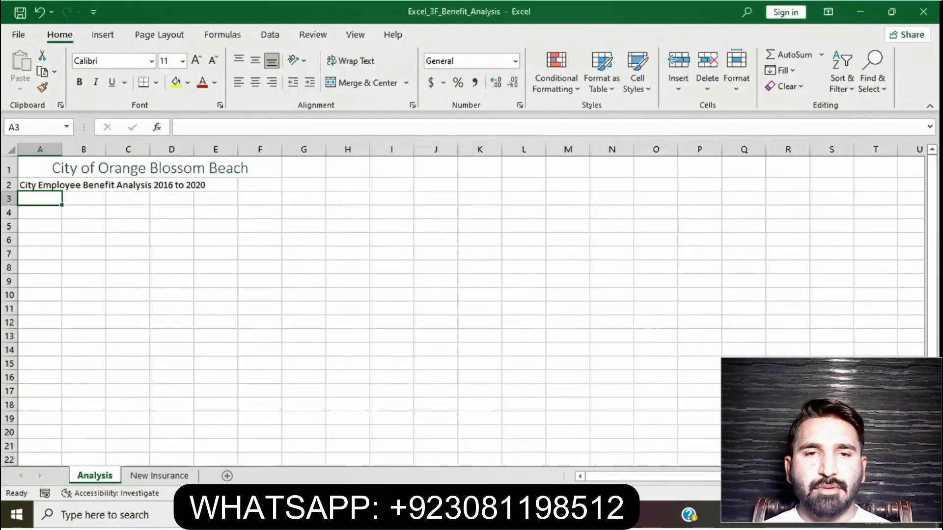
left_click_drag(29, 185, 273, 185)
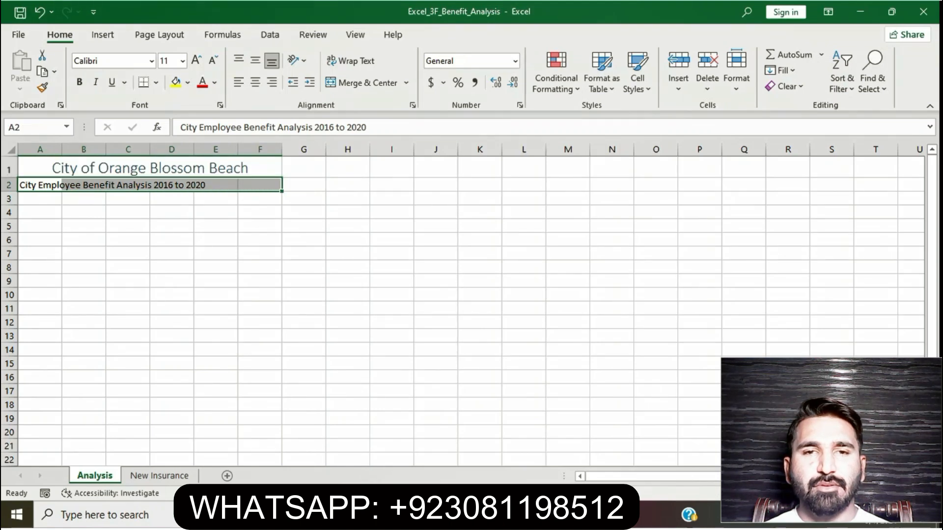
left_click(406, 83)
left_click(366, 100)
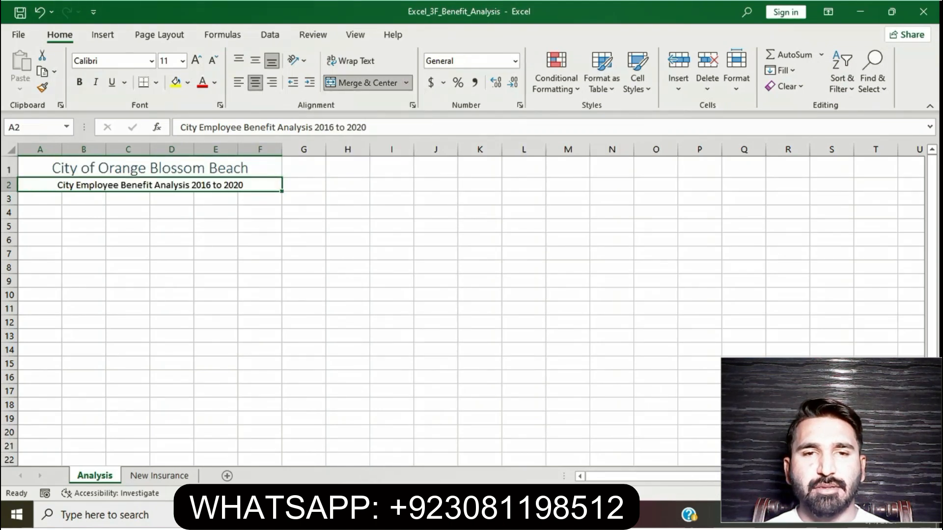
Select the cell style sentence of step 3 in Word and apply the Heading 1 cell style to the merged subtitle cell in Excel.
key("alt+Tab")
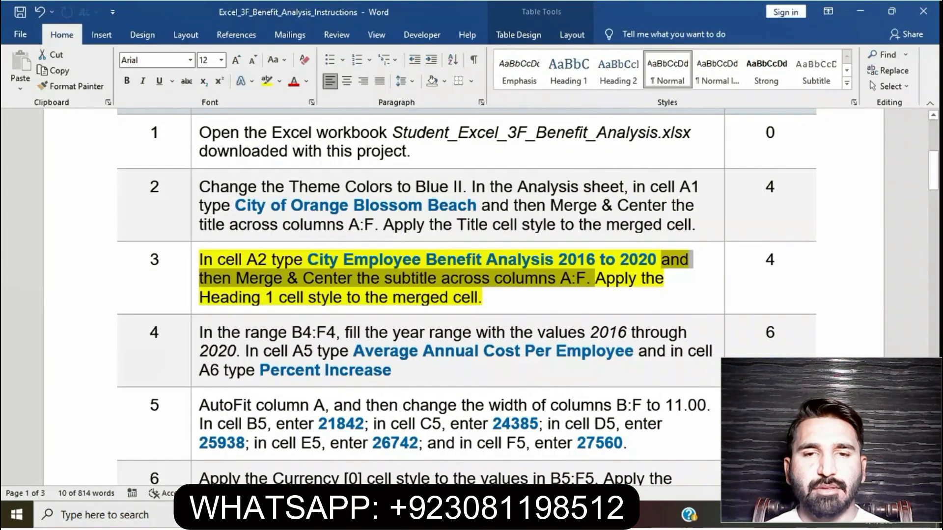
left_click_drag(597, 278, 608, 298)
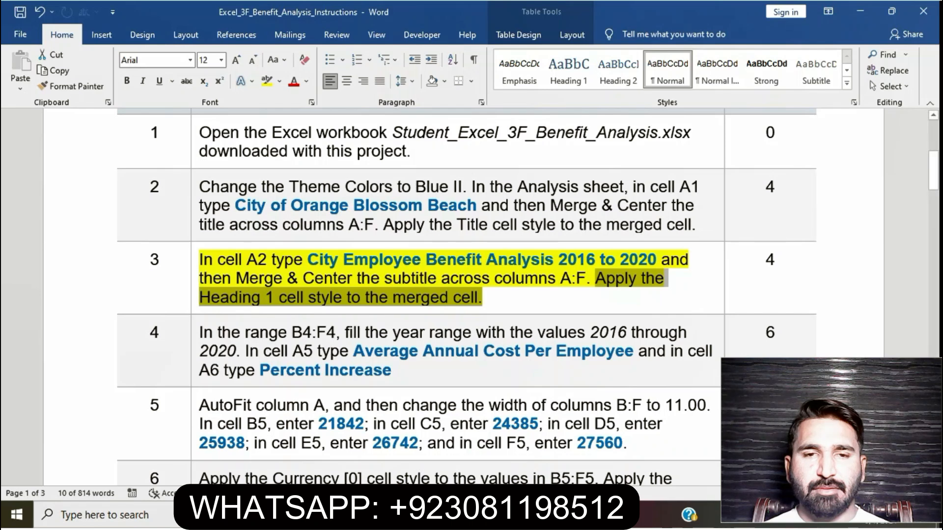
key("alt+Tab")
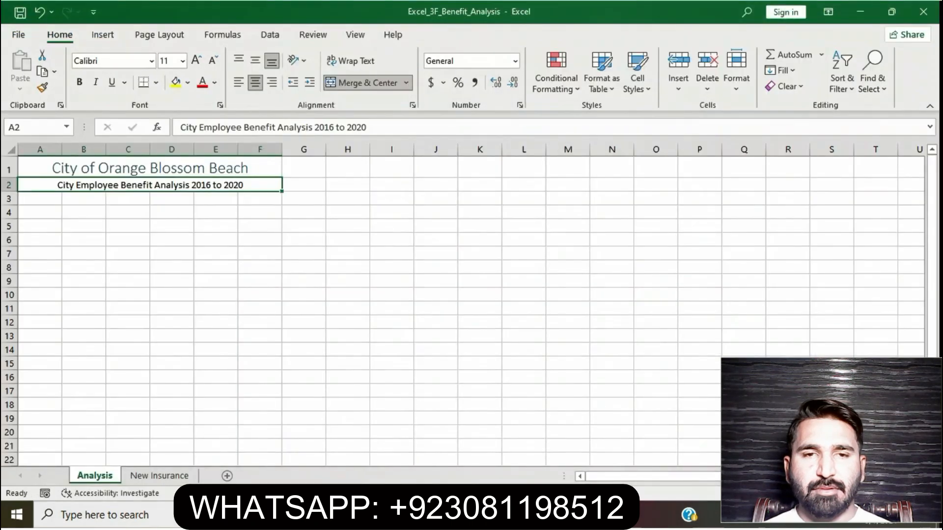
left_click(637, 72)
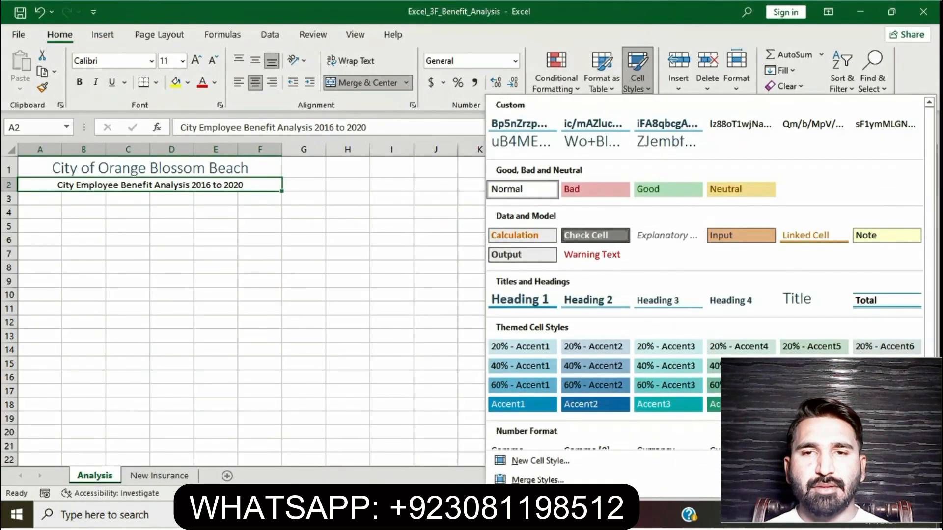
left_click(521, 299)
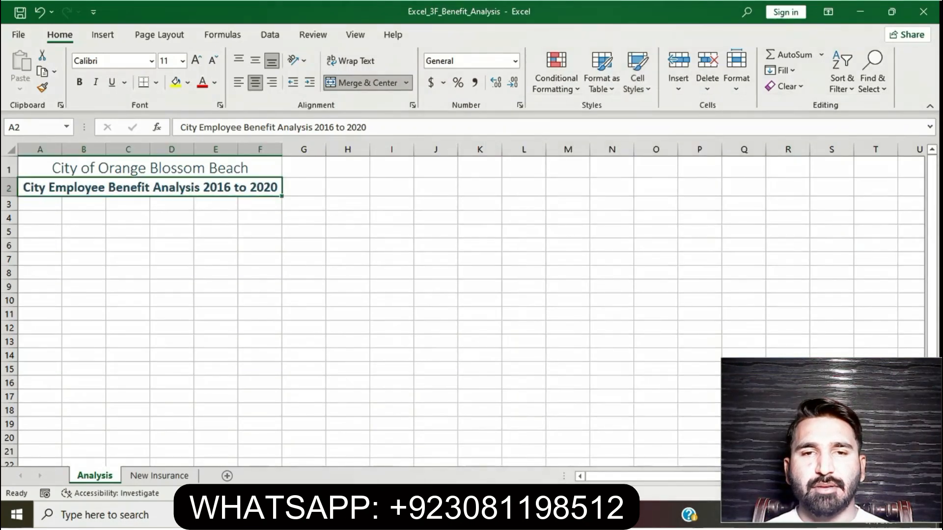
left_click(435, 313)
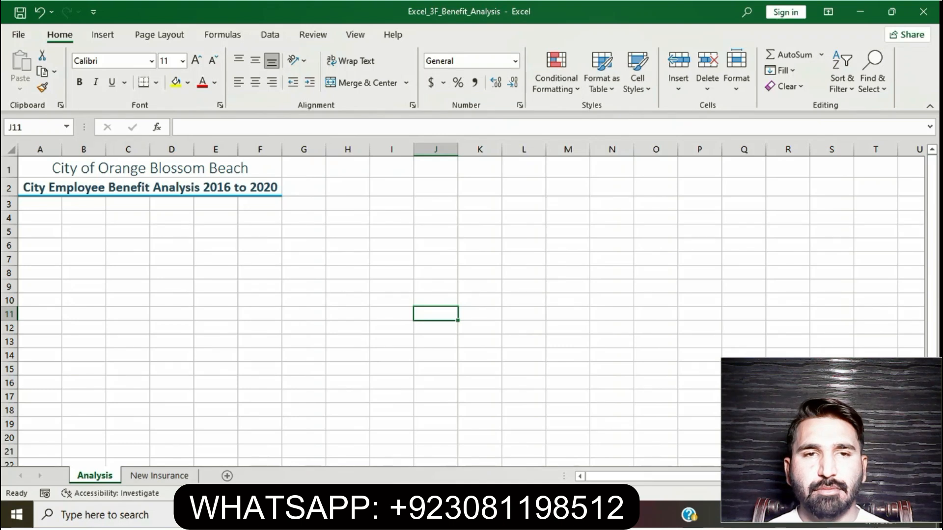
Return to the Word instructions, remove the yellow highlight from step 3 and highlight the step 4 instruction in yellow.
key("alt+Tab")
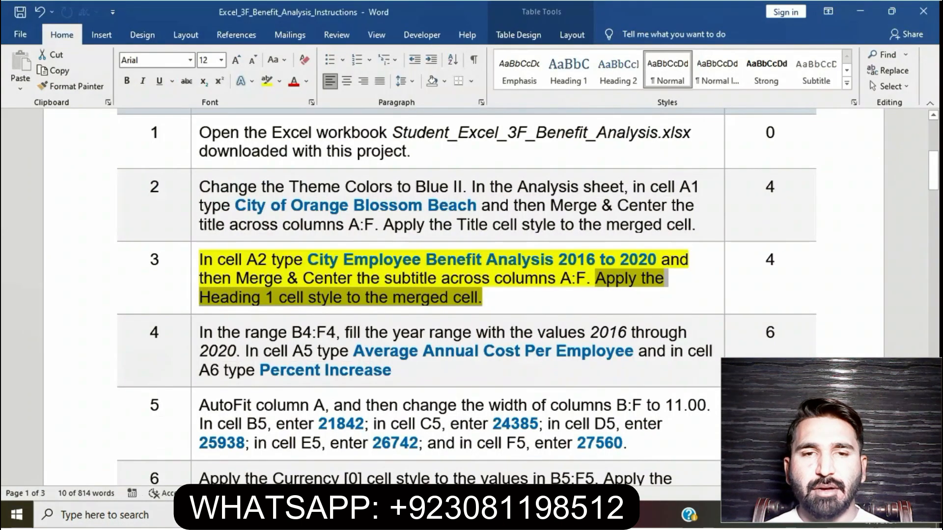
left_click(511, 279)
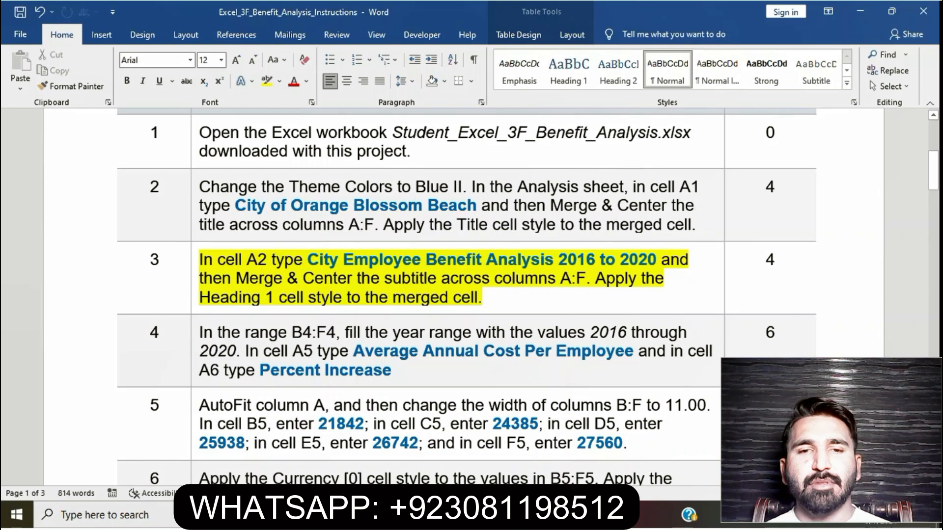
left_click_drag(200, 260, 482, 297)
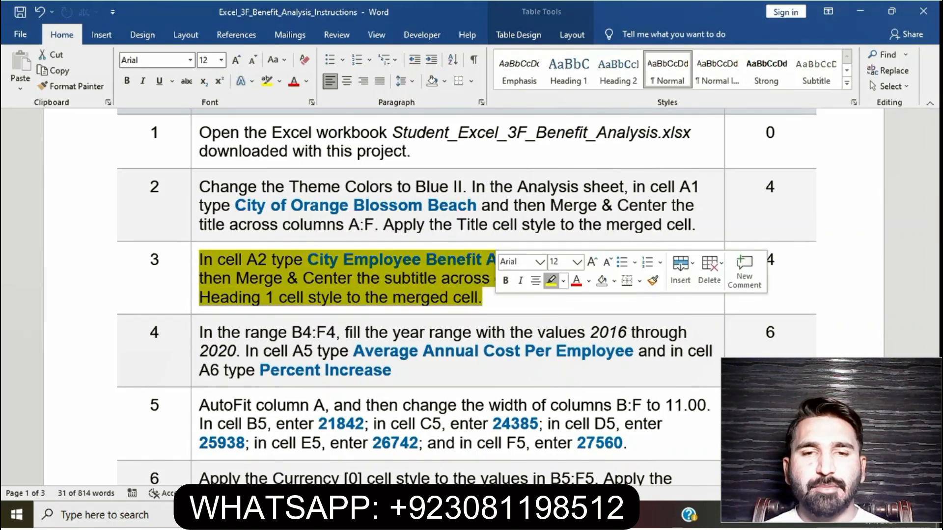
left_click(551, 280)
scroll(549, 283, "down", 2)
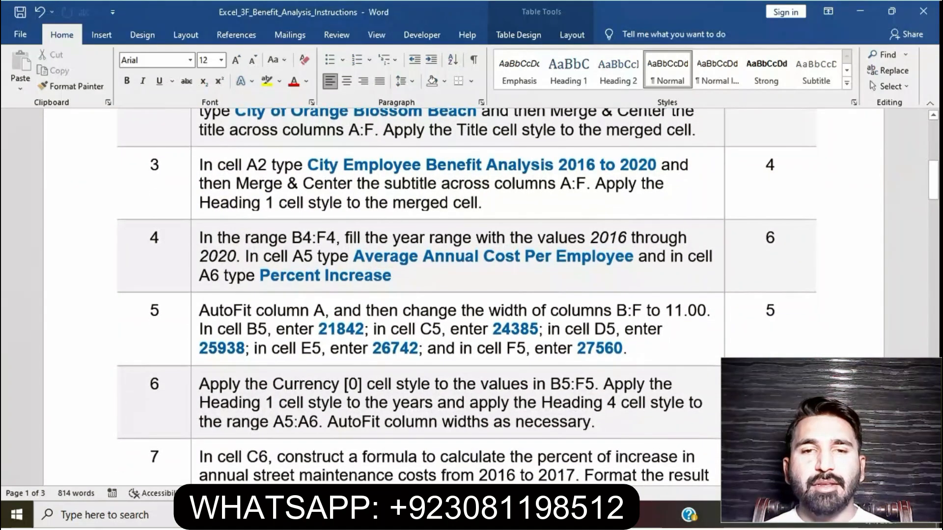
left_click_drag(200, 256, 196, 238)
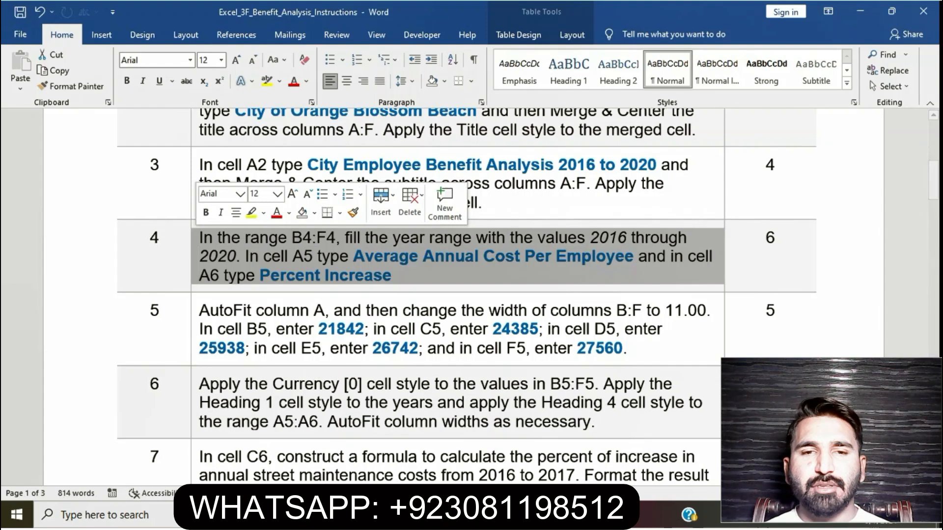
left_click(251, 212)
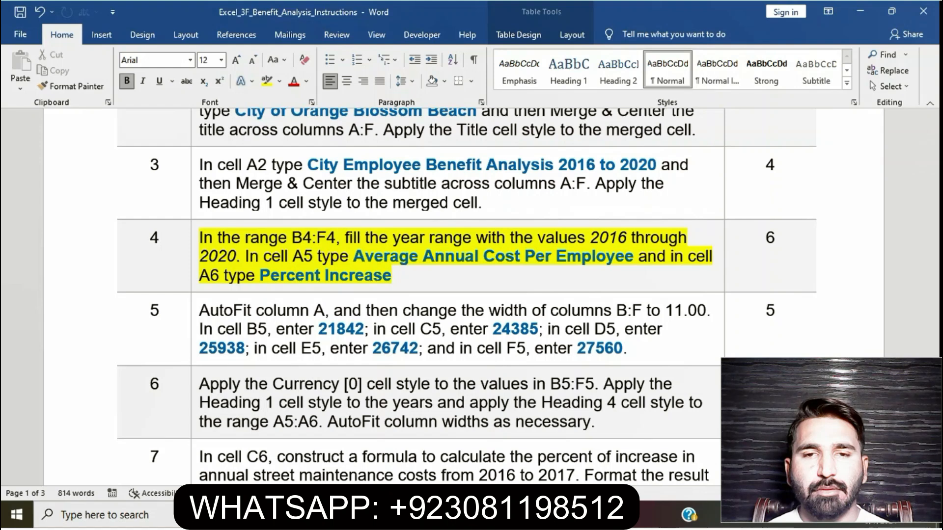
Select the year range instruction of step 4 in Word and enter 2016, 2017 and 2018 in cells B4:D4 in Excel.
left_click_drag(199, 238, 248, 256)
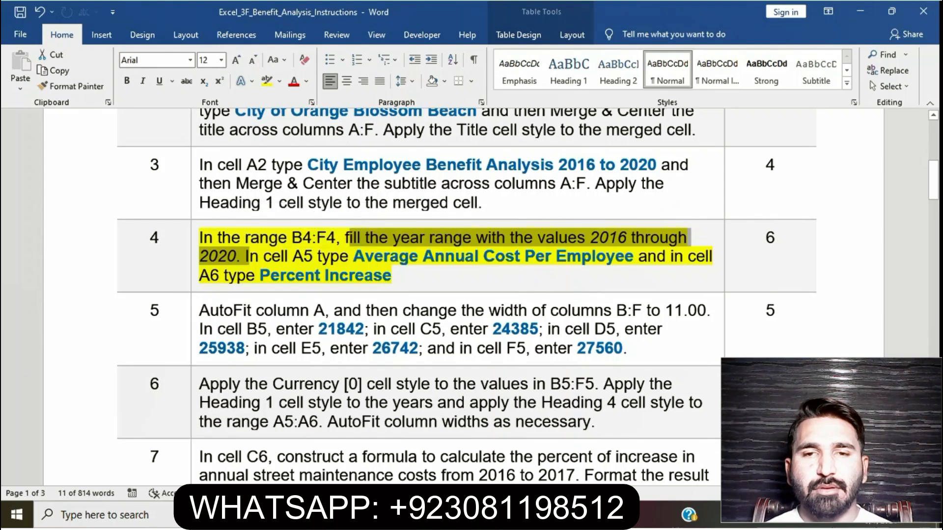
key("alt+Tab")
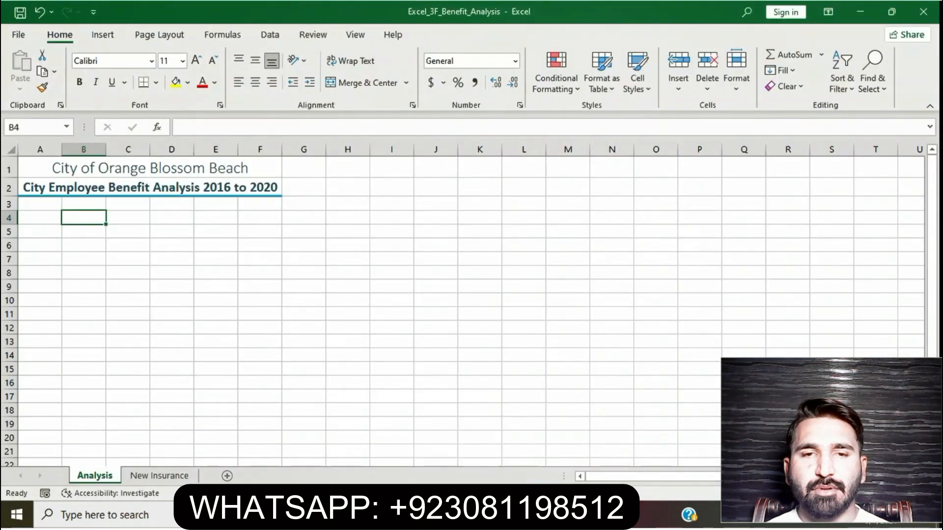
type("2016")
key("Tab")
type("2017")
key("Tab")
type("2018")
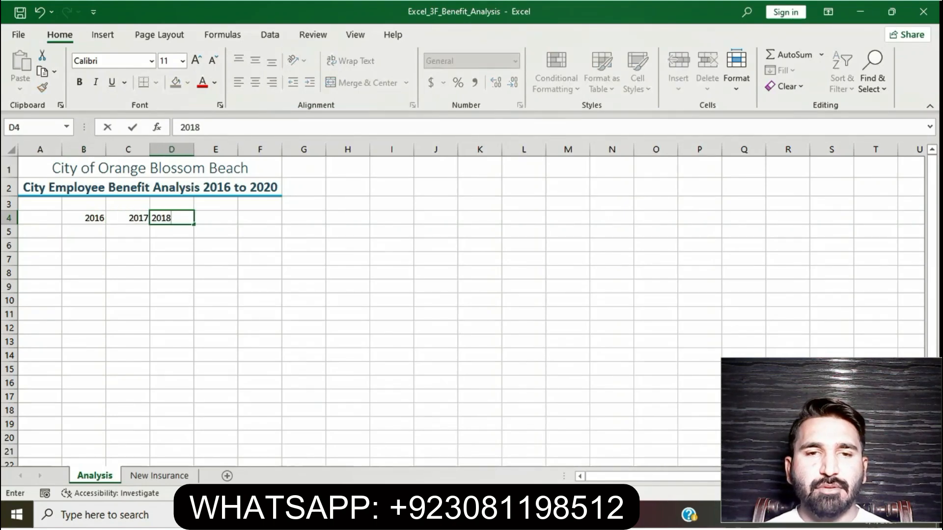
key("Tab")
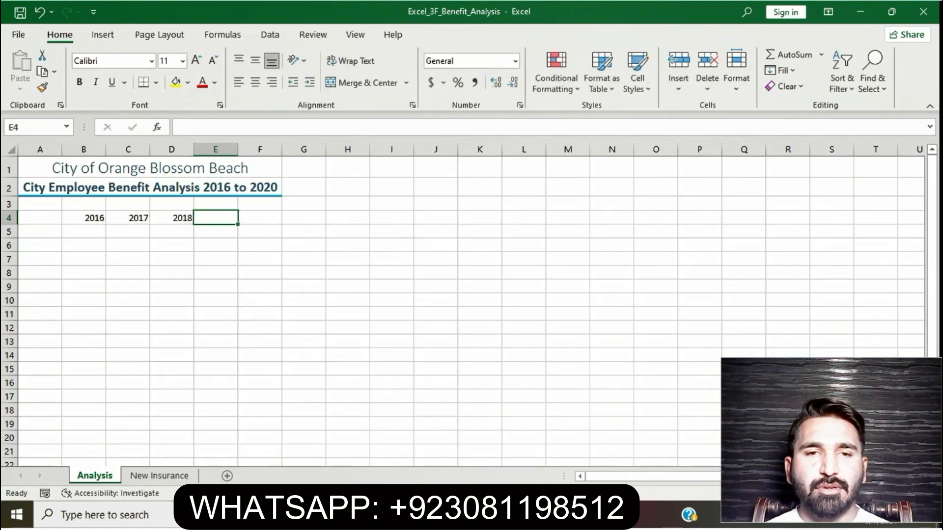
Complete the year row with 2019 in cell E4 and 2020 in cell F4.
type("2019")
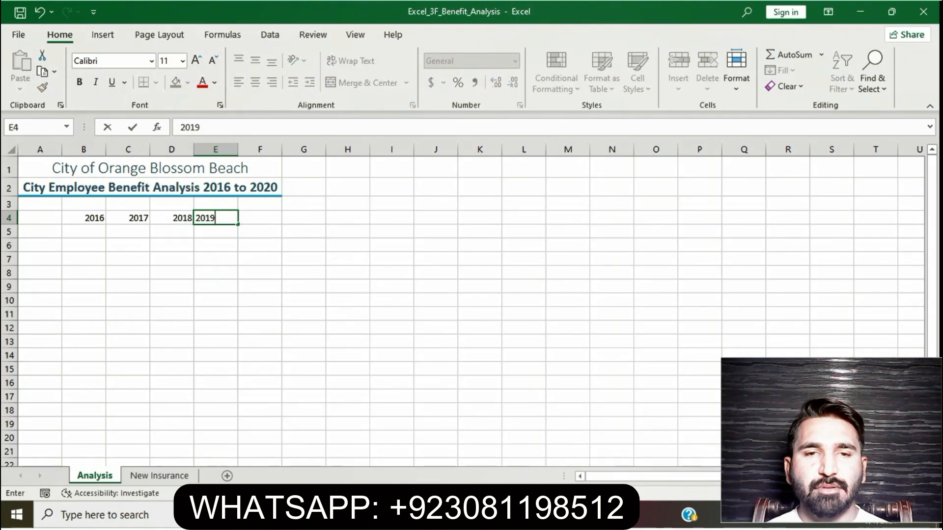
type("2020")
key("BackSpace")
key("BackSpace")
key("BackSpace")
key("BackSpace")
key("Tab")
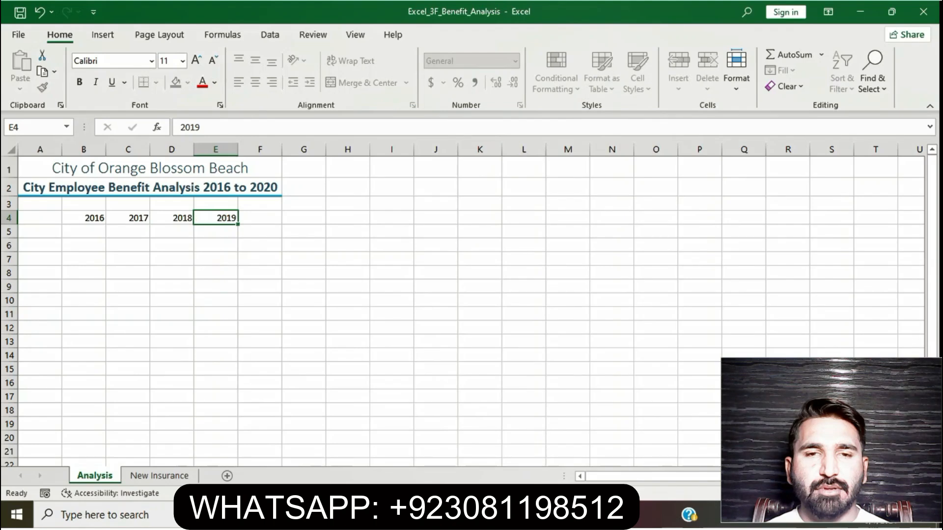
type("2020")
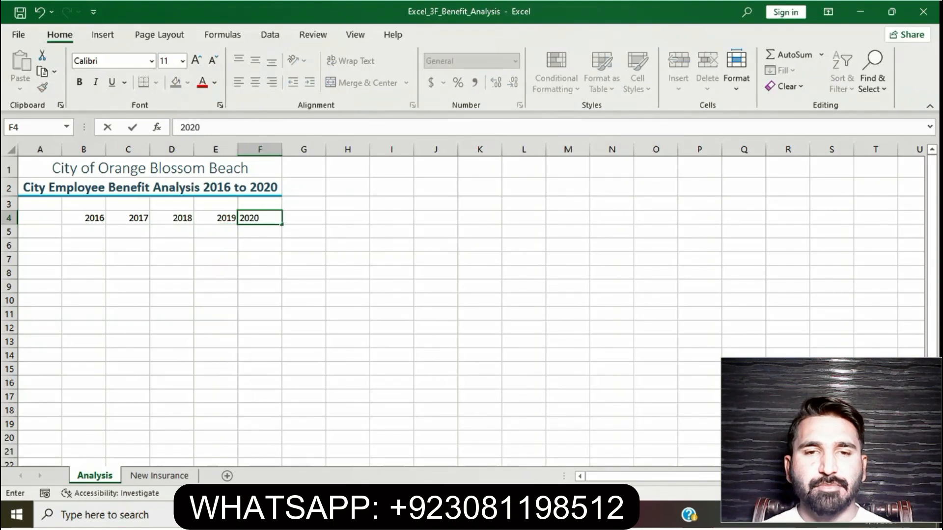
key("Return")
Return to the Word instructions and select the cell A5 label text Average Annual Cost Per Employee in step 4.
key("alt+Tab")
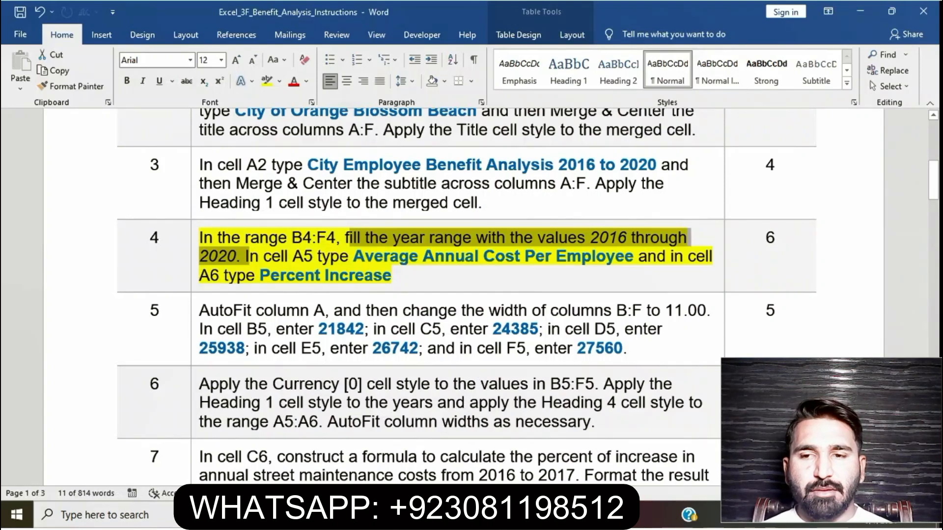
left_click(249, 256)
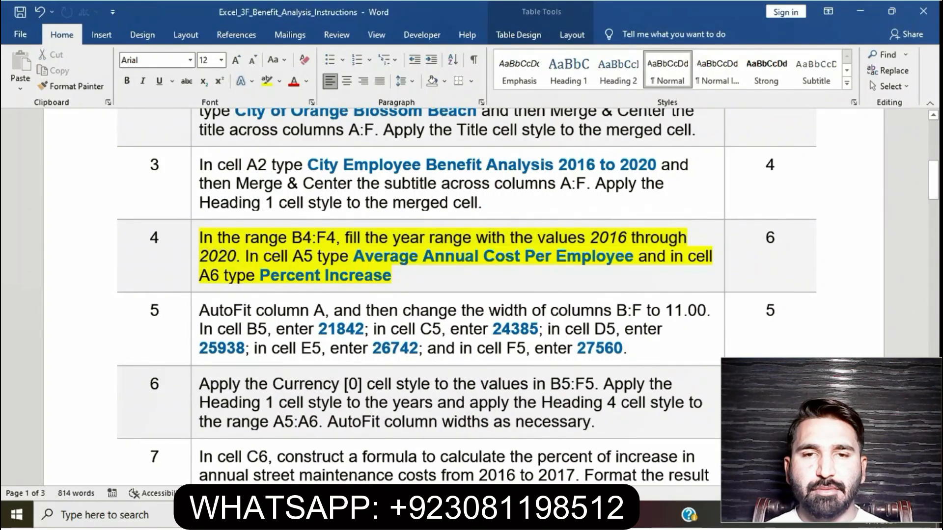
left_click_drag(353, 256, 637, 256)
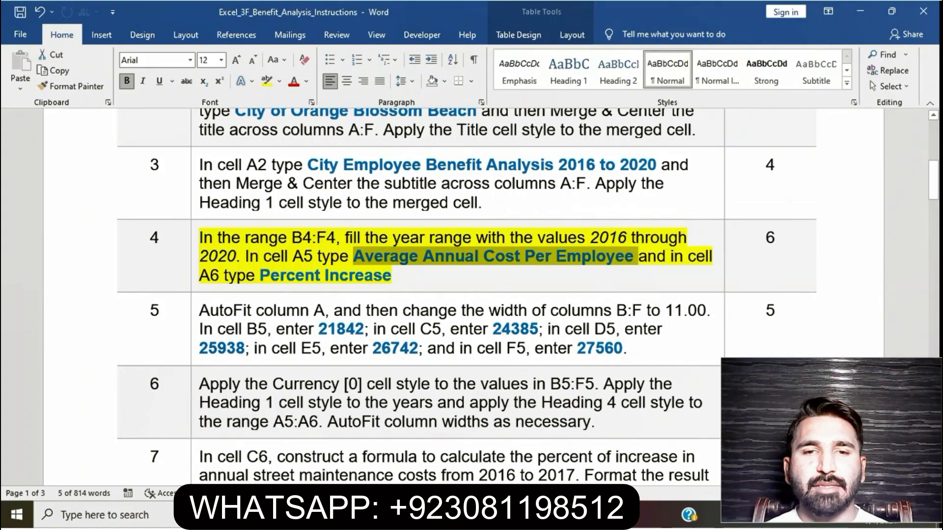
Enter Average Annual Cost Per Employee in cell A5 of the Analysis sheet in Excel, checking the wording against the Word instructions.
key("alt+Tab")
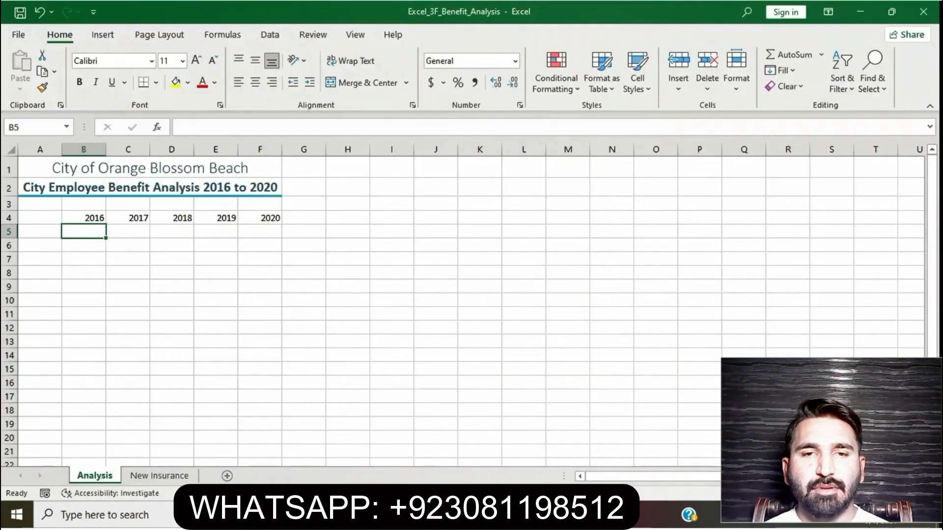
left_click(39, 232)
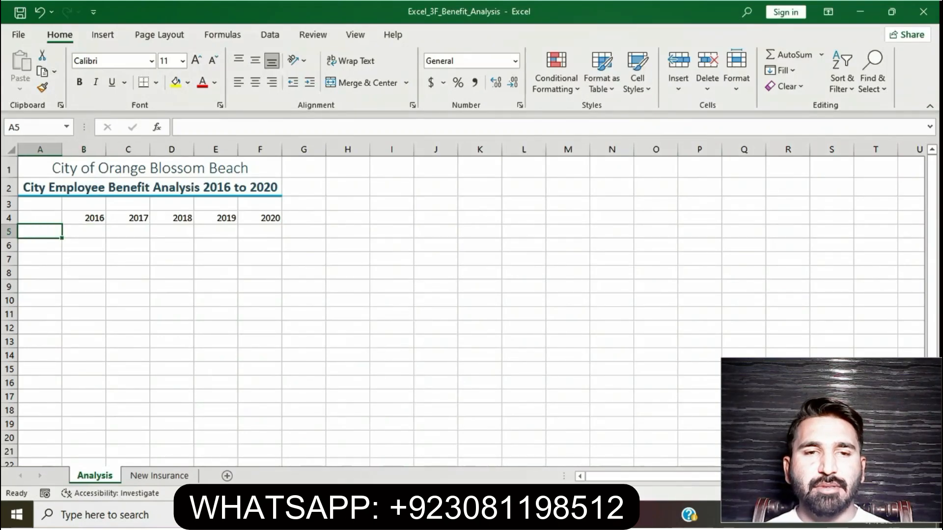
left_click(417, 514)
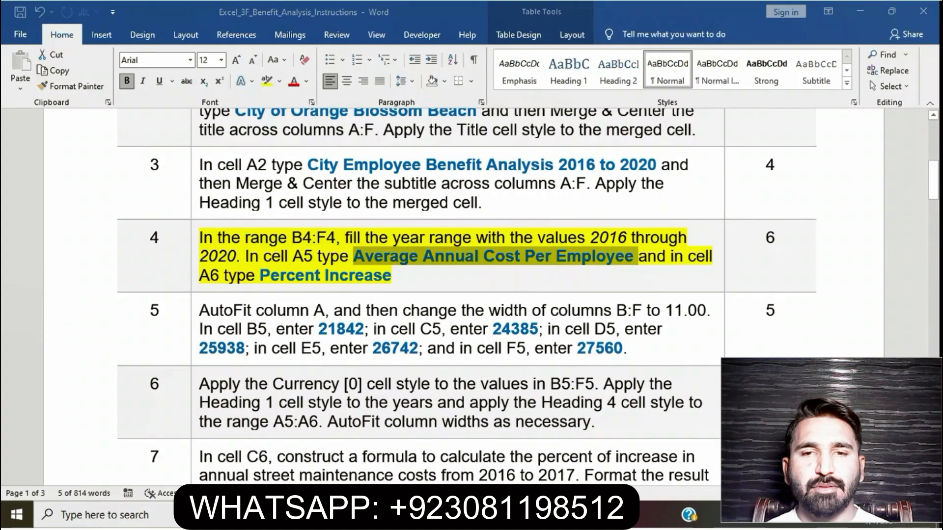
key("alt+Tab")
type("Ave")
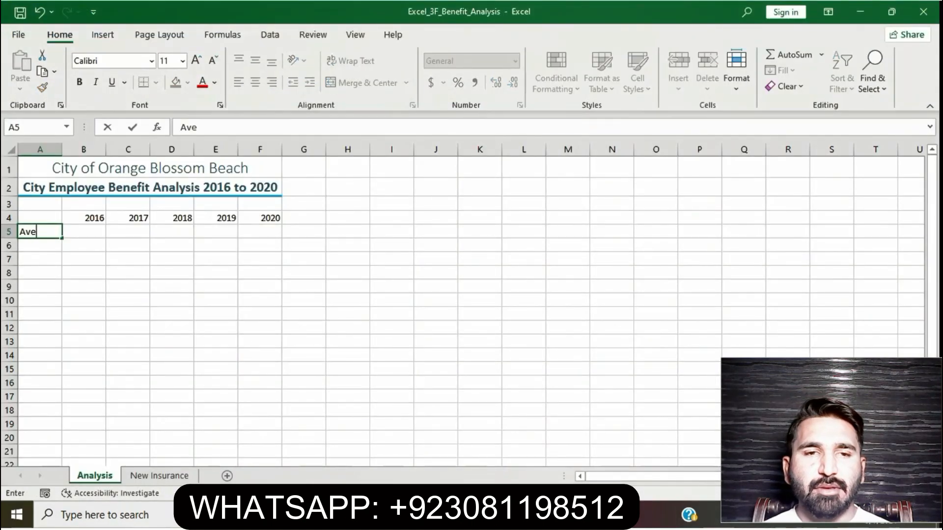
type("rage Ann")
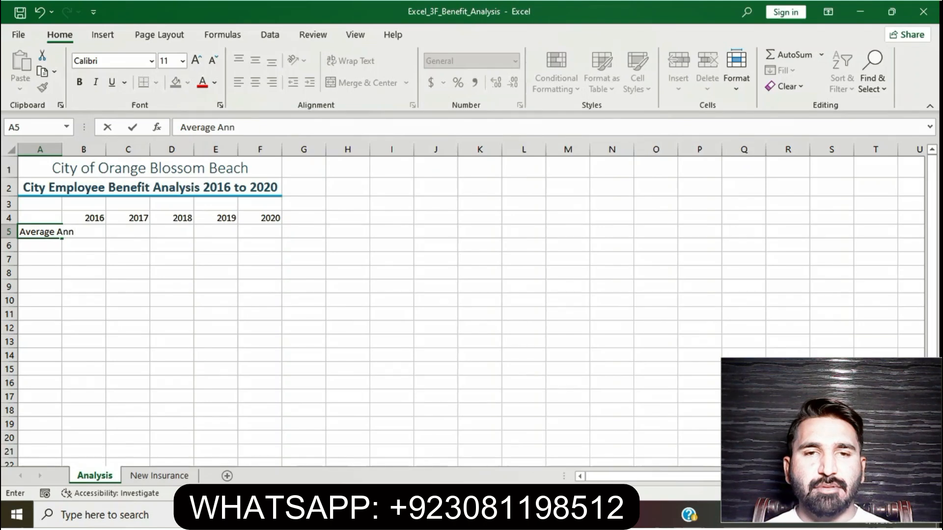
key("alt+Tab")
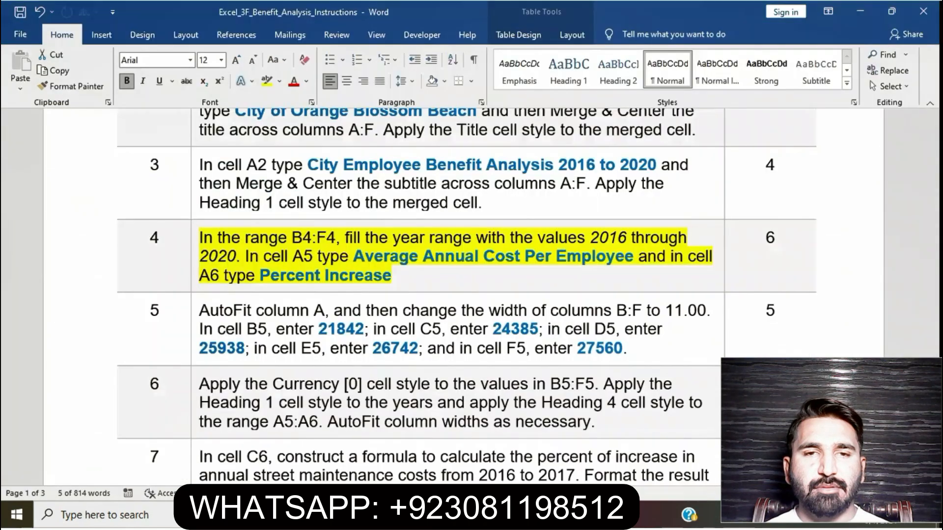
key("alt+Tab")
type("ual")
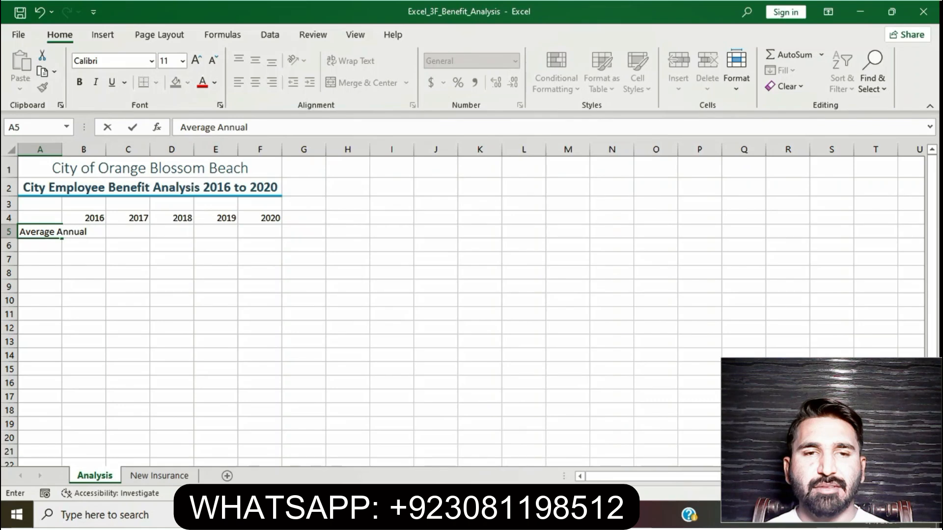
key("alt+Tab")
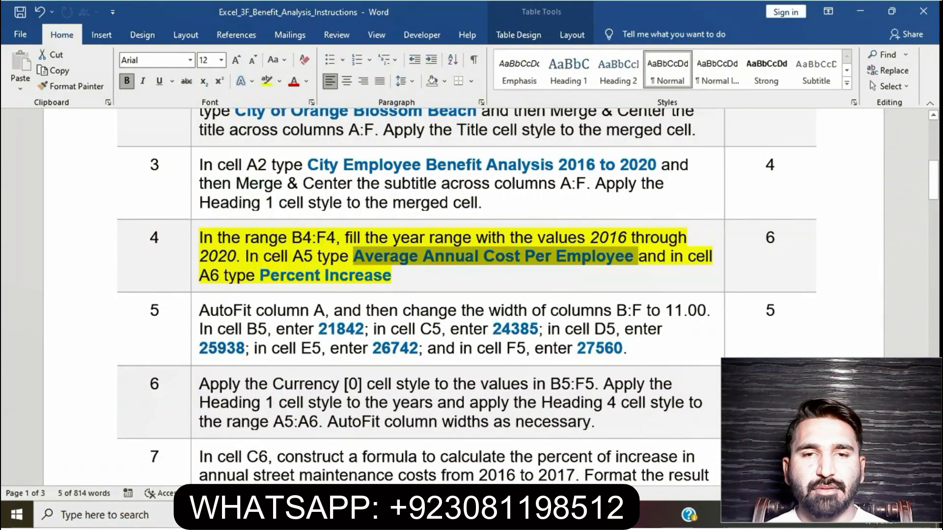
key("alt+Tab")
type("Cost")
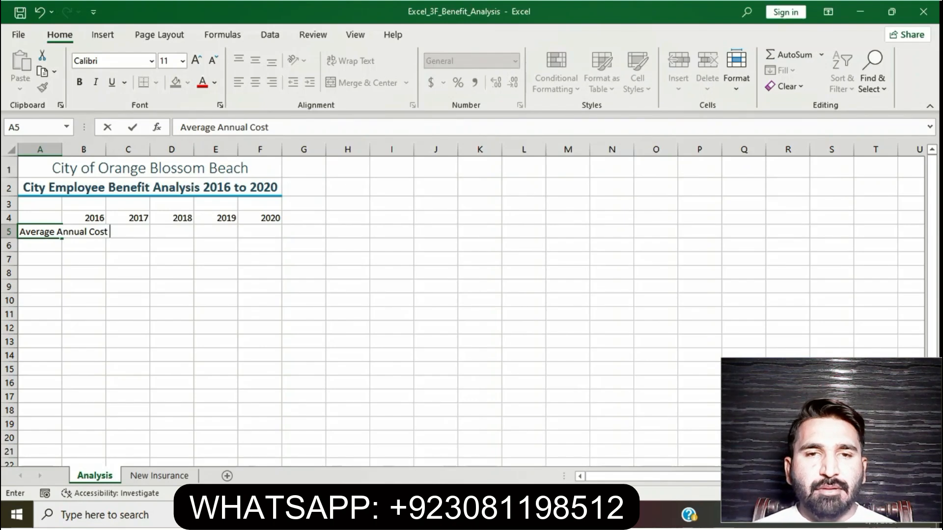
key("alt+Tab")
key("alt+Tab")
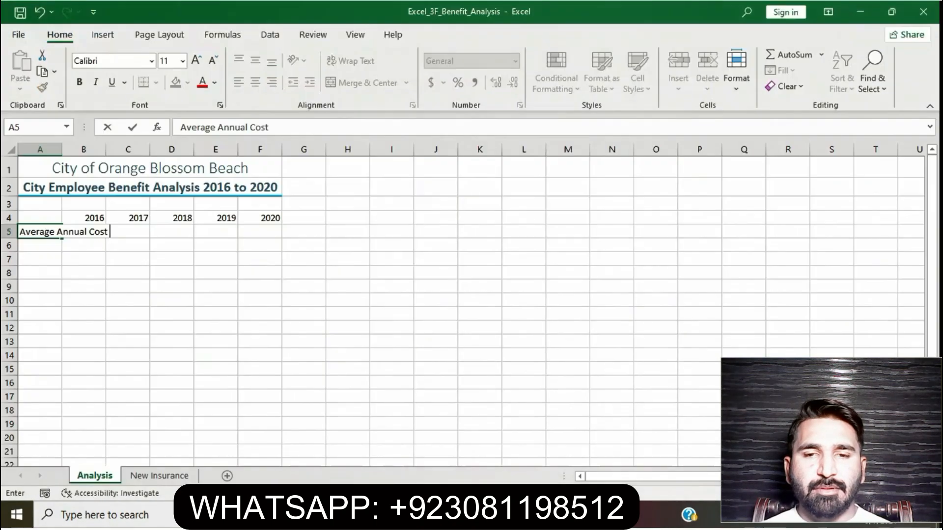
type("Per")
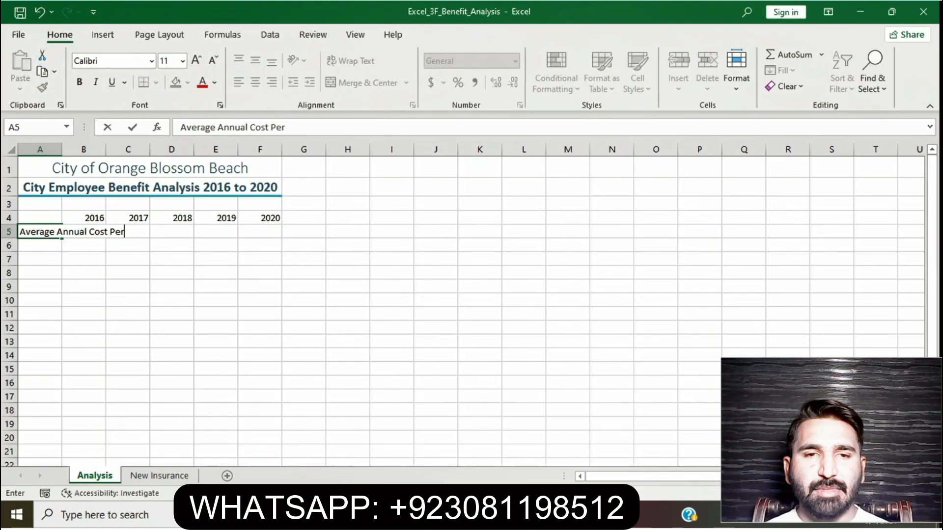
type(" Employee")
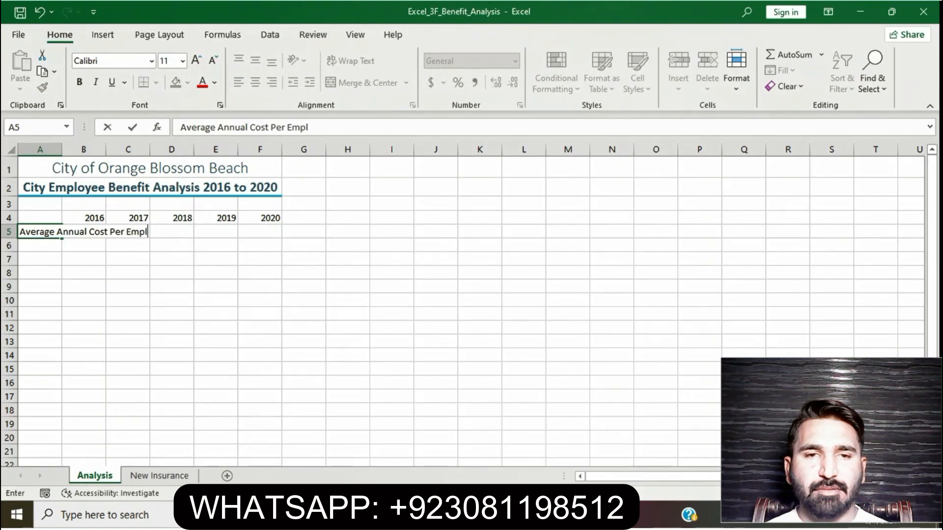
key("Return")
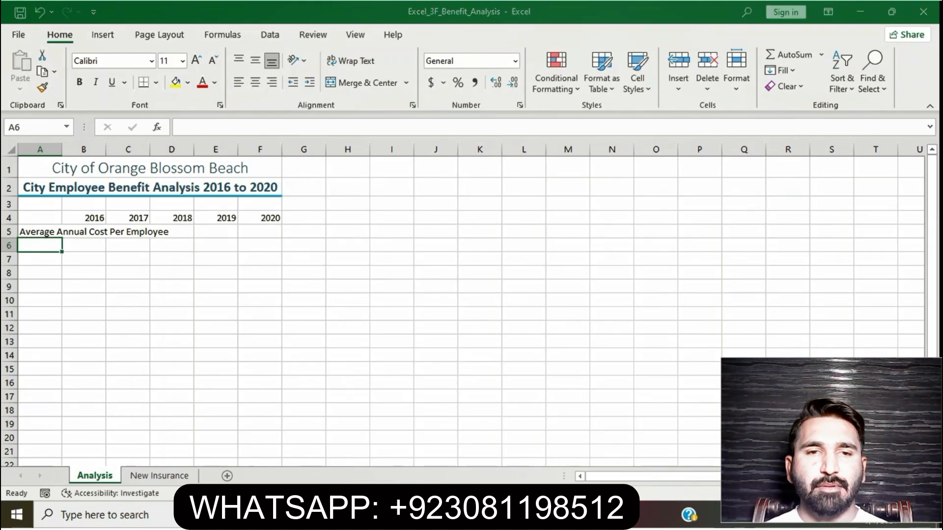
Select the cell A6 instruction of step 4 in Word and enter Percent Increase in cell A6 in Excel.
key("alt+Tab")
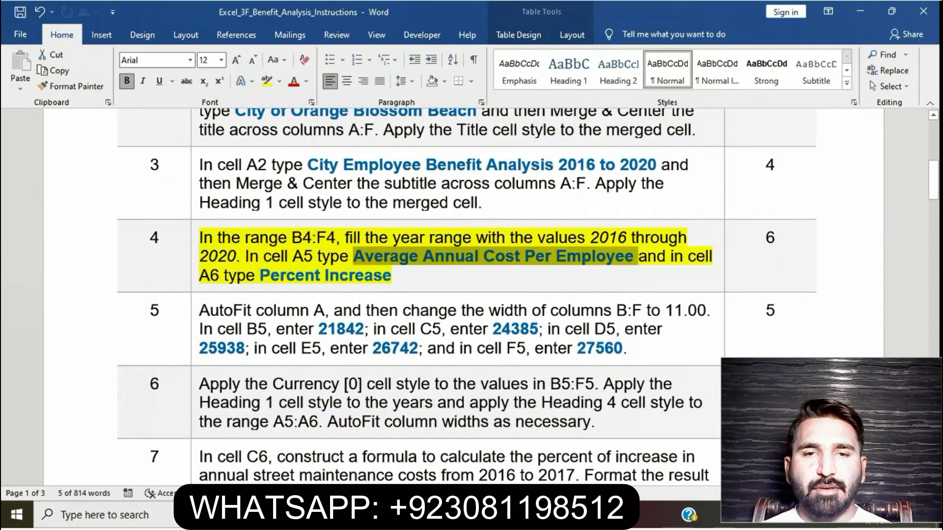
left_click_drag(638, 256, 396, 276)
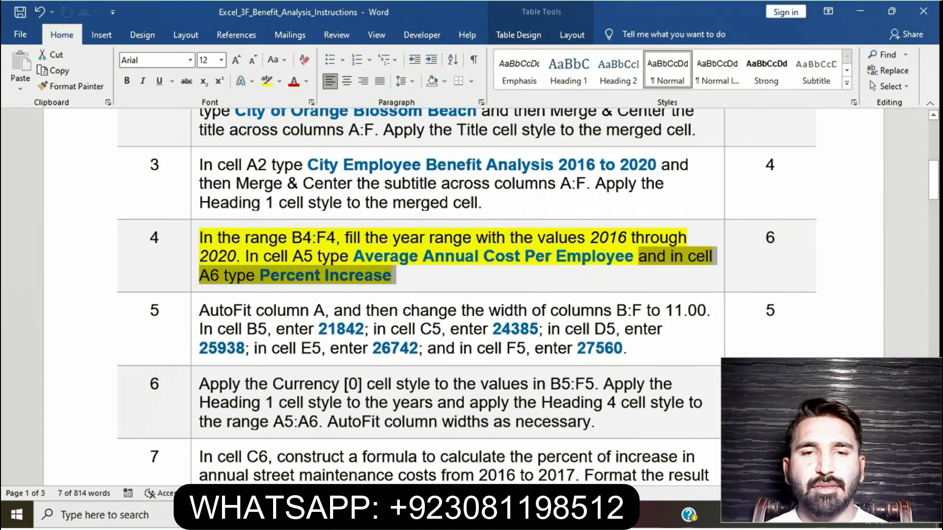
key("alt+Tab")
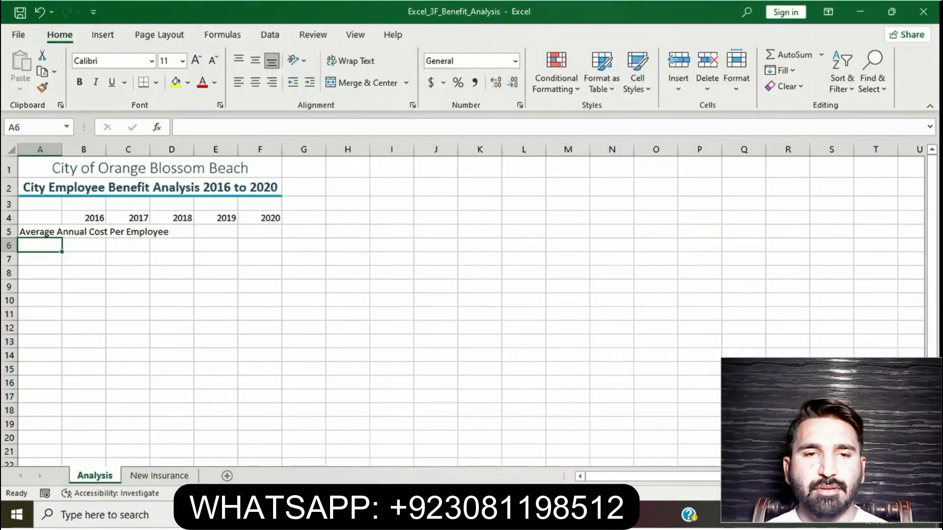
type("Perce")
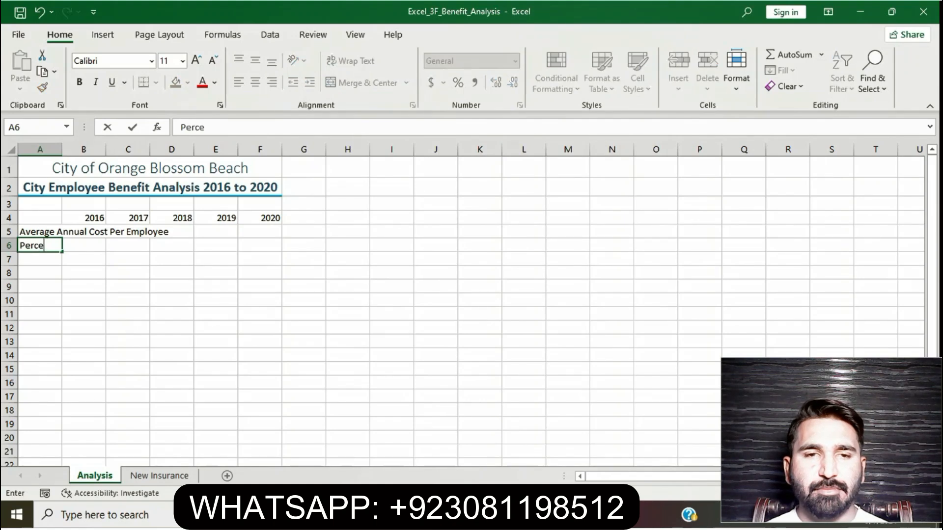
type("nt I")
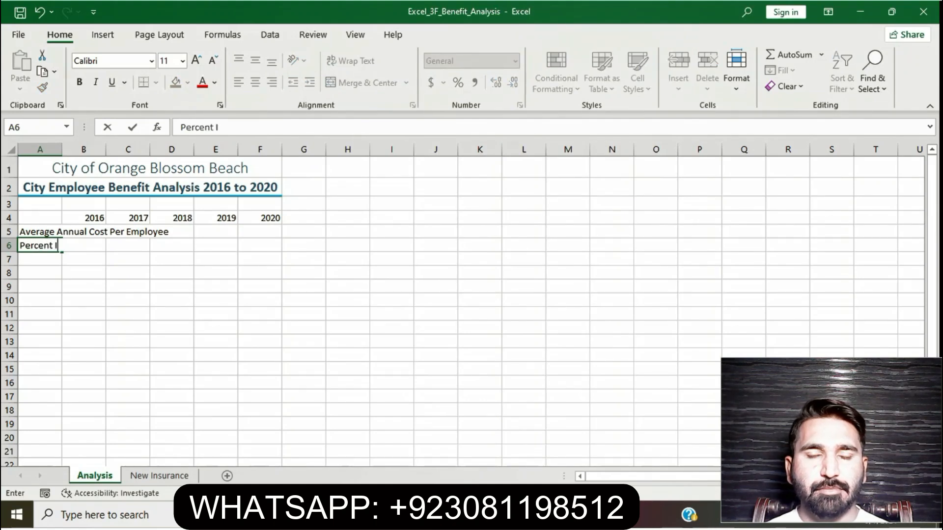
type("ncrease")
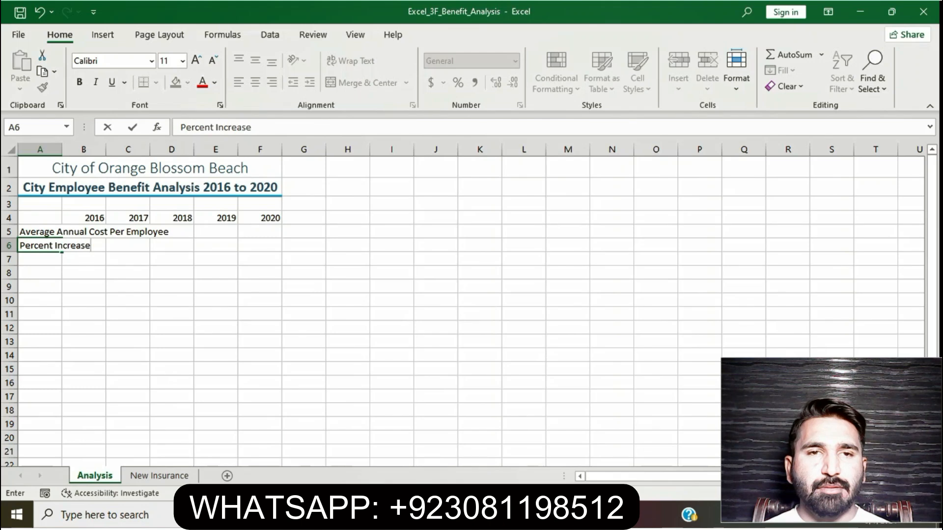
key("Return")
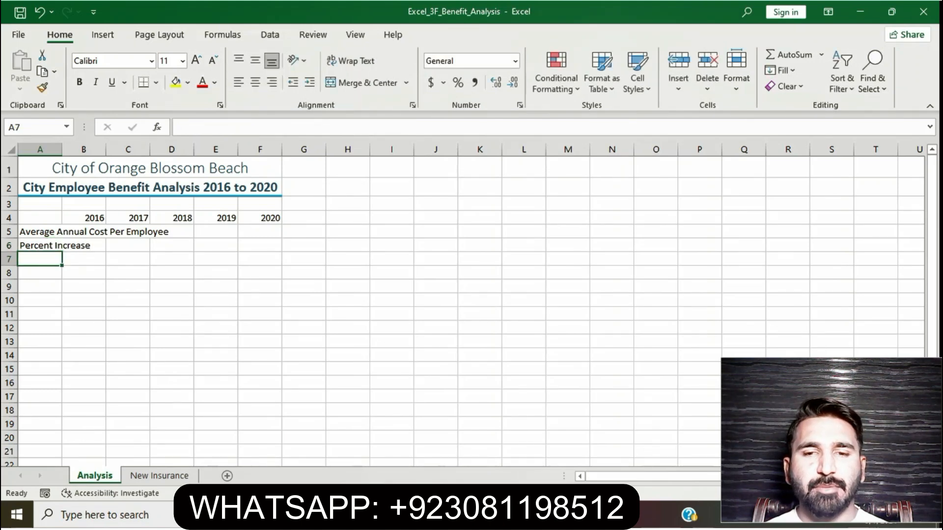
Return to the Word instructions, remove the yellow highlight from step 4 and highlight the step 5 instruction in yellow.
key("alt+Tab")
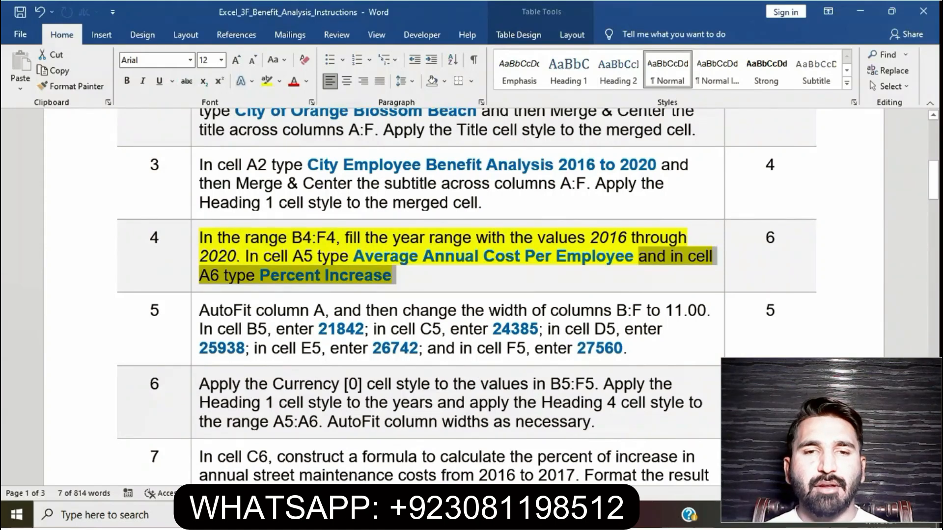
left_click(396, 275)
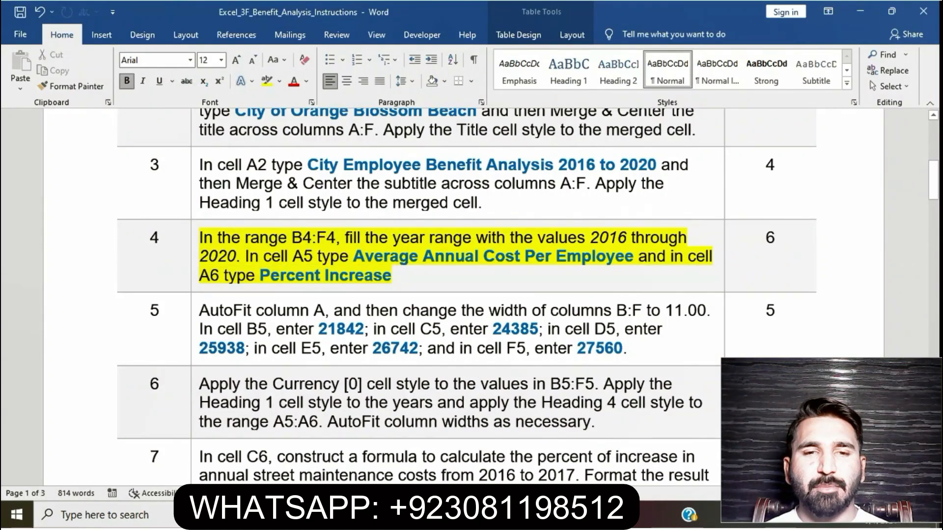
left_click_drag(200, 237, 411, 282)
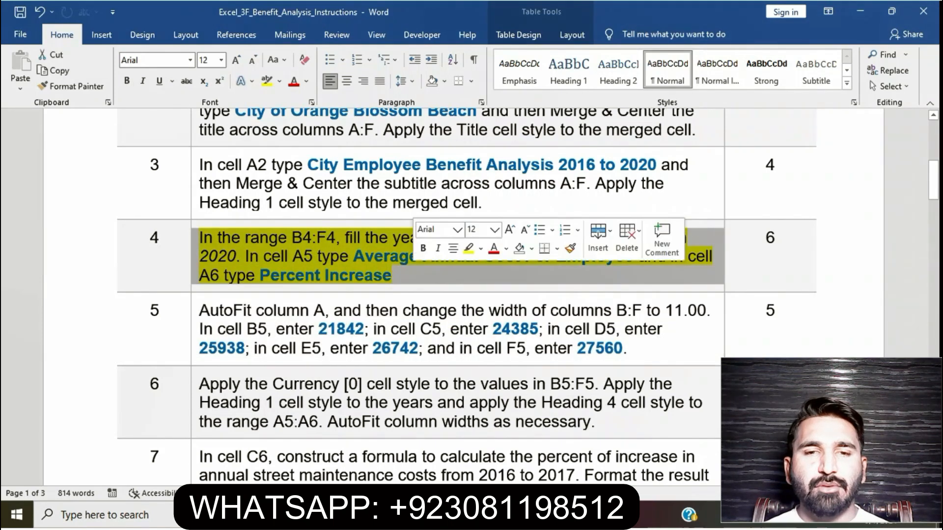
left_click(469, 248)
scroll(469, 249, "down", 1)
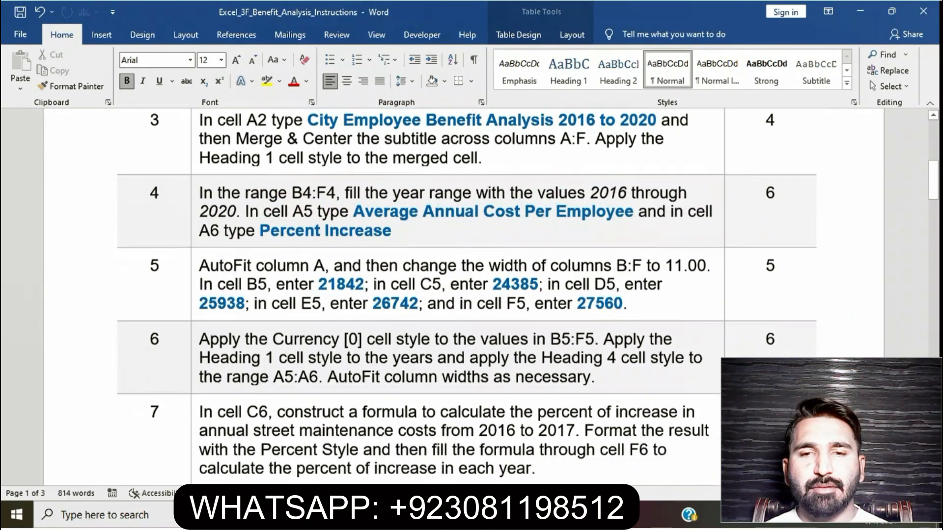
scroll(469, 248, "down", 2)
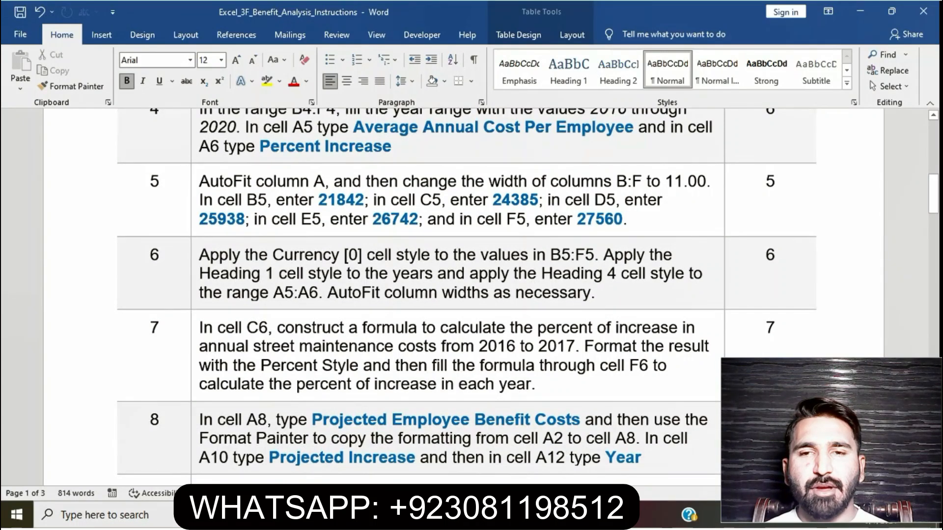
left_click(194, 193)
left_click(251, 160)
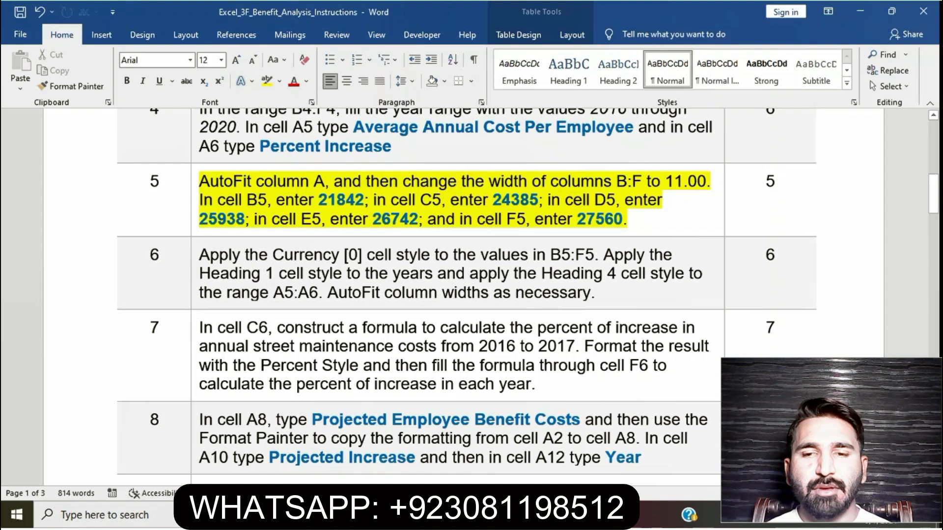
Select the AutoFit column A instruction of step 5 in Word, and AutoFit the width of column A in Excel before returning to Word.
left_click_drag(199, 182, 324, 182)
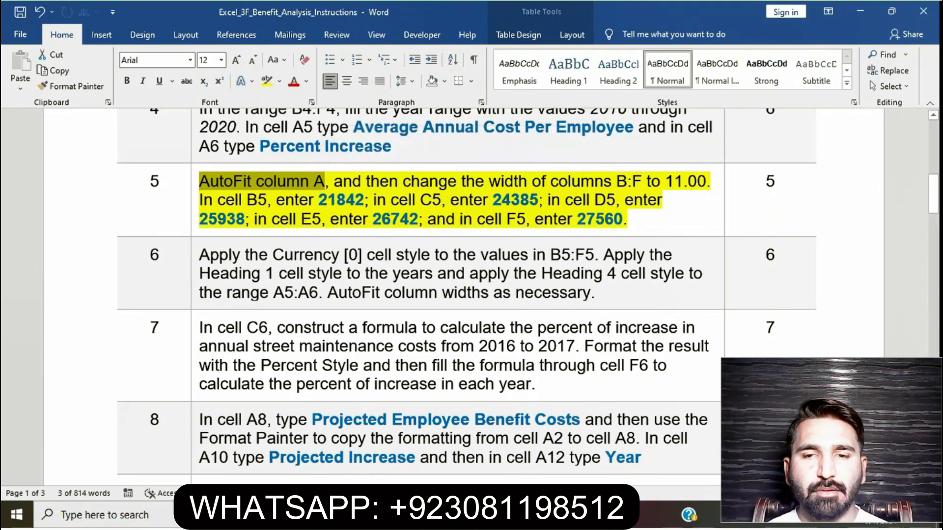
key("alt+Tab")
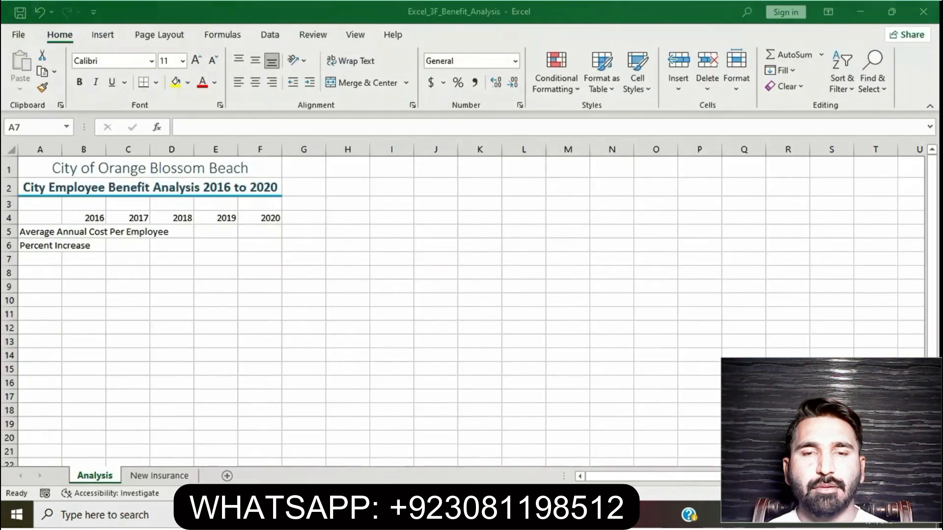
left_click(40, 149)
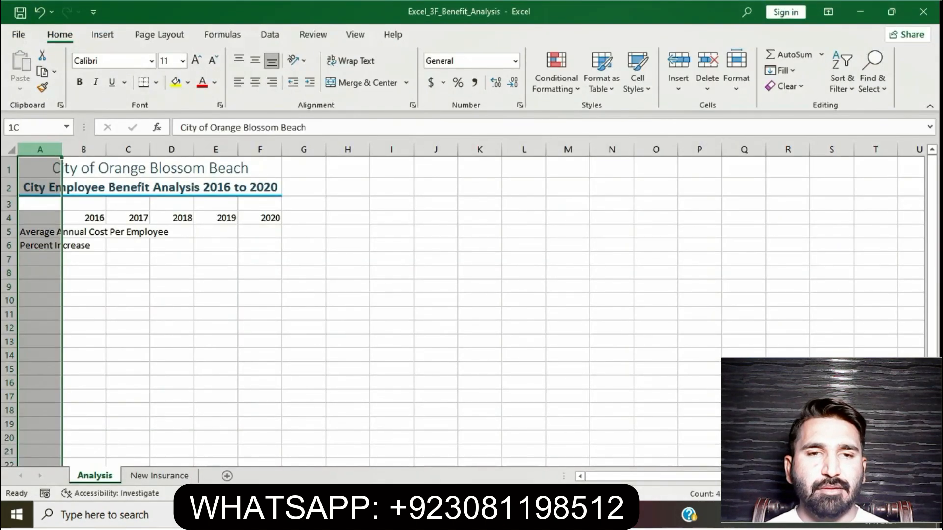
left_click(736, 69)
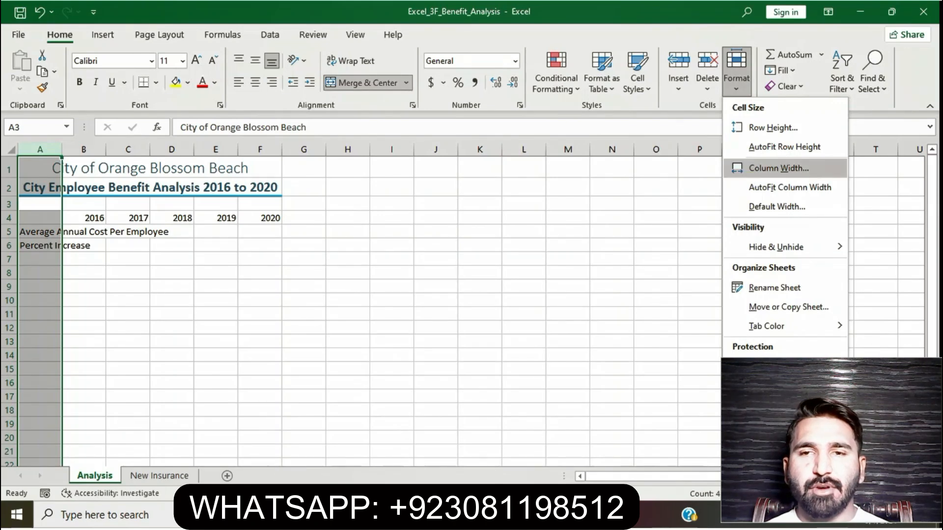
left_click(790, 187)
left_click(636, 287)
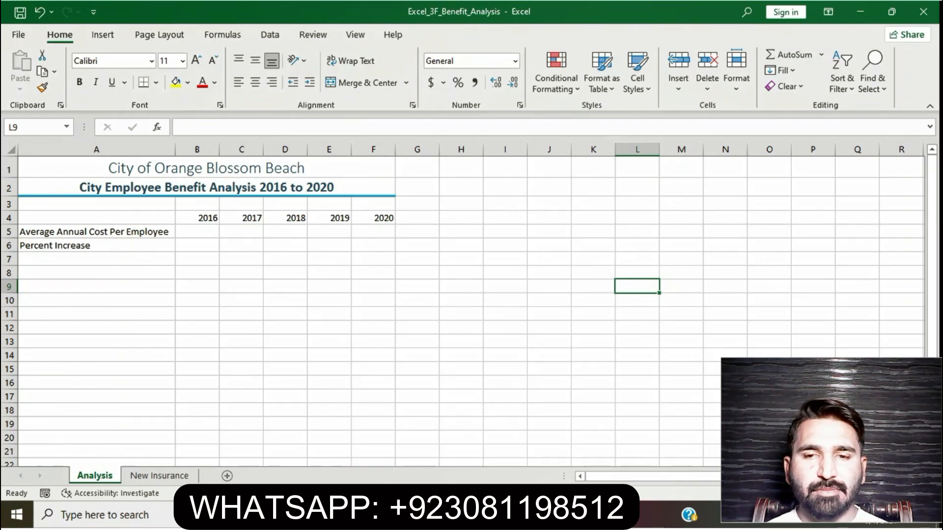
key("alt+Tab")
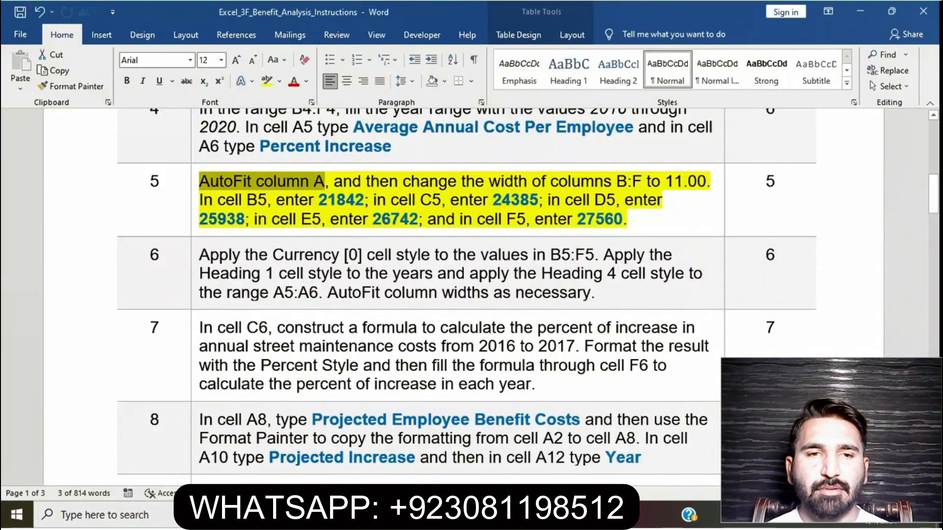
Select the column width instruction of step 5 in Word, and set the width of column B in Excel to 11.
left_click_drag(334, 182, 707, 181)
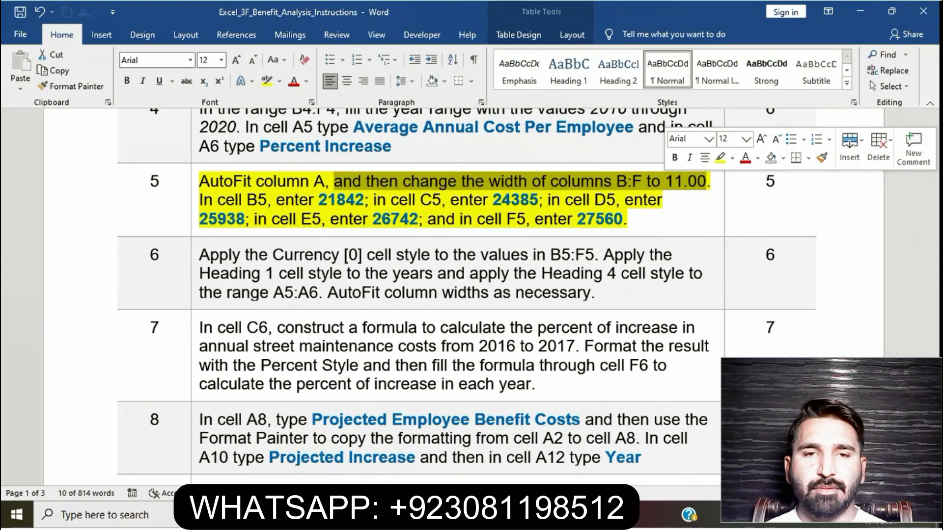
key("alt+Tab")
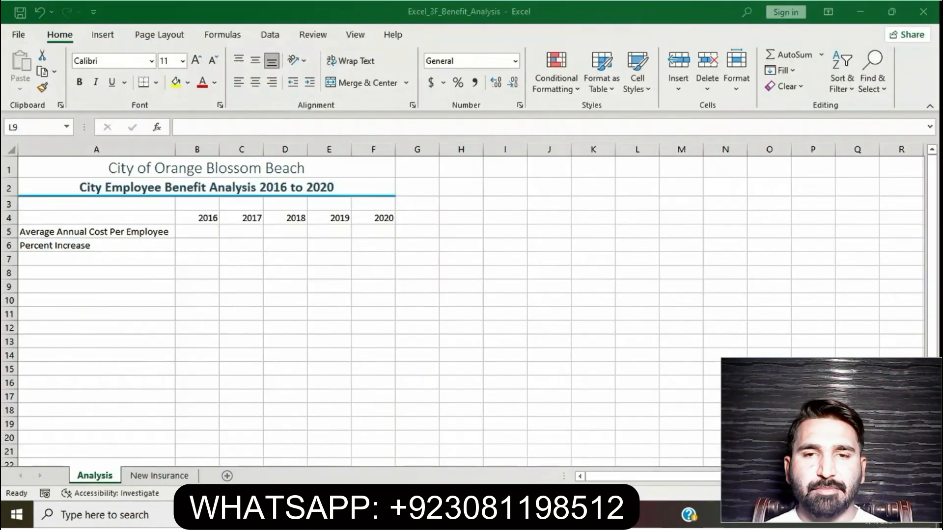
left_click(197, 149)
right_click(202, 151)
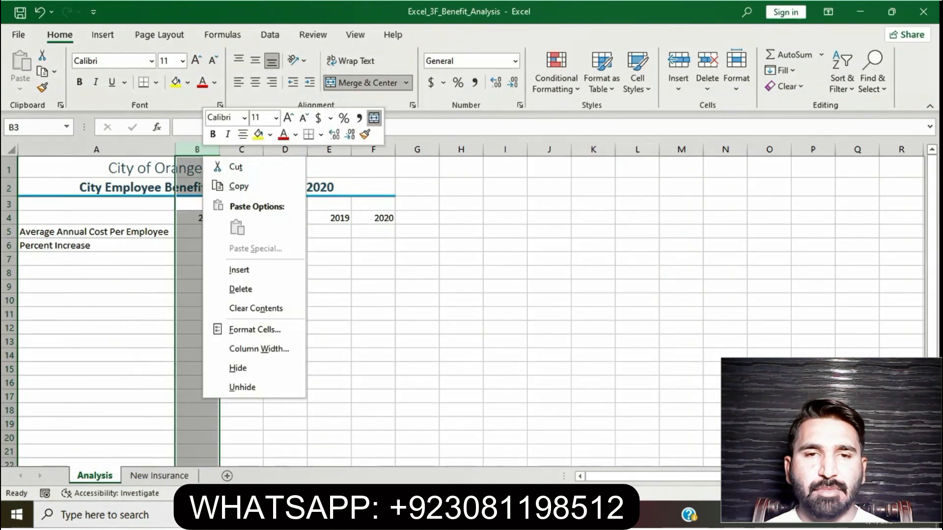
left_click(259, 349)
key("BackSpace")
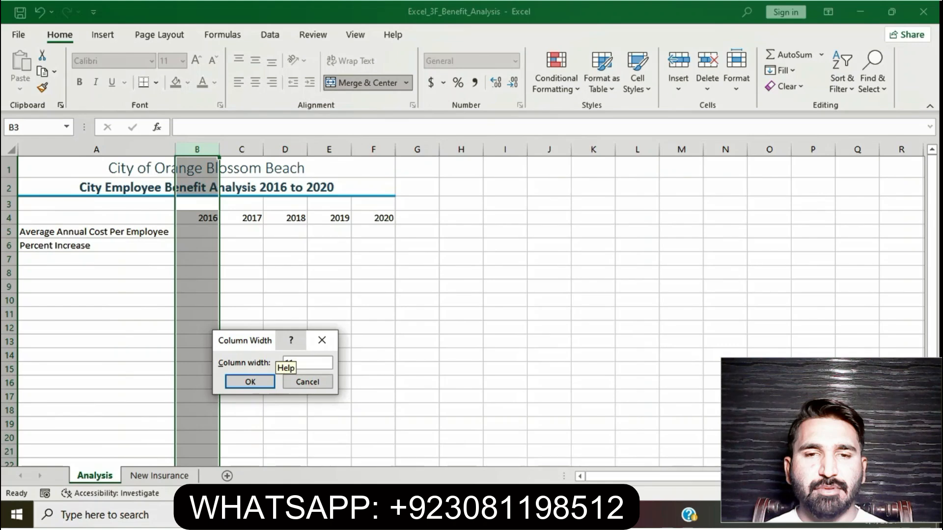
type("11")
key("Return")
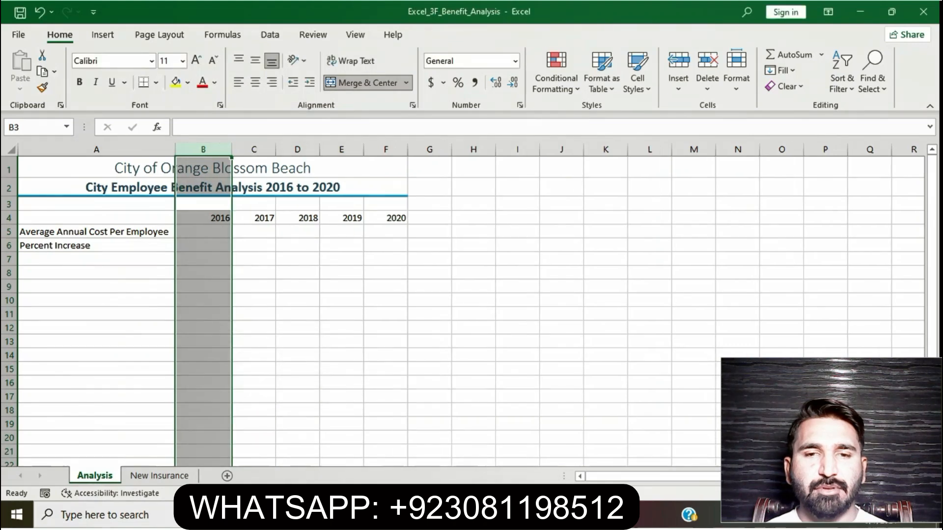
Set the width of column C on the Analysis sheet to 11.
left_click(254, 149)
right_click(264, 152)
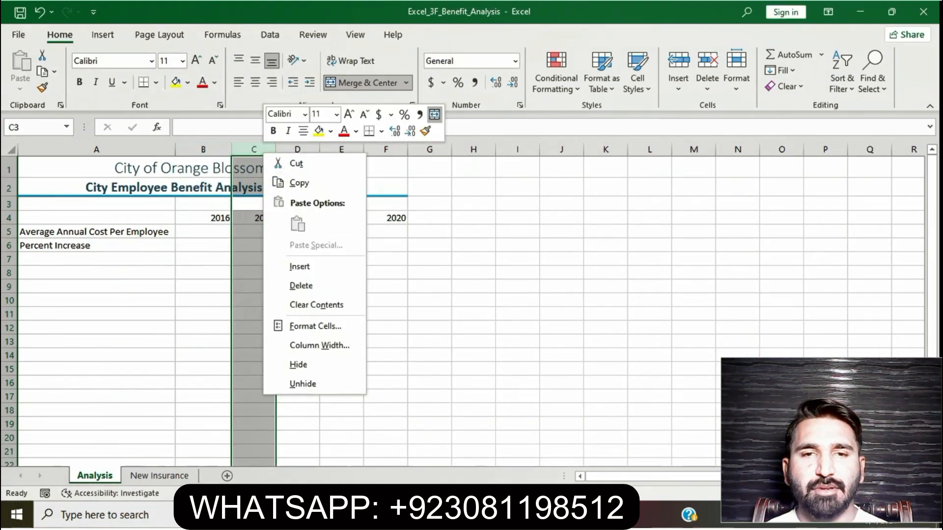
left_click(300, 347)
type("11")
key("Return")
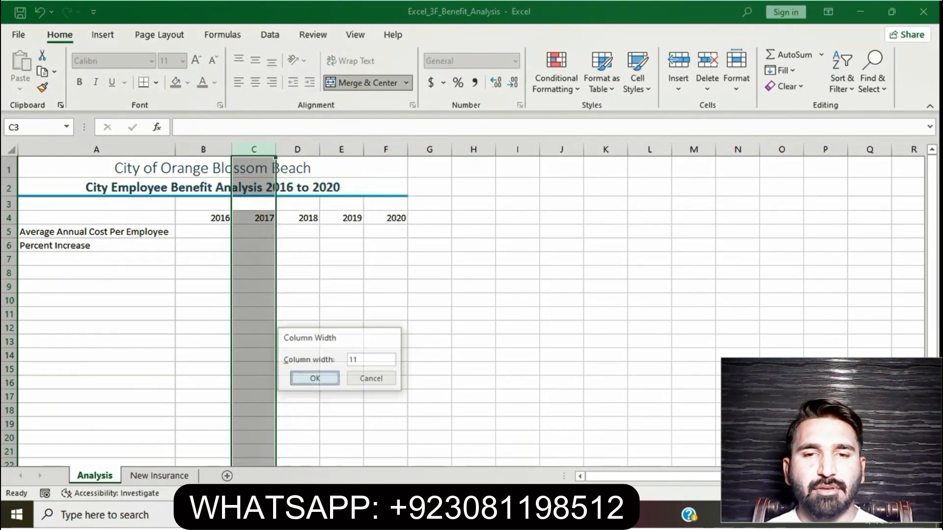
Set the width of column D on the Analysis sheet to 11.
right_click(314, 150)
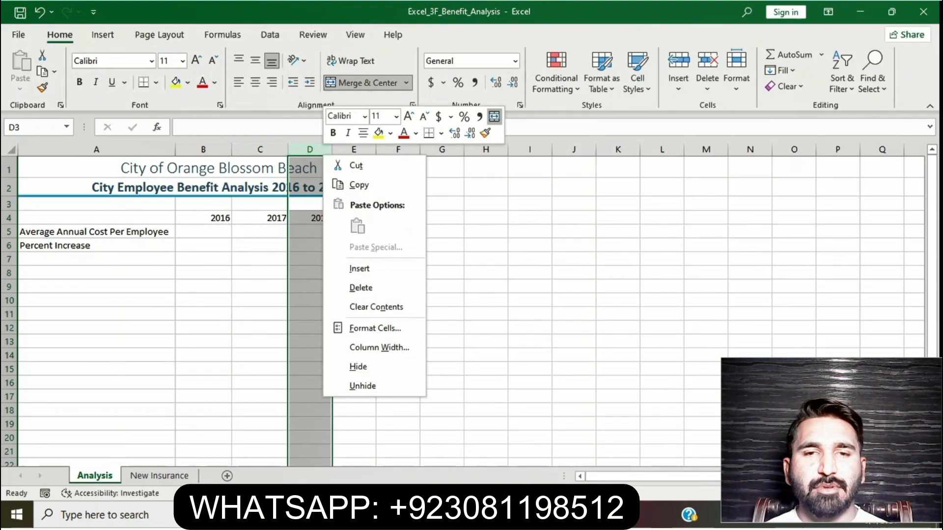
left_click(379, 348)
key("BackSpace")
type("11")
left_click(348, 377)
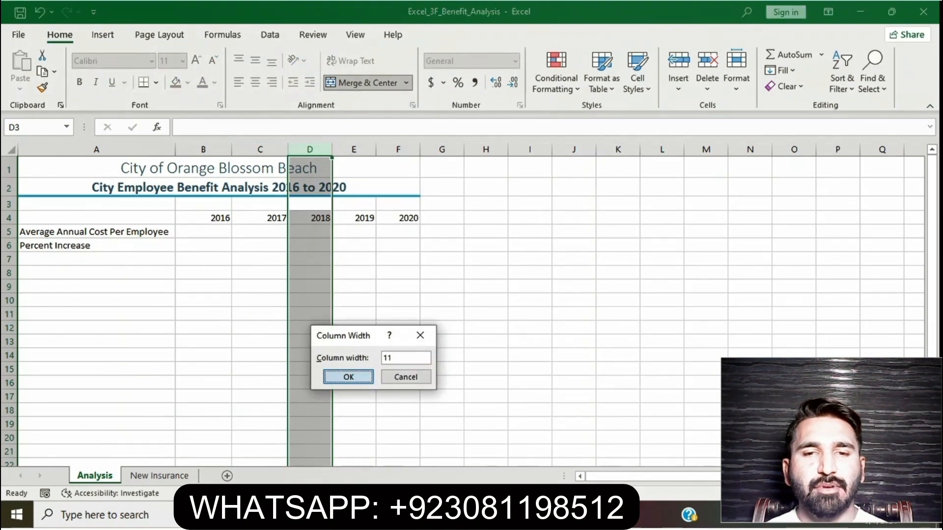
Set the width of column E on the Analysis sheet to 11.
right_click(372, 150)
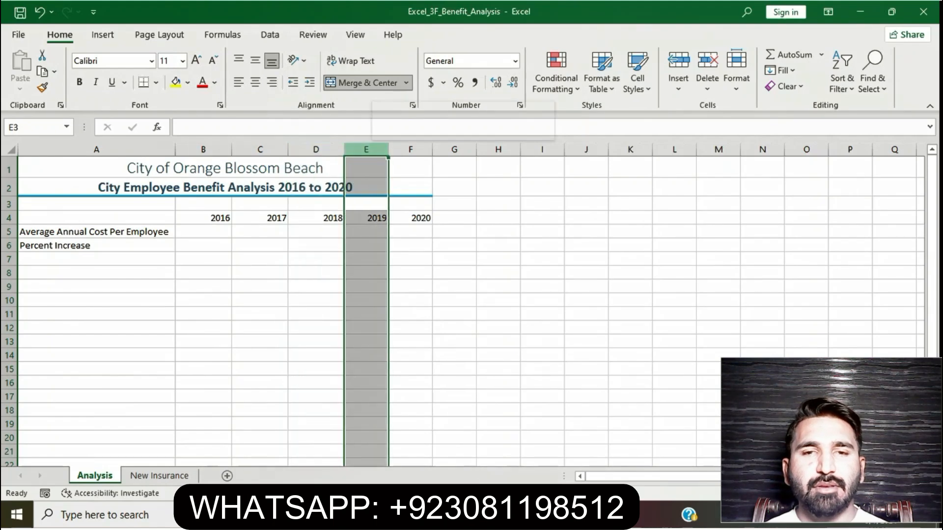
left_click(429, 343)
key("BackSpace")
type("11")
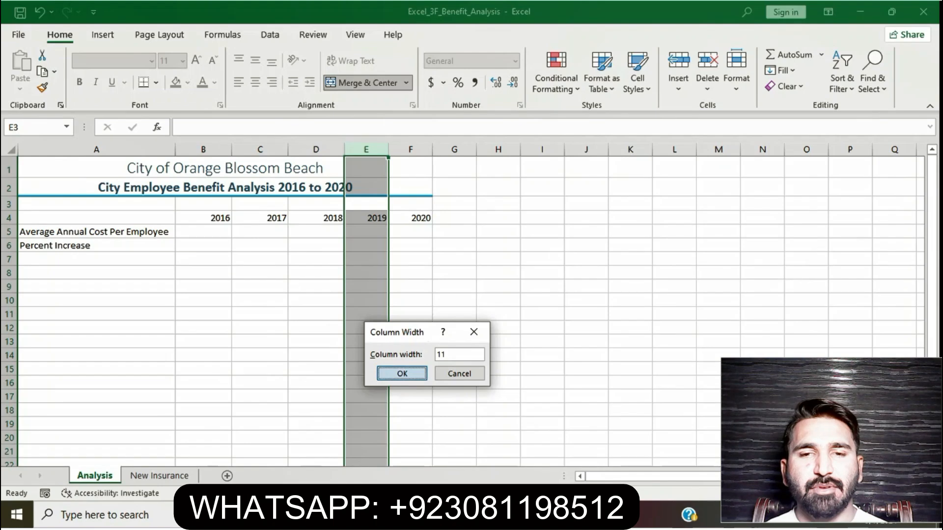
left_click(401, 374)
Set the width of column F on the Analysis sheet to 11 and deselect the column.
left_click(423, 150)
right_click(424, 150)
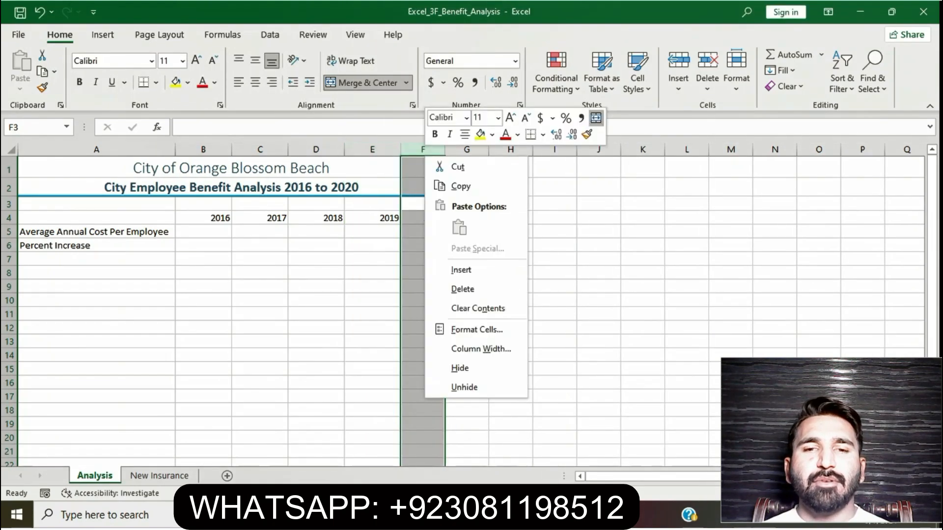
left_click(481, 349)
key("BackSpace")
type("11")
left_click(456, 383)
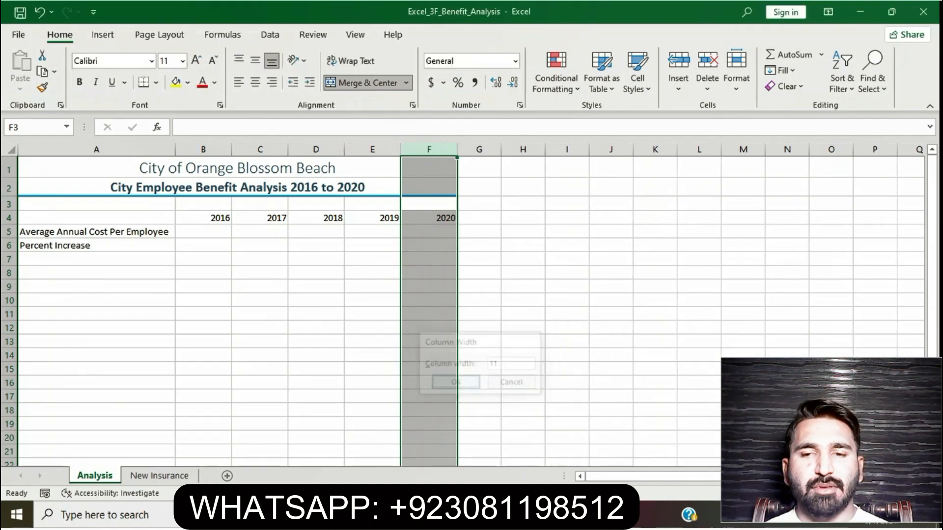
left_click(522, 382)
Select the cell B5 instruction of step 5 in Word and enter 21842 in cell B5 in Excel, checking the value against the instructions.
left_click(419, 514)
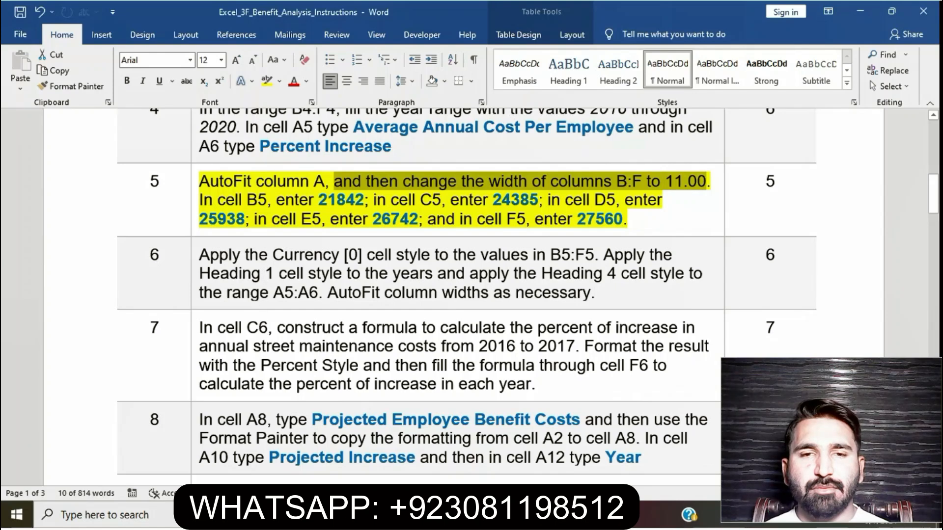
left_click_drag(199, 200, 364, 199)
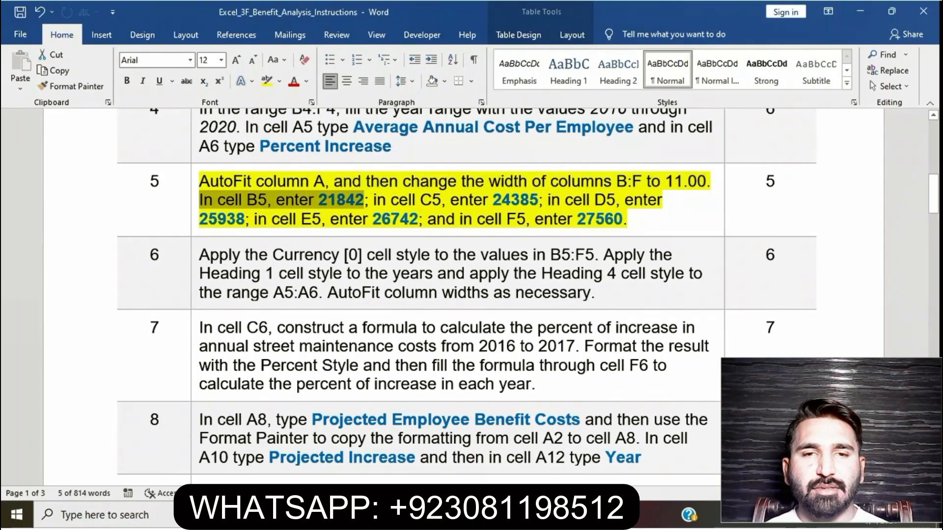
left_click(453, 514)
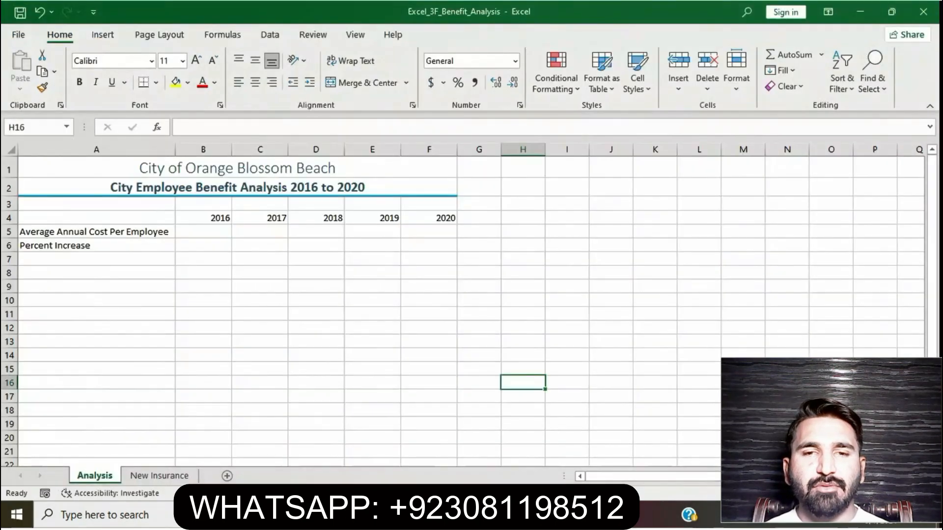
left_click(203, 232)
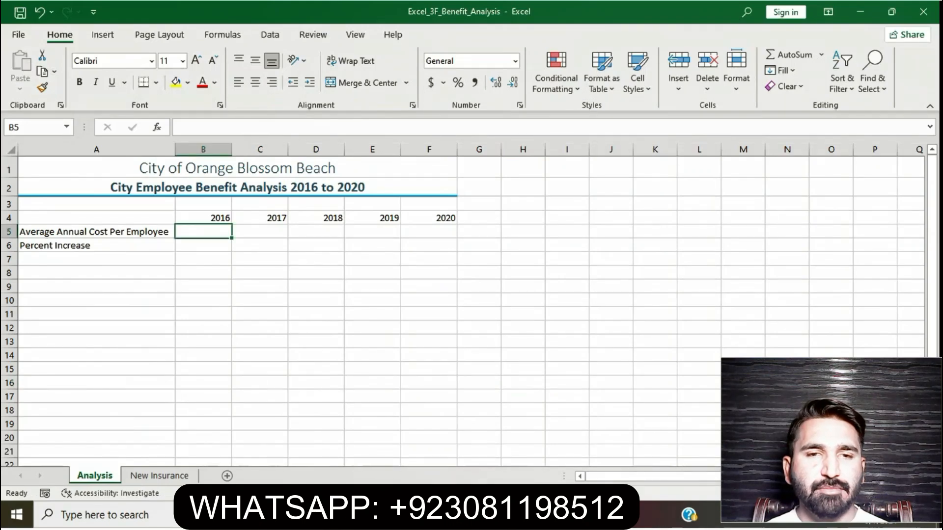
type("21842")
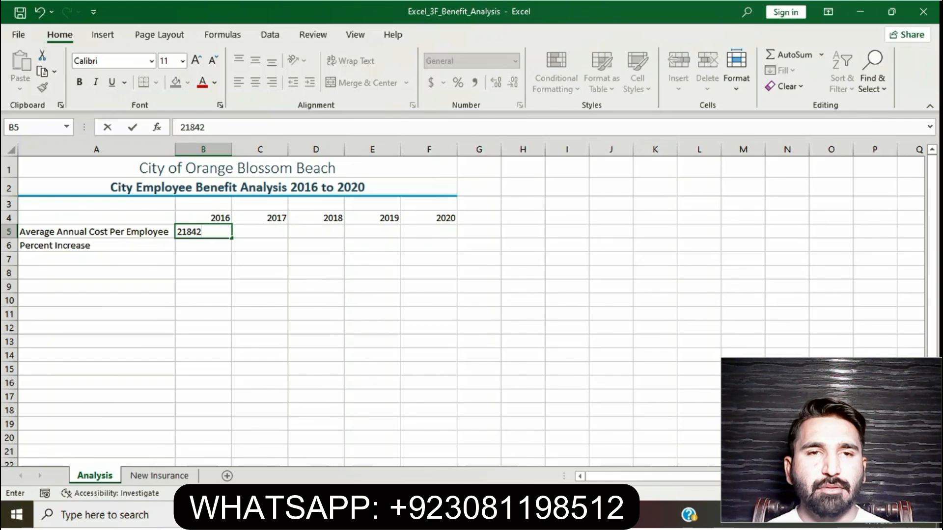
key("alt+Tab")
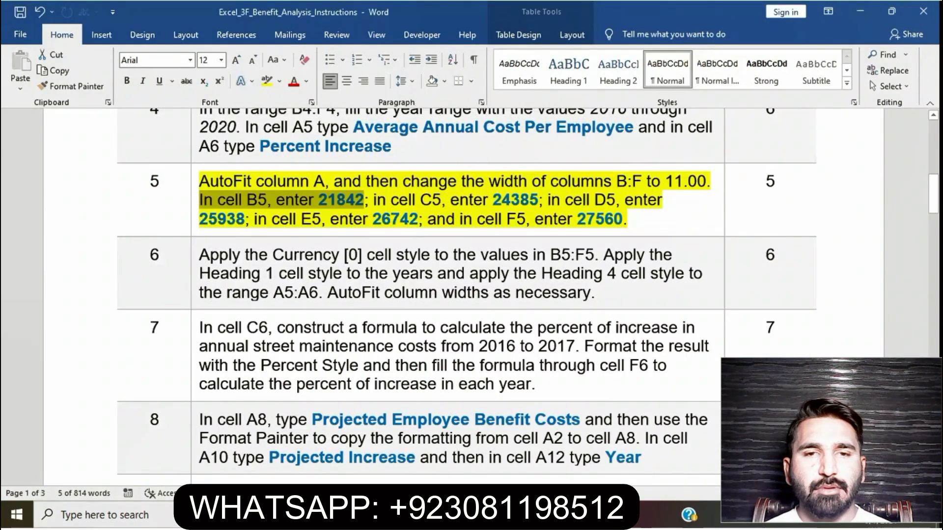
key("alt+Tab")
key("Return")
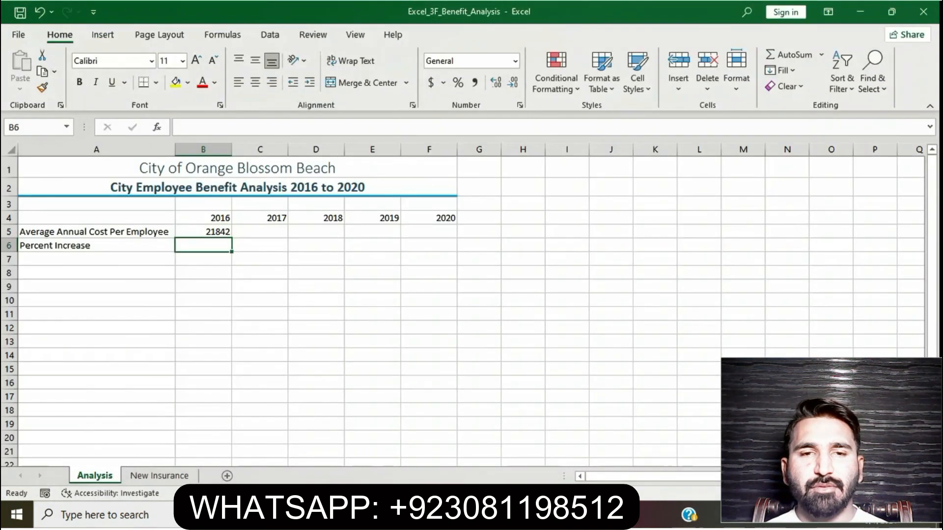
Select the cell C5 instruction of step 5 in Word and enter 24385 in cell C5 in Excel.
key("alt+Tab")
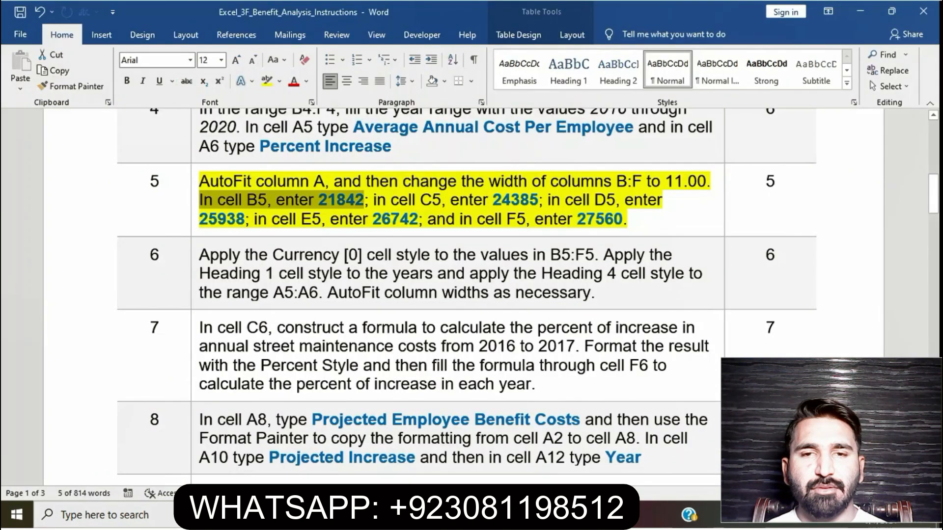
left_click_drag(373, 200, 539, 199)
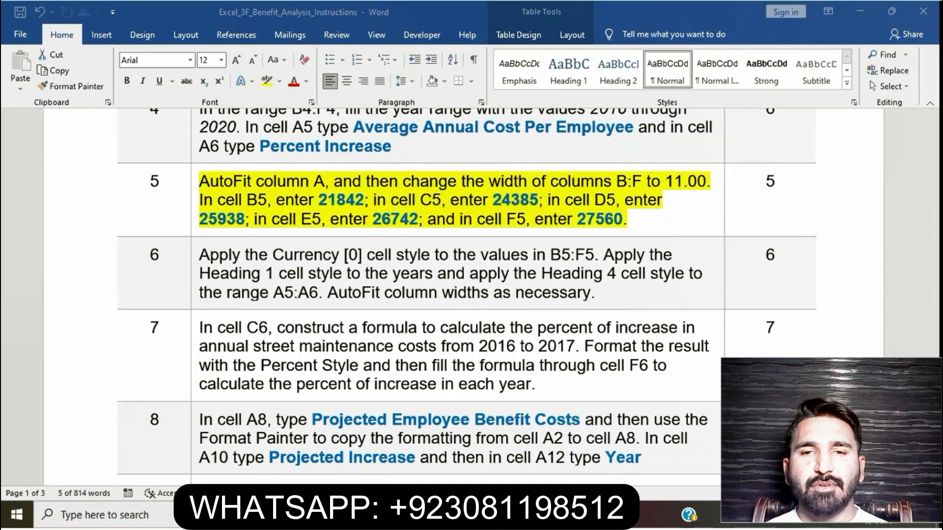
key("alt+Tab")
left_click(260, 218)
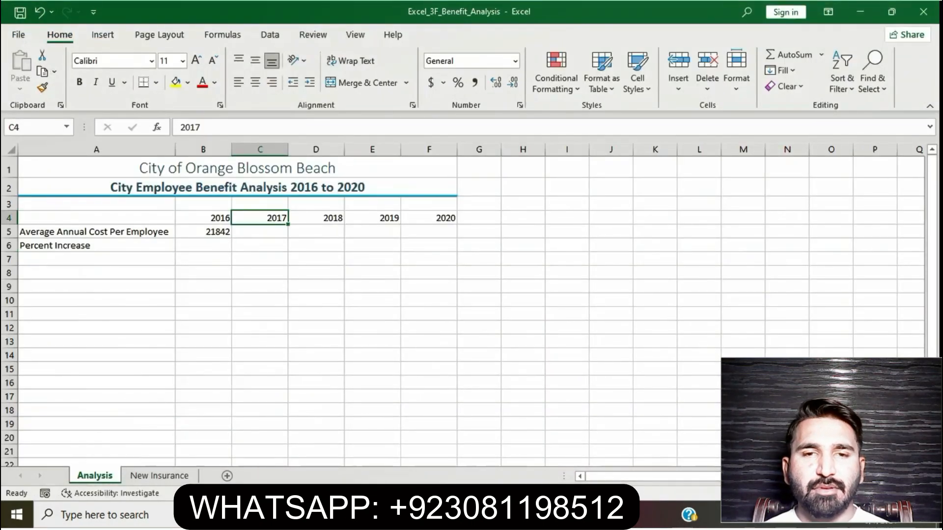
left_click(260, 231)
type("24385")
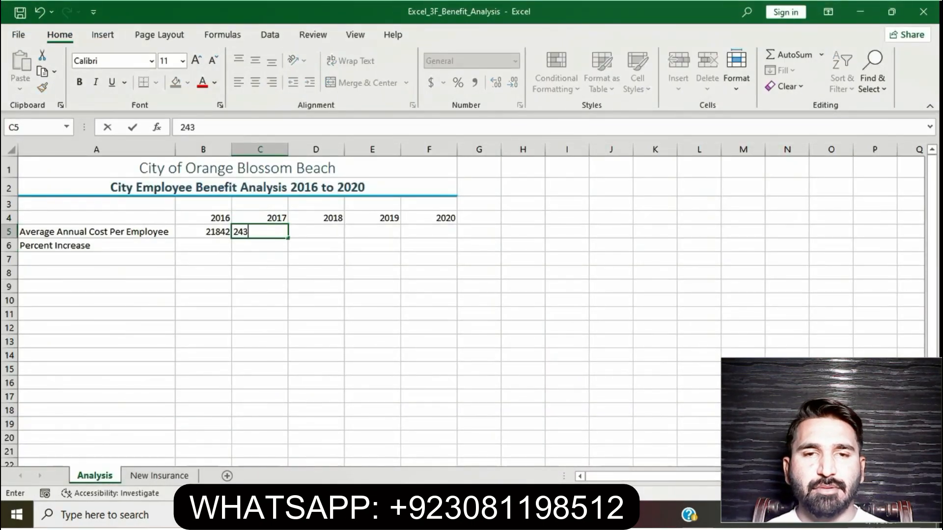
key("Tab")
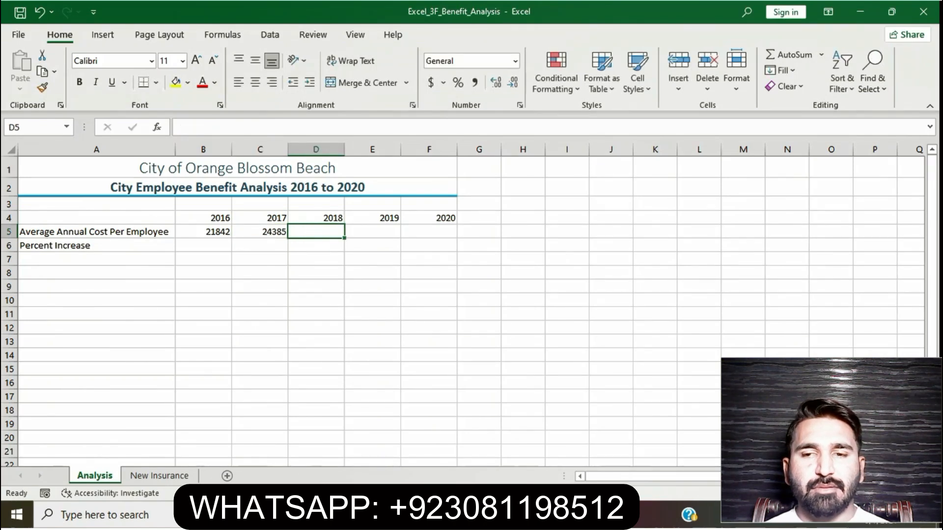
Select the cell D5 instruction of step 5 in Word and enter 25938 in cell D5 in Excel.
key("alt+Tab")
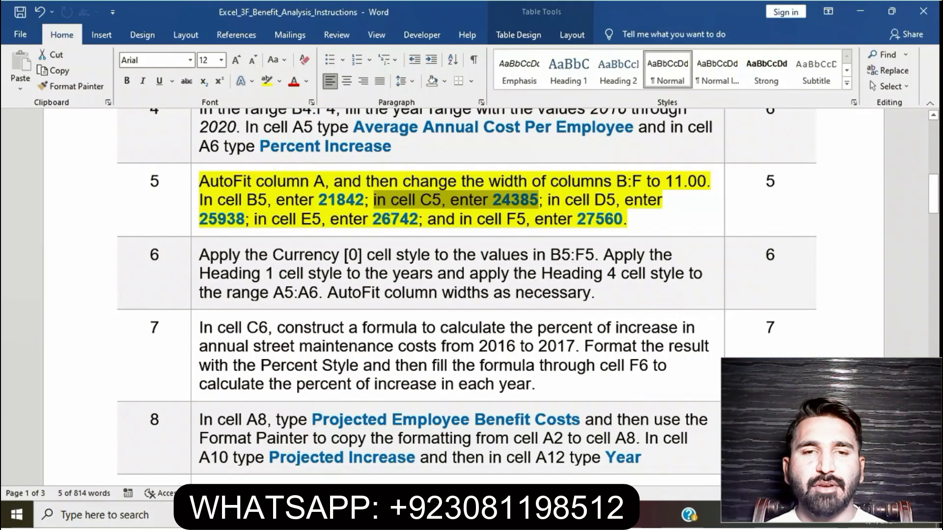
left_click_drag(547, 200, 255, 219)
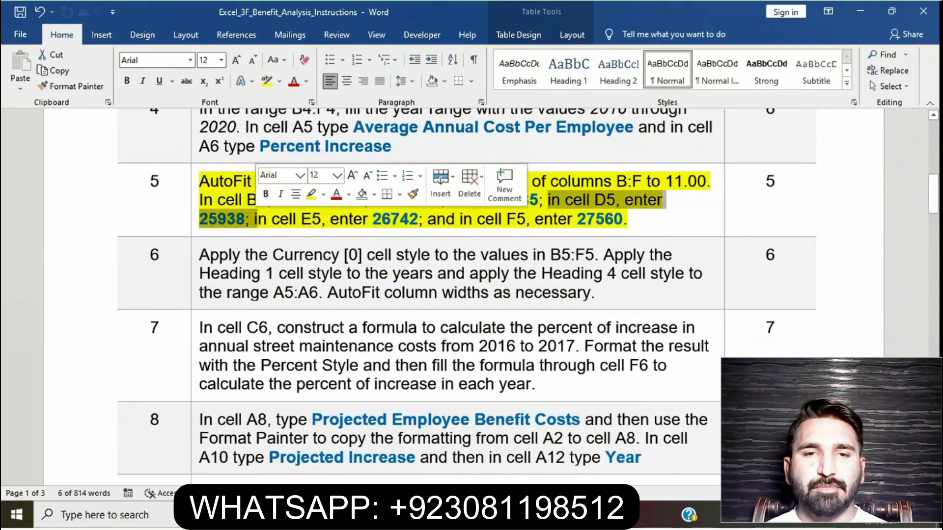
key("alt+Tab")
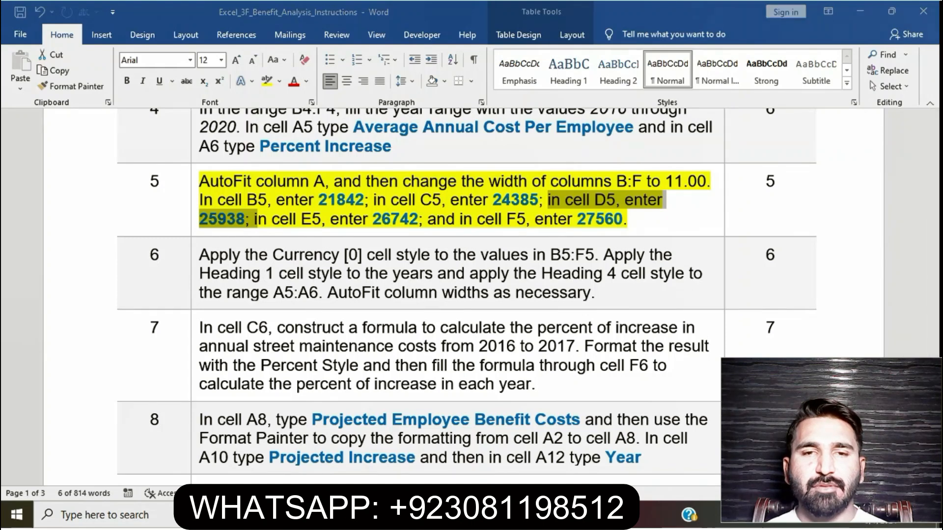
type("259")
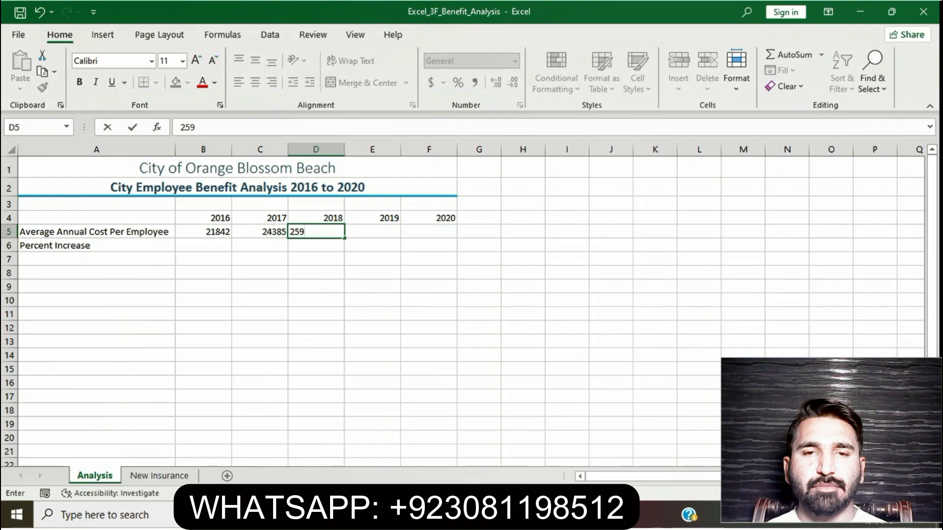
type("6")
key("BackSpace")
type("38")
key("Tab")
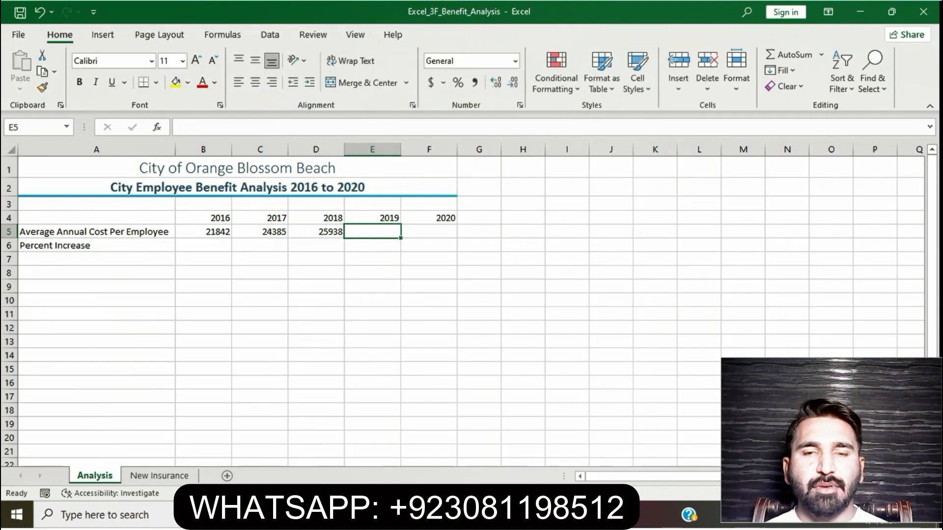
Select the cell E5 instruction of step 5 in Word and enter 26742 in cell E5 in Excel, checking the value against the instructions.
key("alt+Tab")
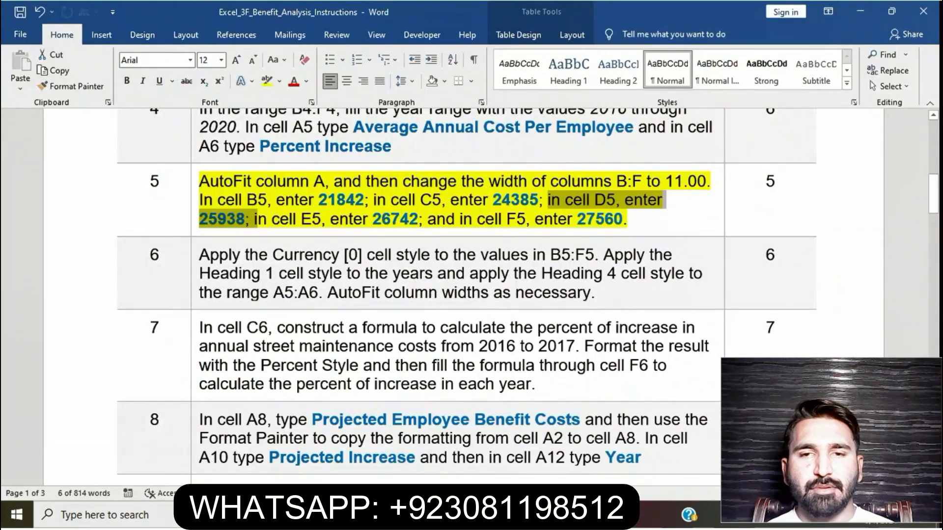
left_click_drag(255, 219, 418, 219)
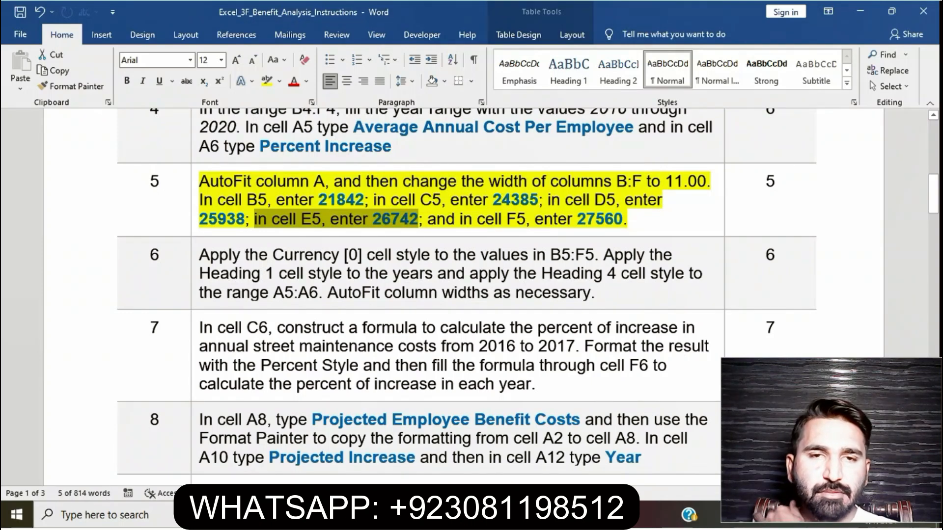
key("alt+Tab")
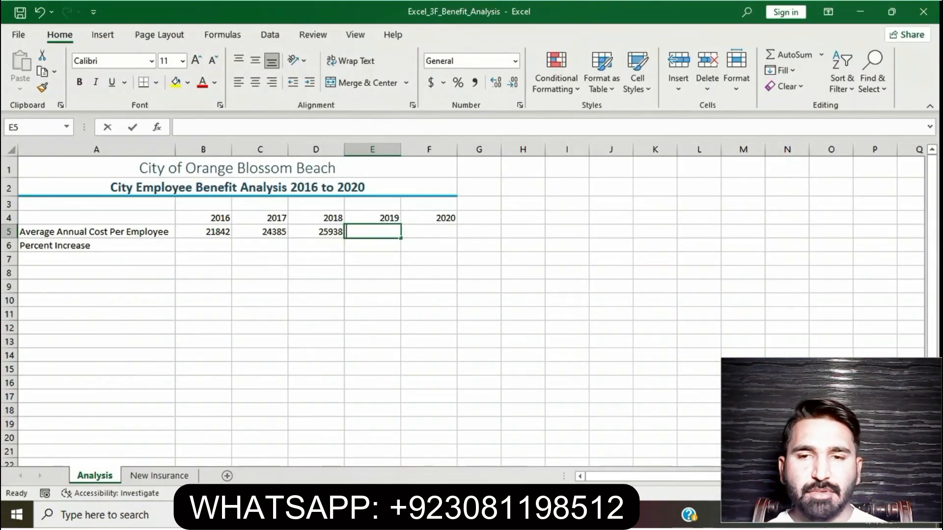
type("267")
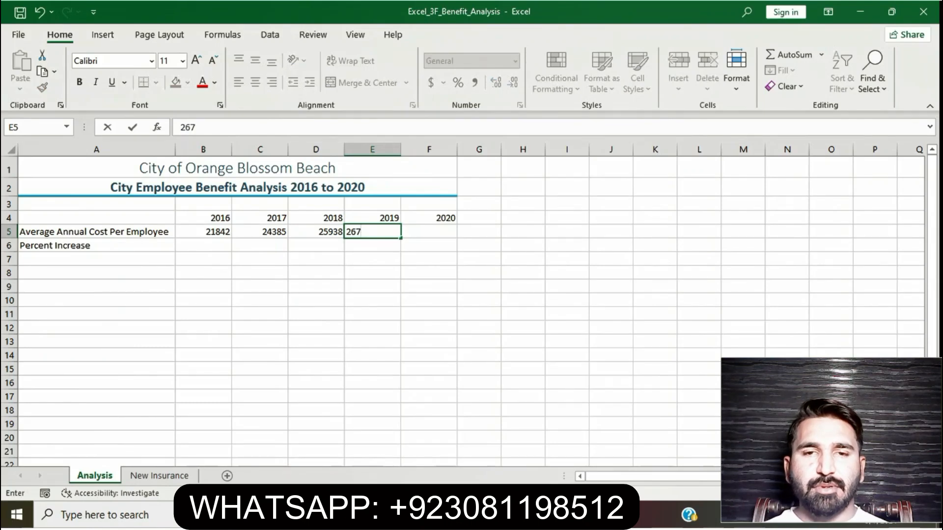
key("alt+Tab")
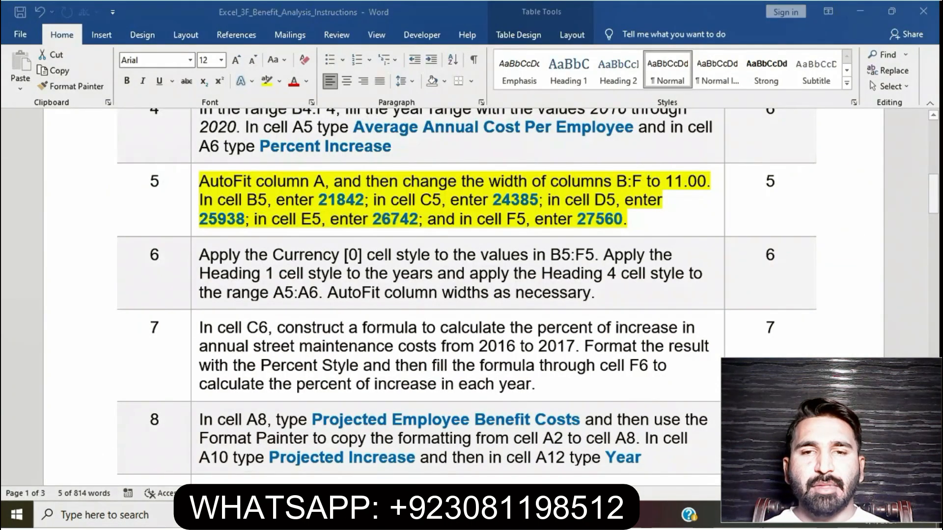
key("alt+Tab")
type("42")
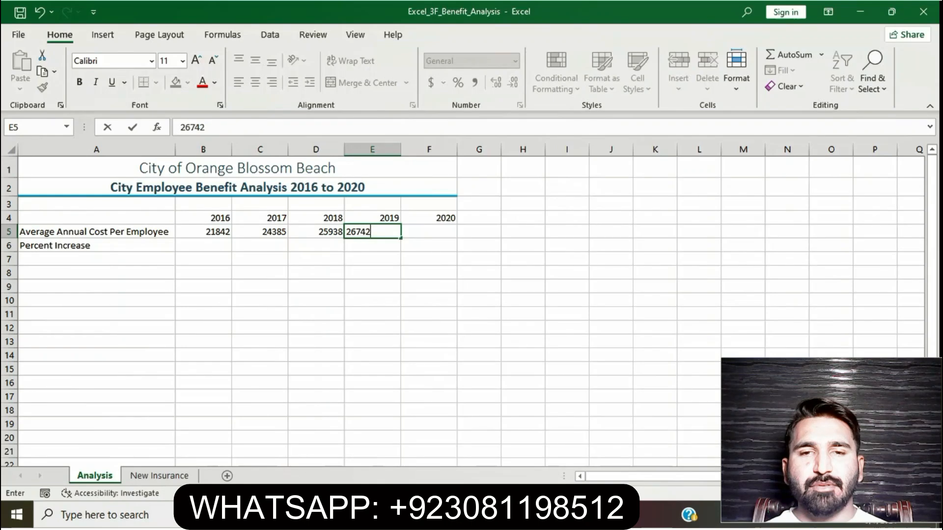
key("Tab")
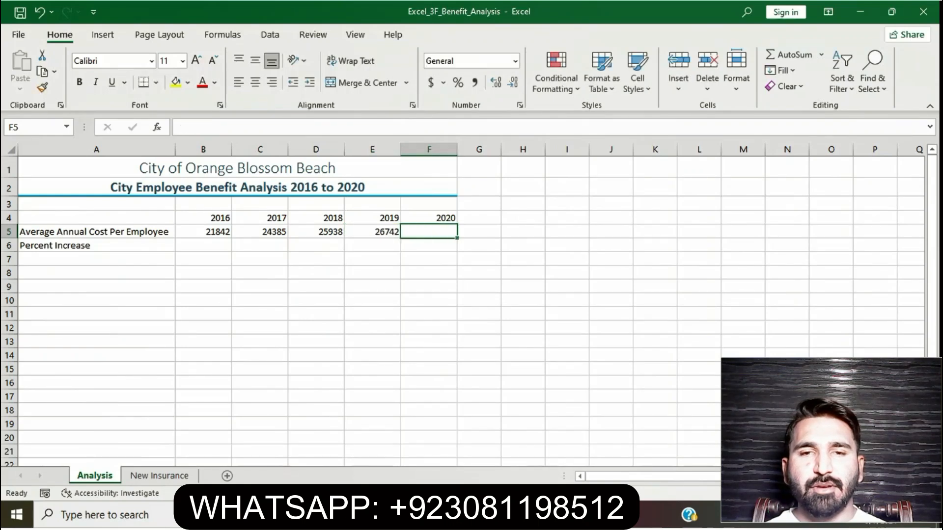
Select the cell F5 instruction of step 5 in Word and enter 27560 in cell F5 in Excel.
key("alt+Tab")
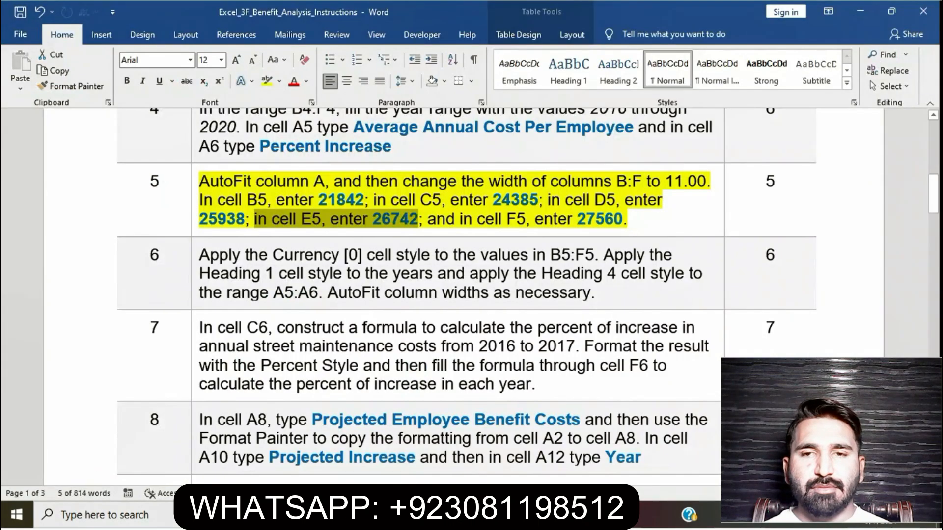
left_click_drag(427, 218, 630, 218)
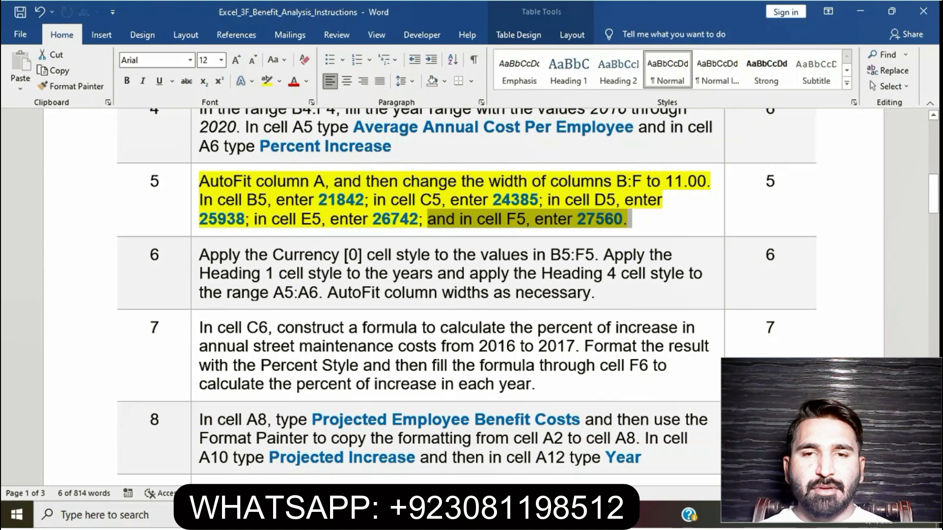
key("alt+Tab")
type("2")
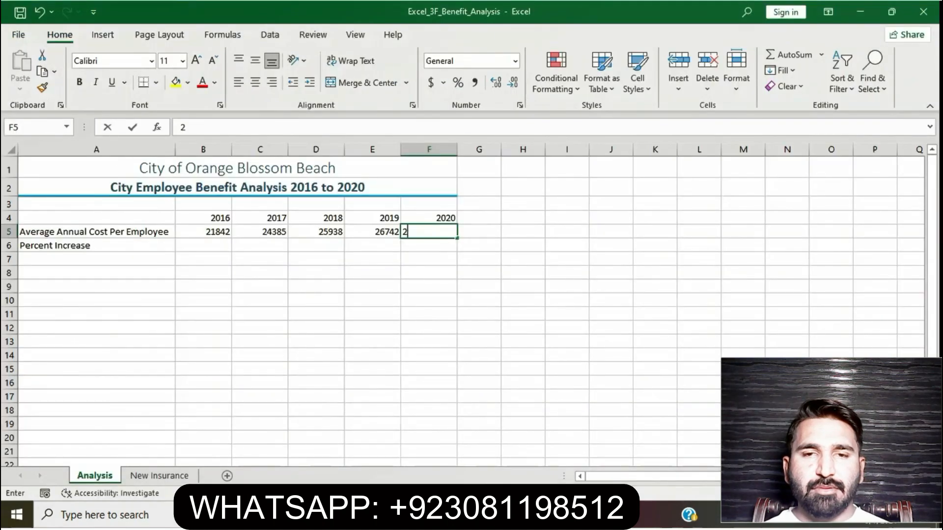
type("7560")
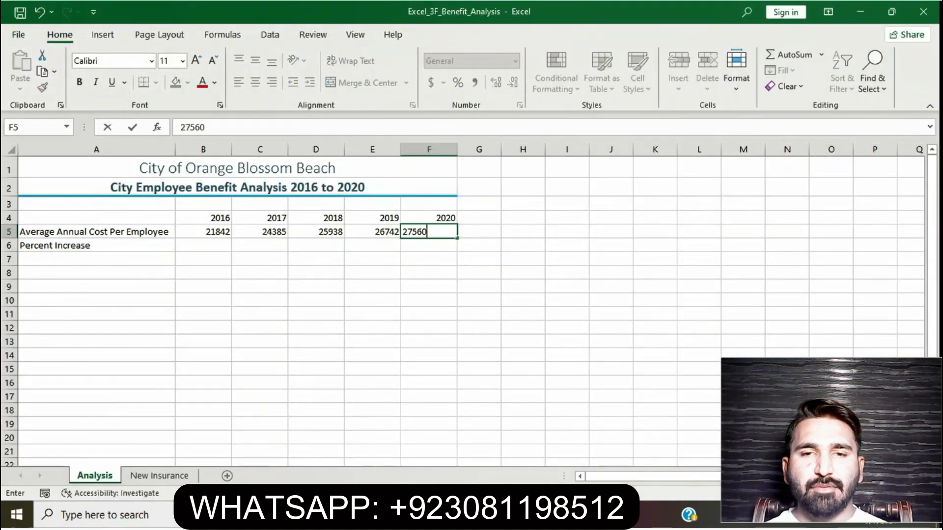
left_click(260, 245)
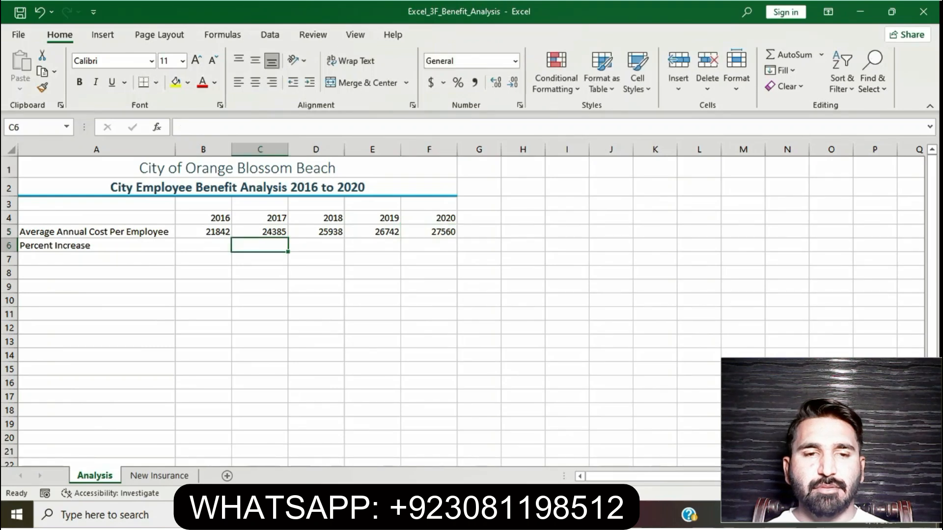
Switch to Word, remove the yellow highlight from the step 5 instructions and highlight the step 6 instructions in yellow.
key("alt+Tab")
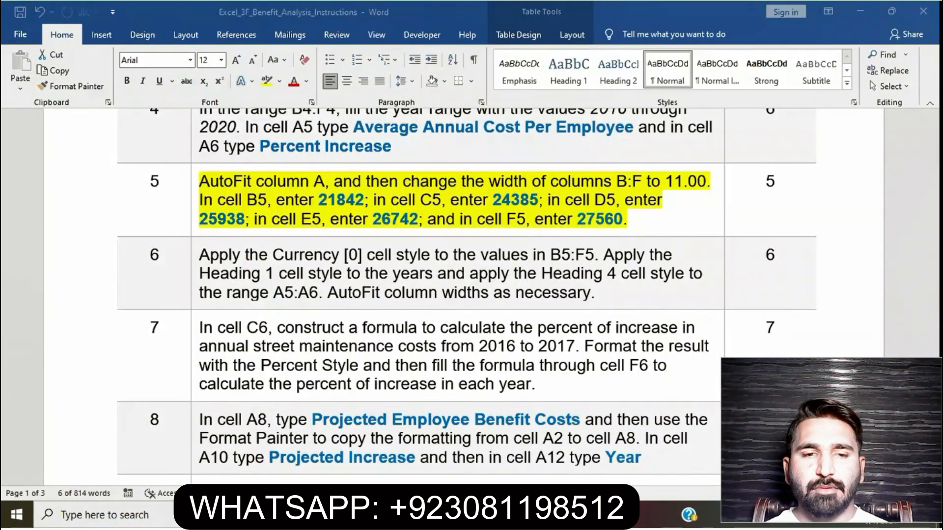
left_click(539, 200)
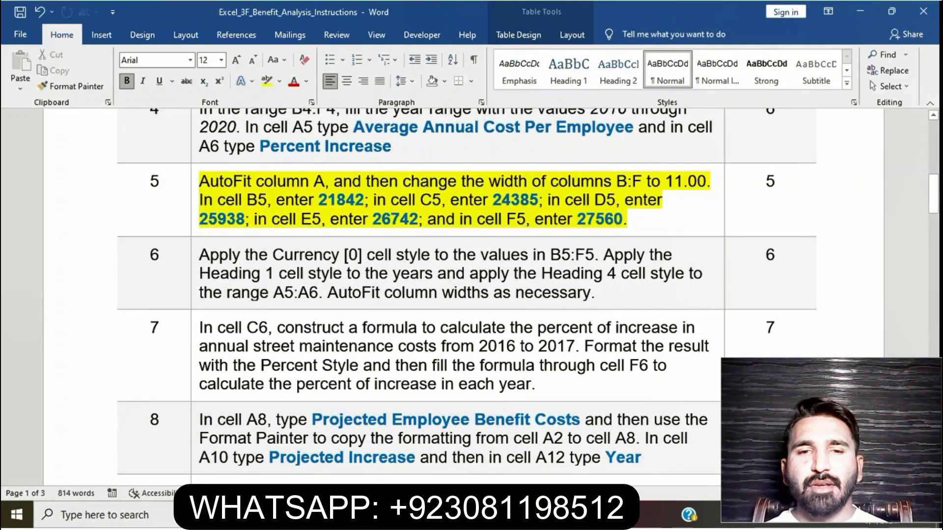
left_click_drag(199, 182, 634, 219)
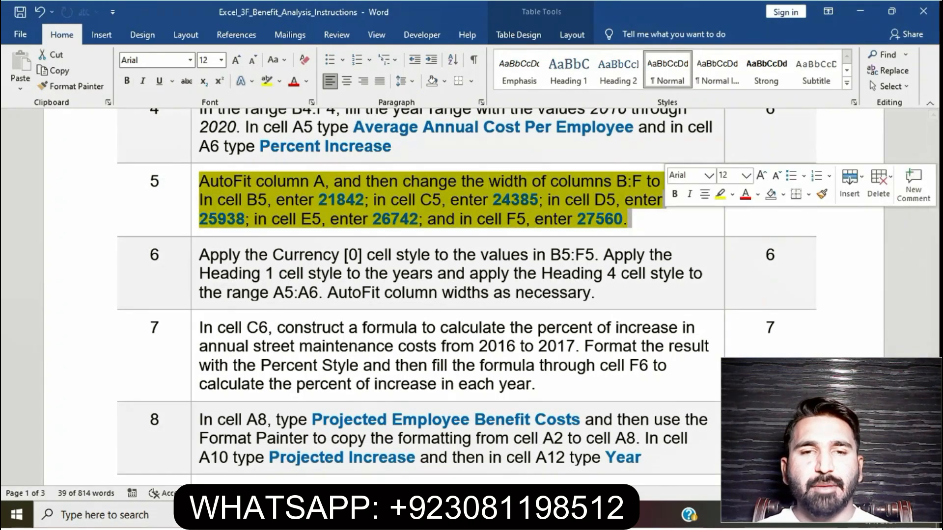
left_click(632, 219)
scroll(632, 219, "down", 2)
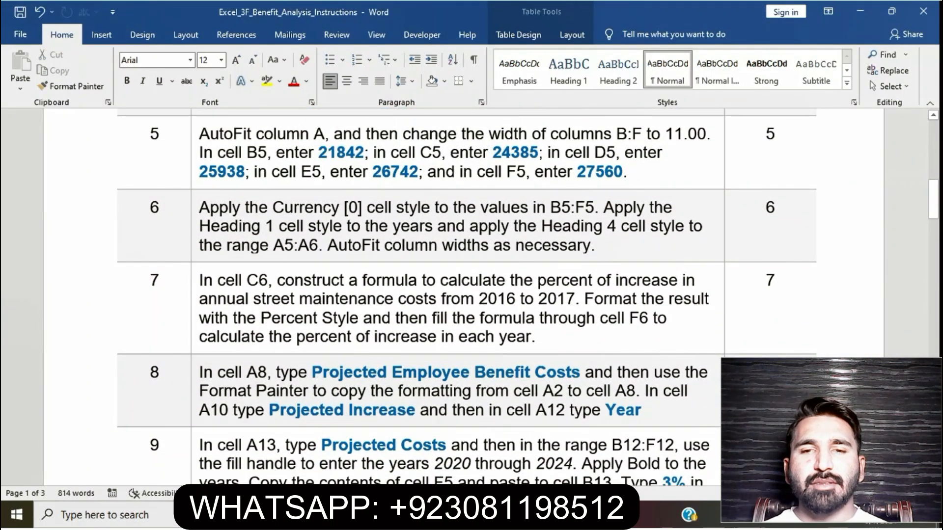
left_click_drag(199, 208, 594, 247)
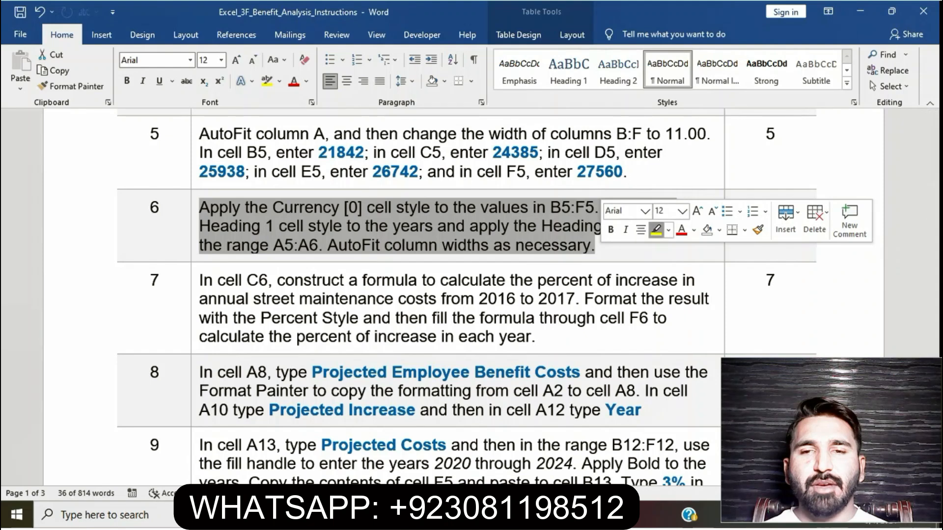
left_click(656, 229)
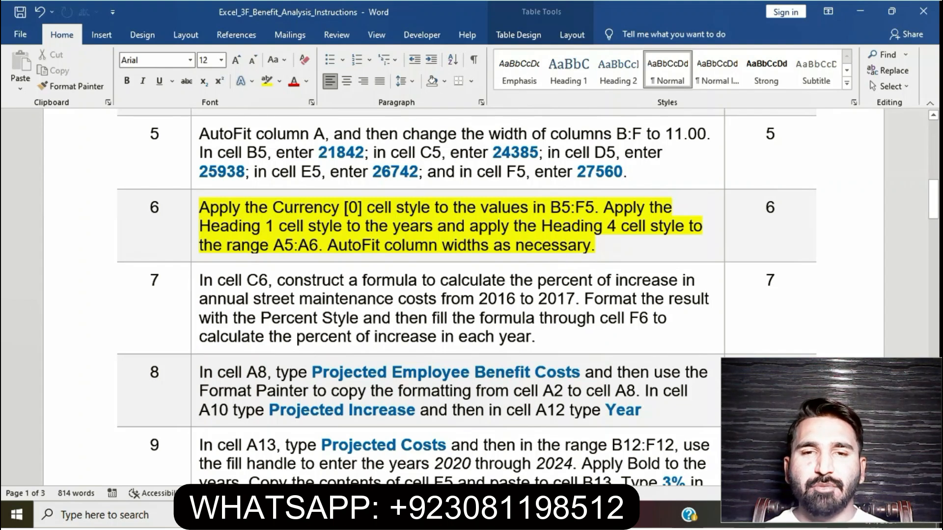
Select the first sentence of step 6 in Word and apply the Currency [0] cell style to B5:F5 in Excel.
left_click_drag(200, 208, 595, 208)
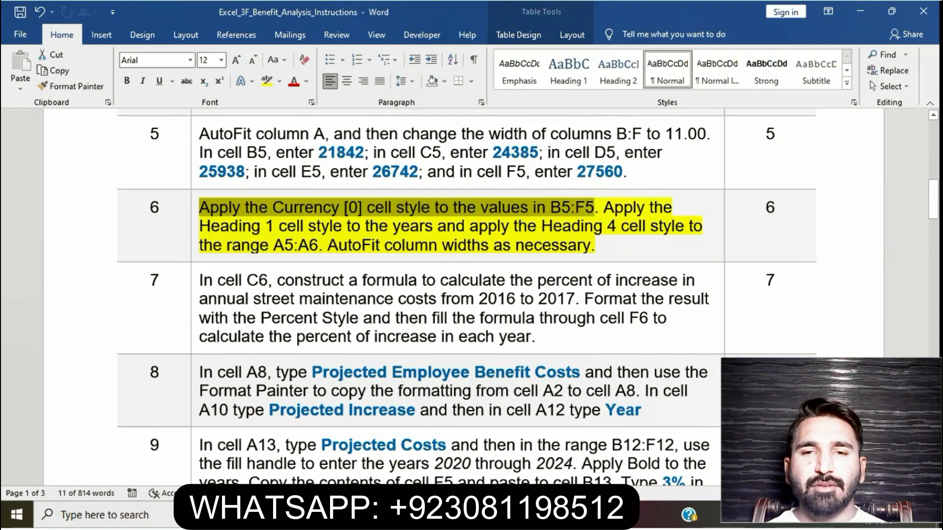
key("alt+Tab")
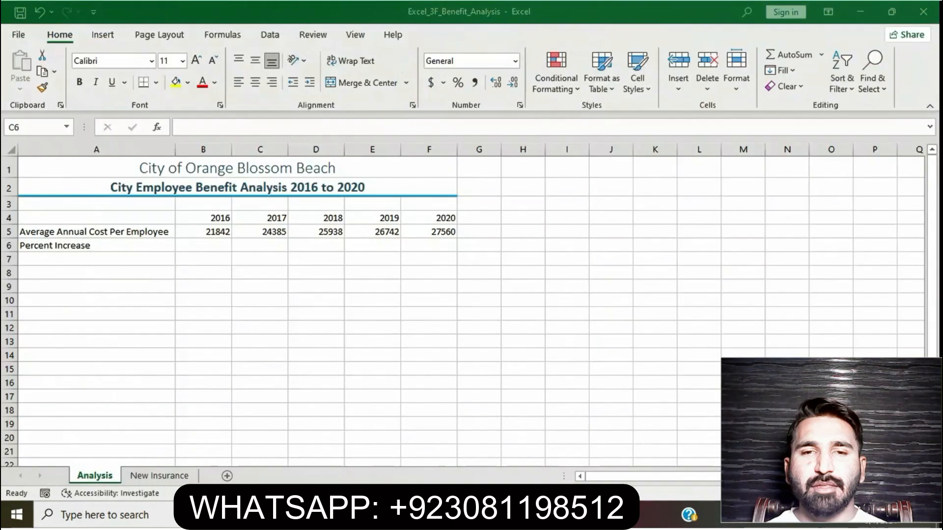
left_click_drag(203, 232, 428, 232)
key("alt+Tab")
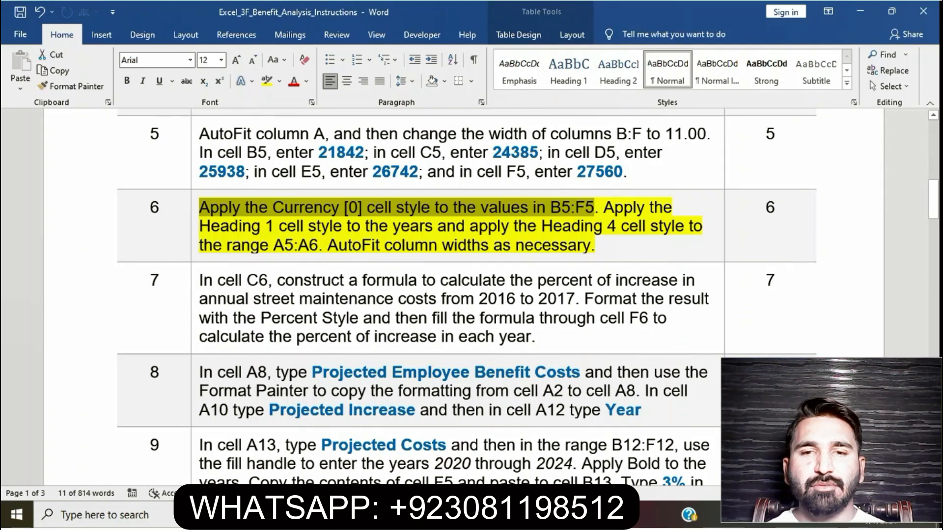
key("alt+Tab")
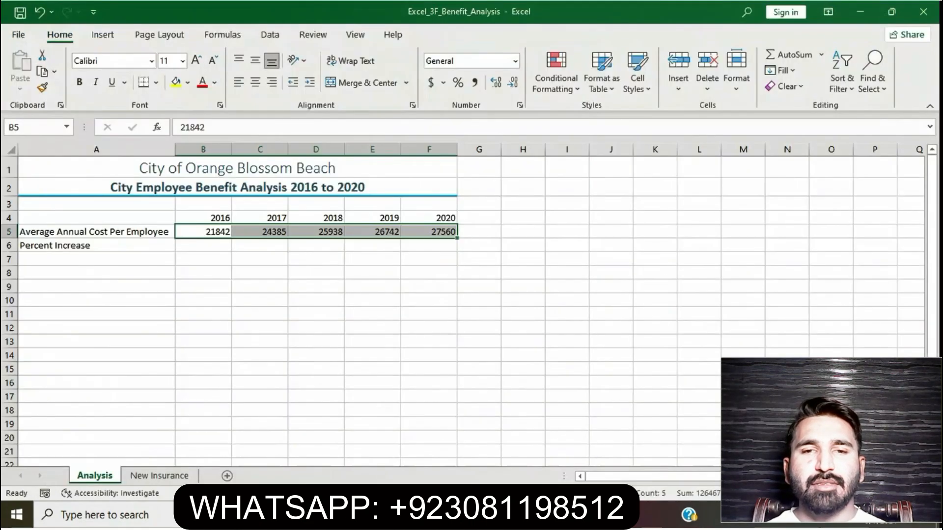
left_click(638, 82)
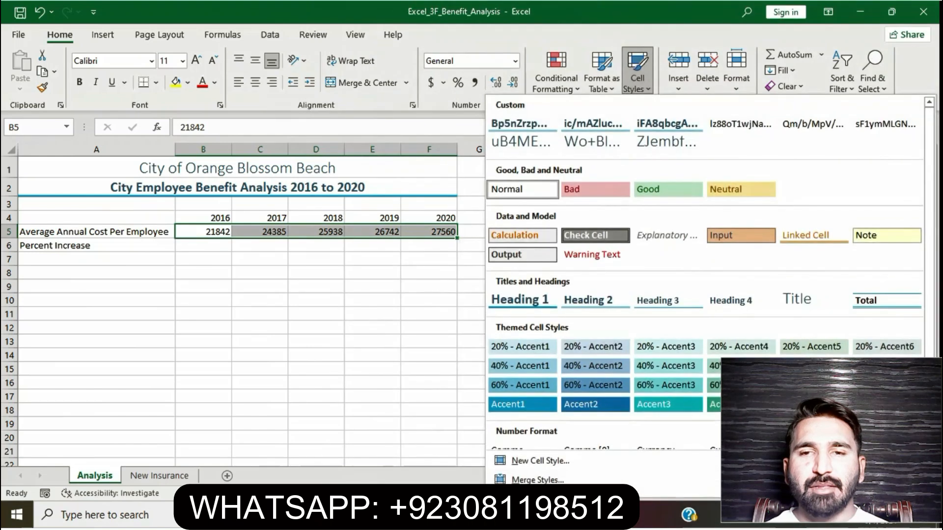
scroll(668, 300, "down", 1)
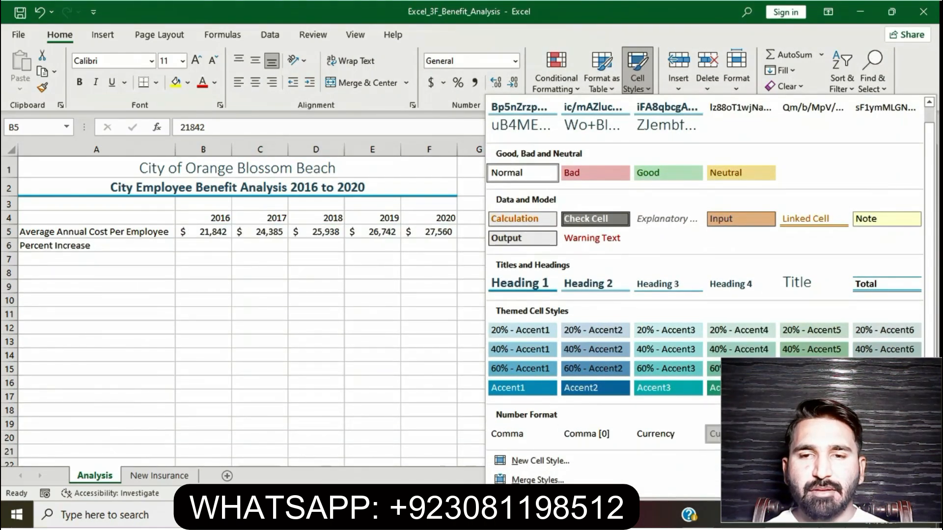
left_click(741, 434)
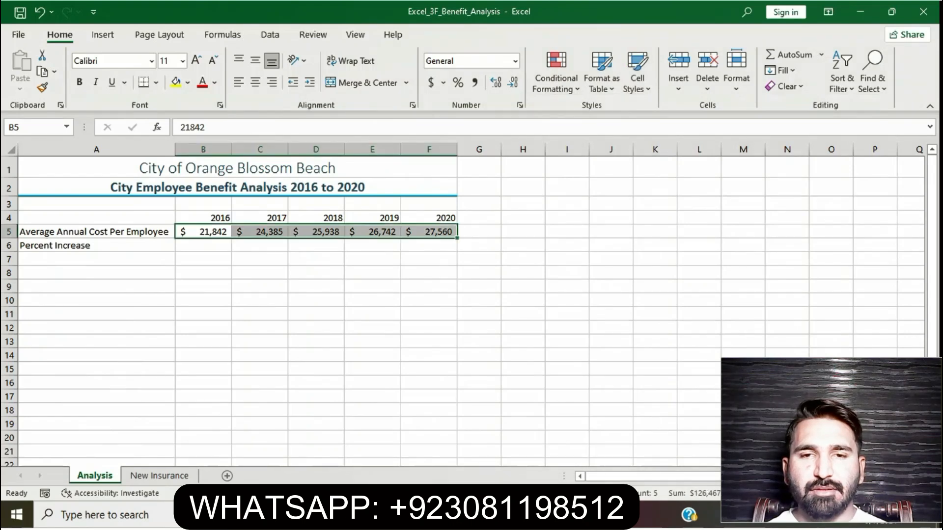
Select the heading styles instruction of step 6 in Word and apply the Heading 1 cell style to the years in B4:F4 in Excel.
left_click(419, 514)
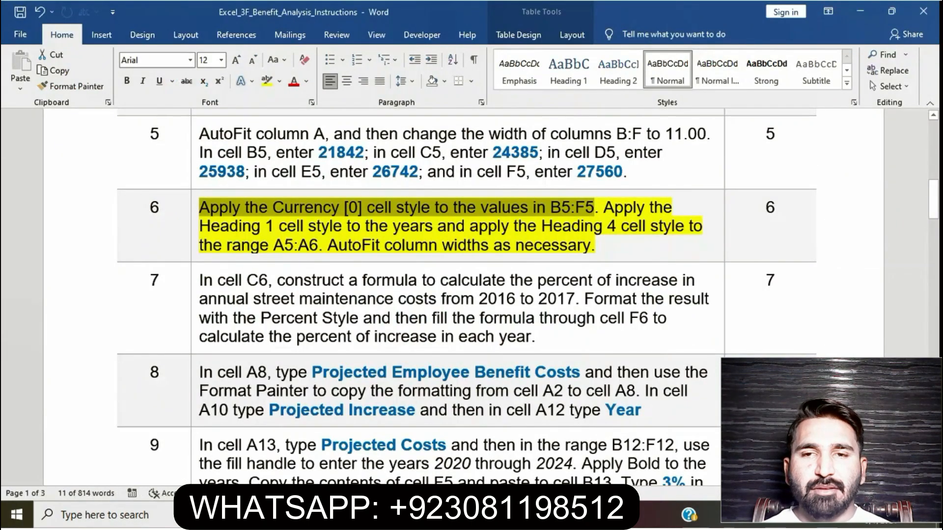
left_click_drag(550, 206, 317, 245)
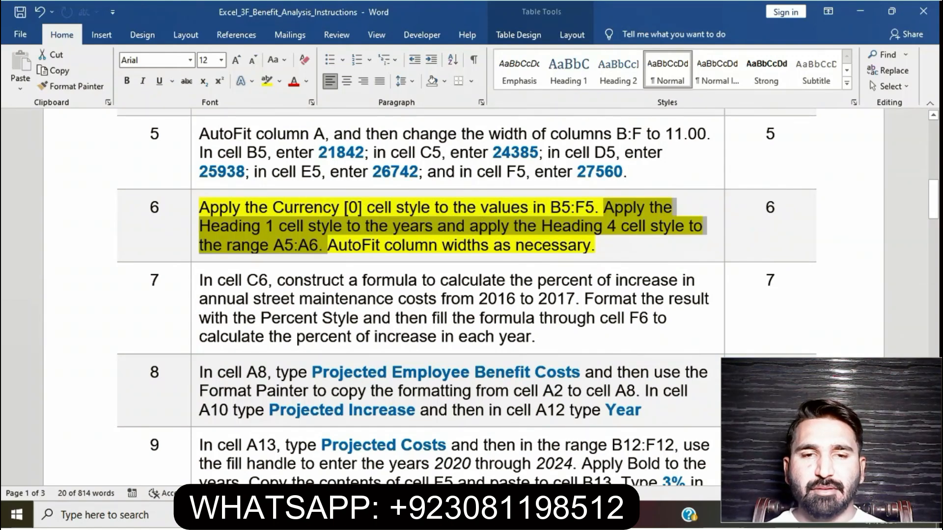
key("alt+Tab")
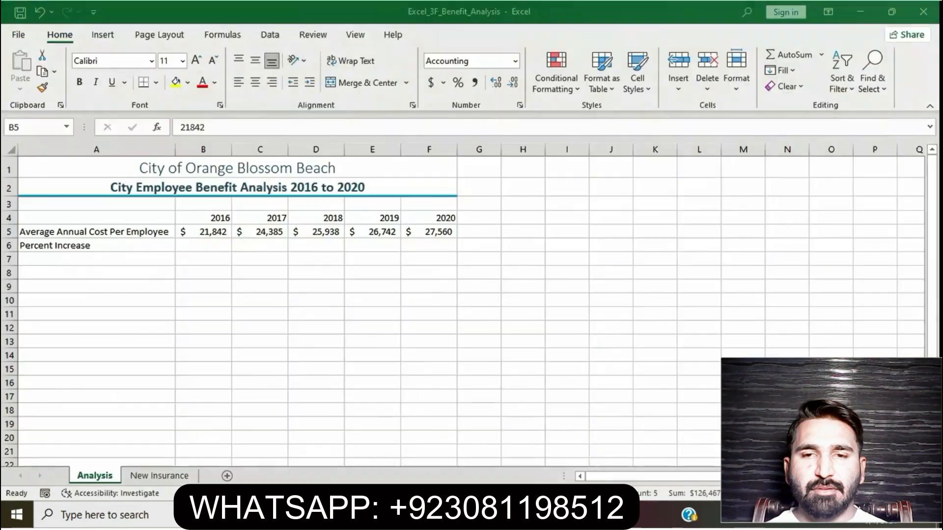
left_click_drag(204, 218, 429, 218)
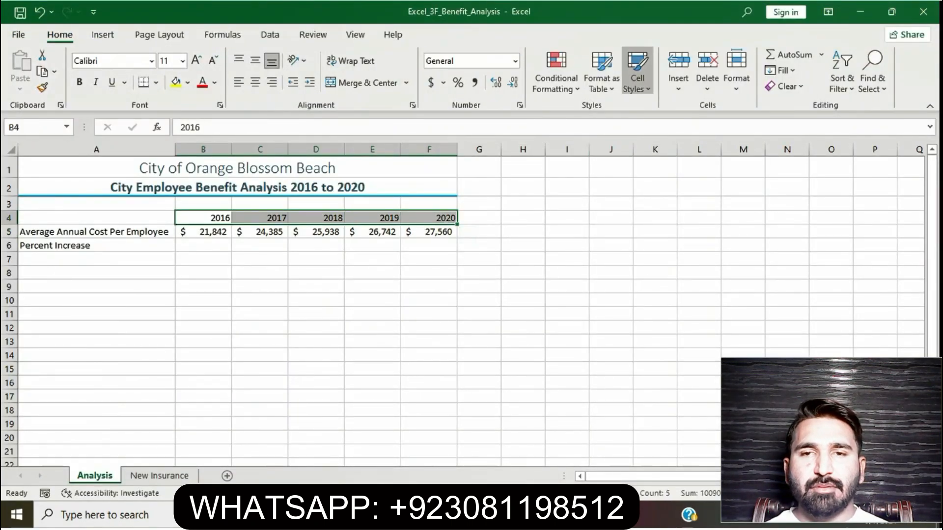
left_click(637, 78)
left_click(519, 299)
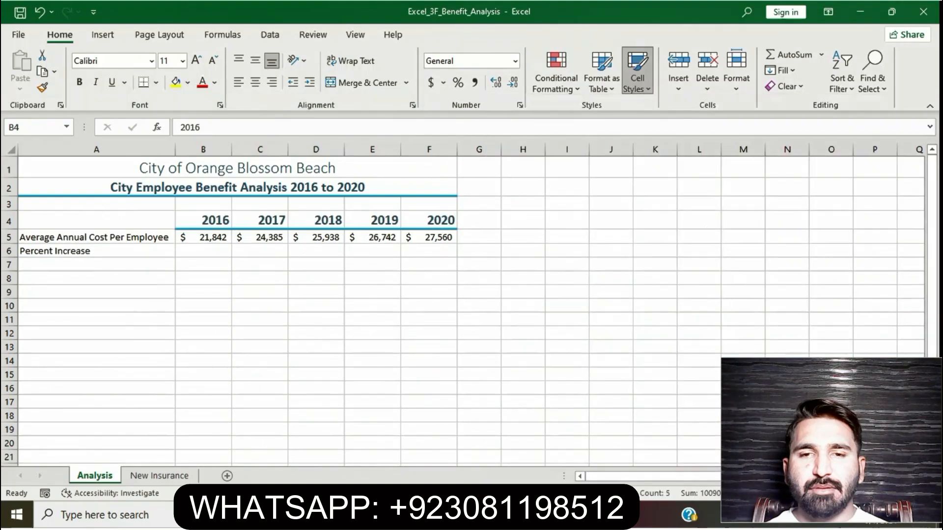
left_click(523, 305)
Recheck the step 6 instructions in Word and apply the Heading 4 cell style to the range A5:A6 in Excel.
key("alt+Tab")
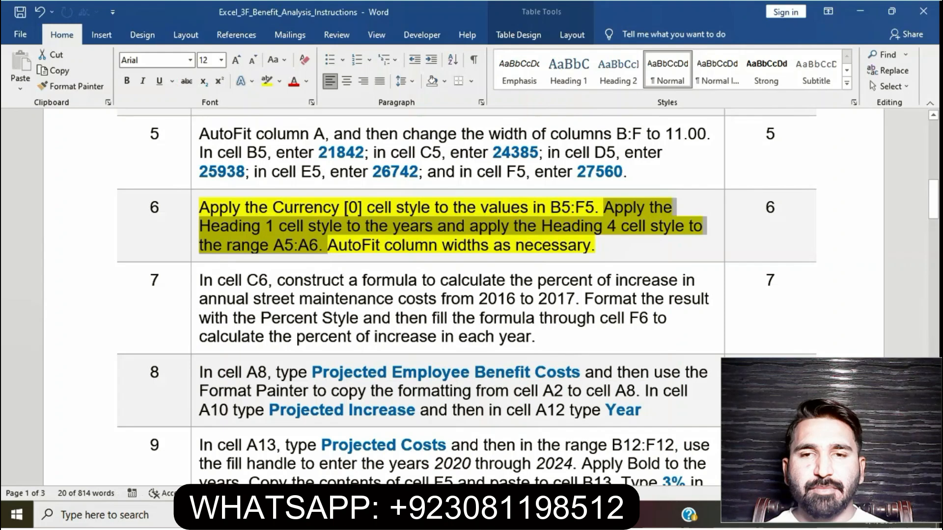
key("alt+Tab")
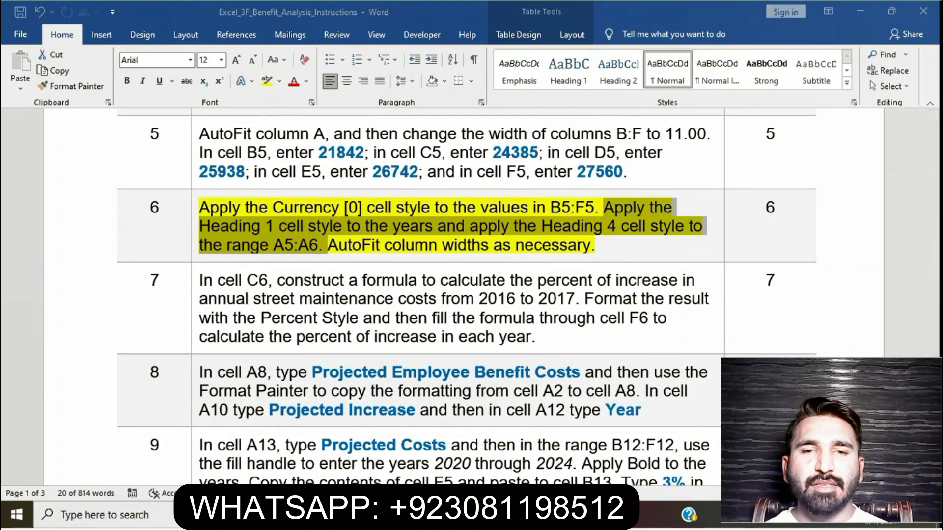
left_click(96, 237)
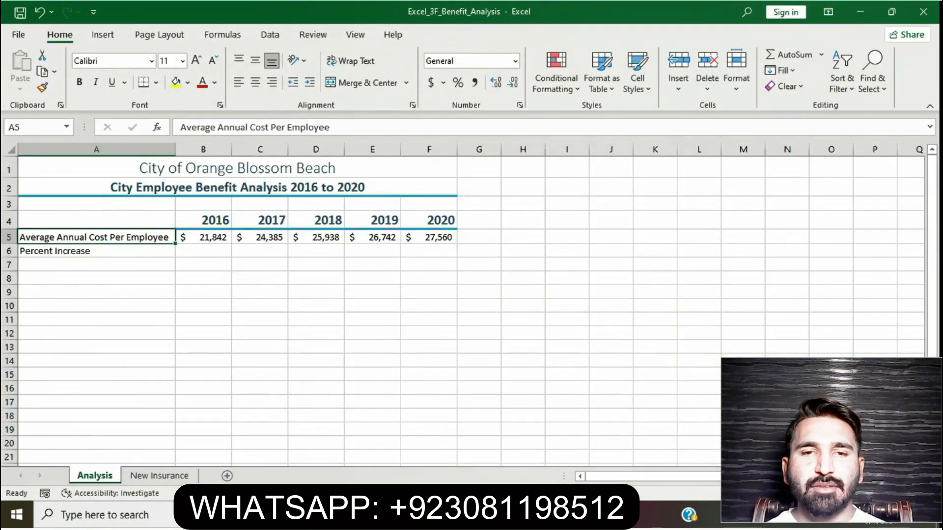
key("shift+Down")
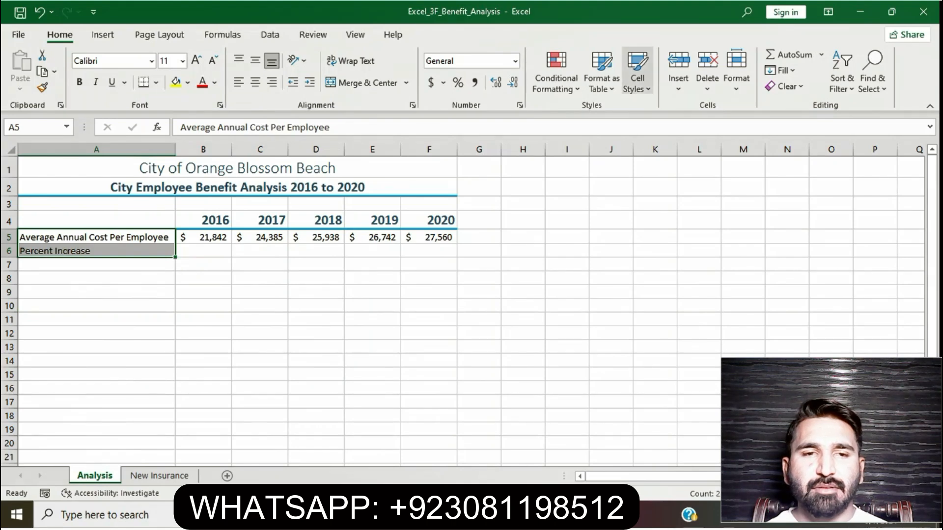
left_click(637, 71)
left_click(740, 300)
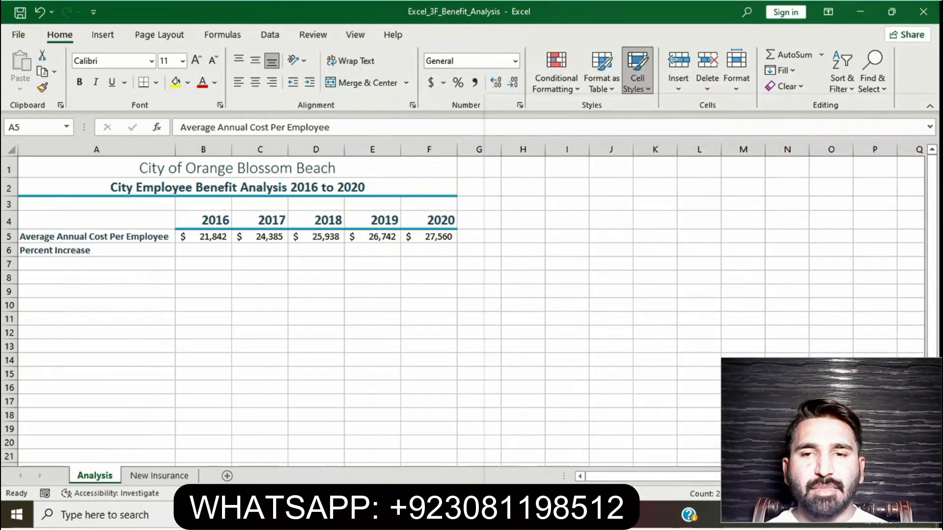
Select the AutoFit column widths instruction of step 6 in Word and check the column widths on the Analysis sheet in Excel.
left_click(419, 515)
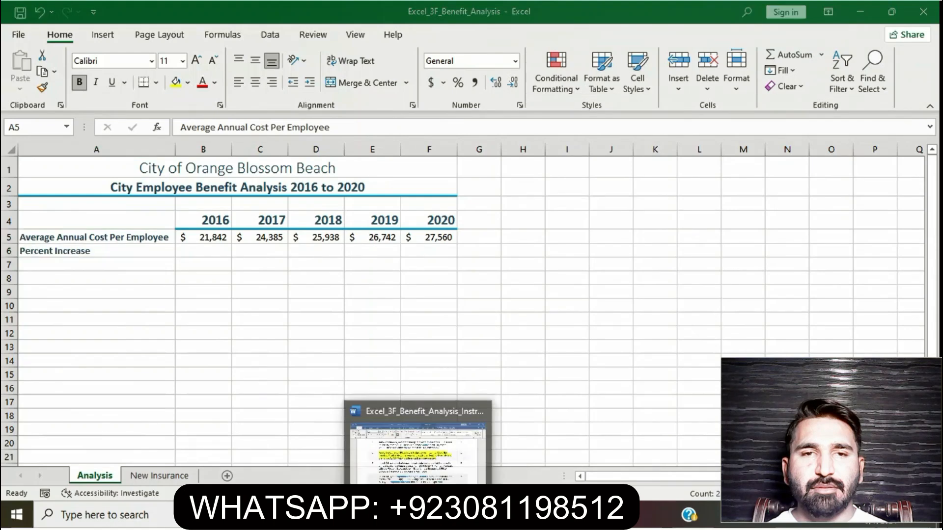
left_click_drag(328, 245, 591, 245)
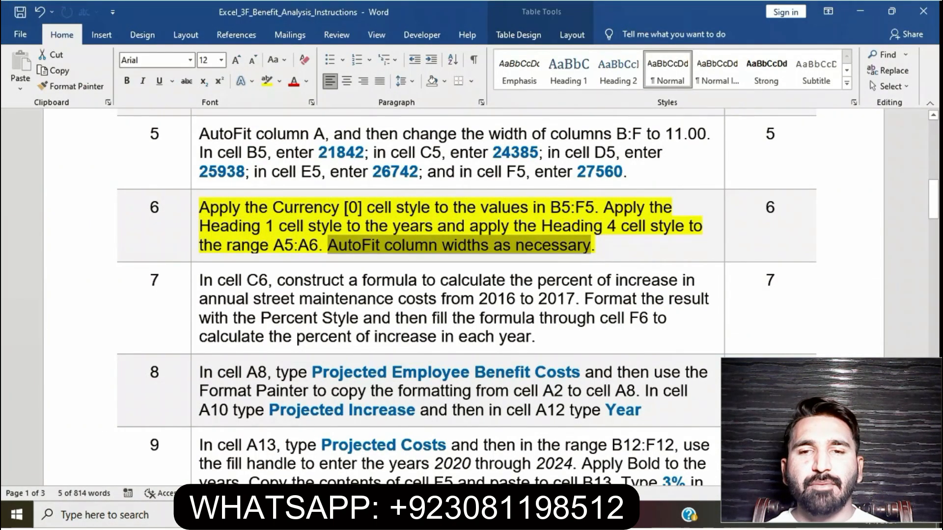
left_click(449, 515)
left_click(429, 346)
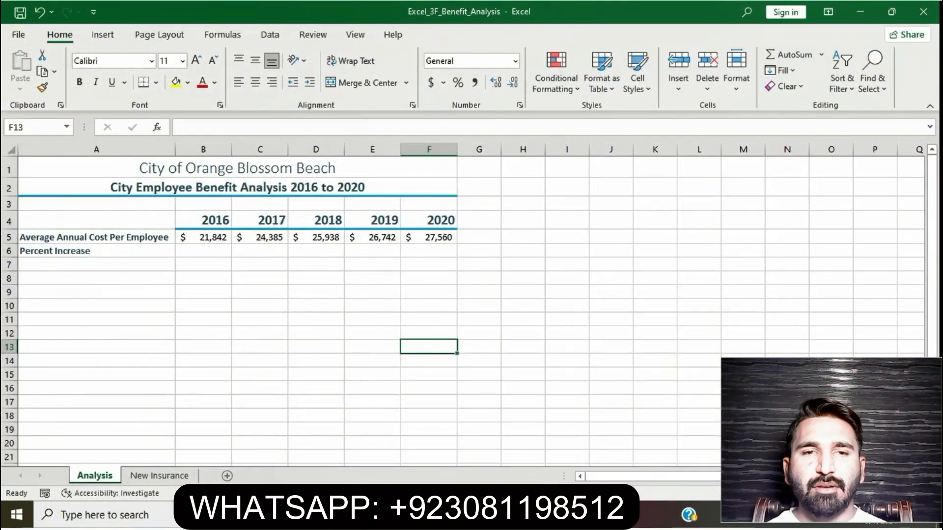
Return to Word and select the entire highlighted step 6 instruction text.
key("alt+Tab")
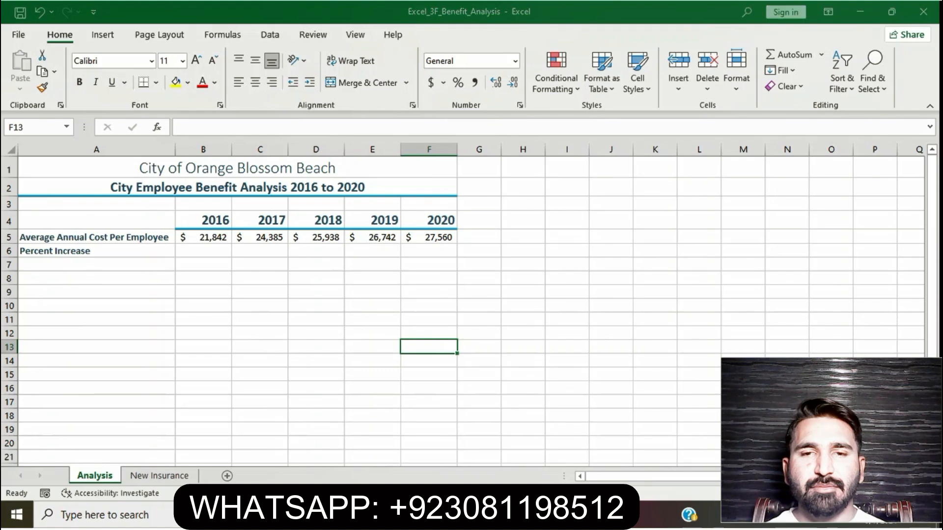
left_click(472, 245)
left_click_drag(200, 208, 595, 246)
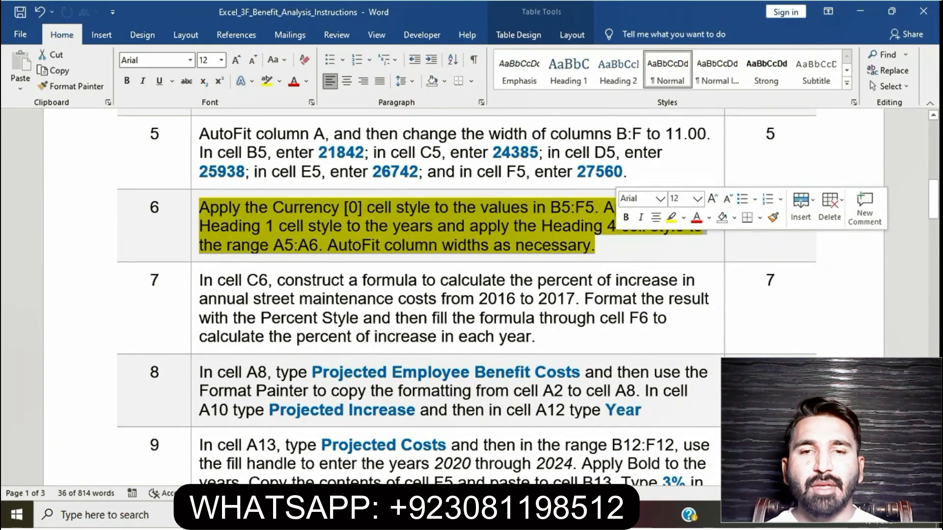